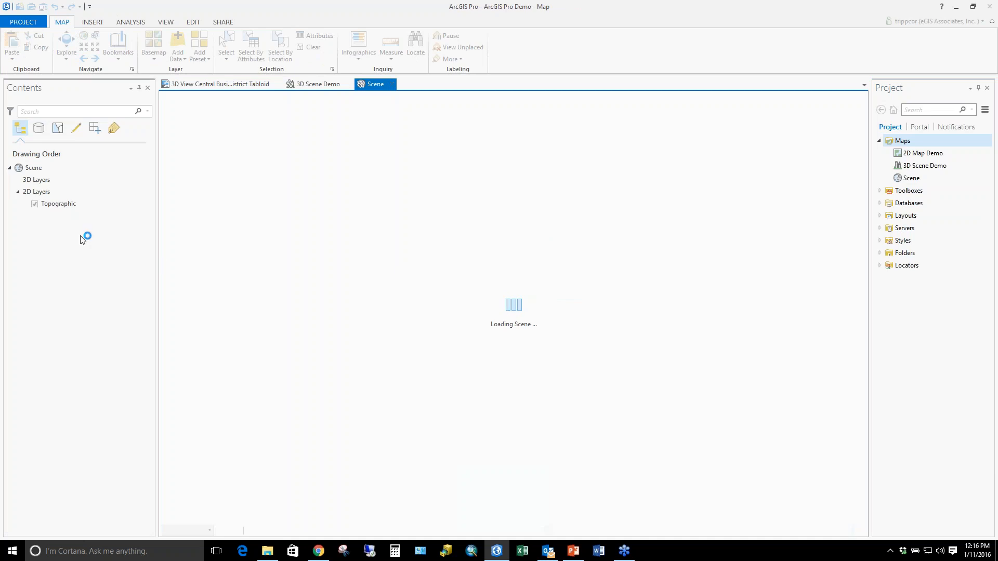
left_click(72, 208)
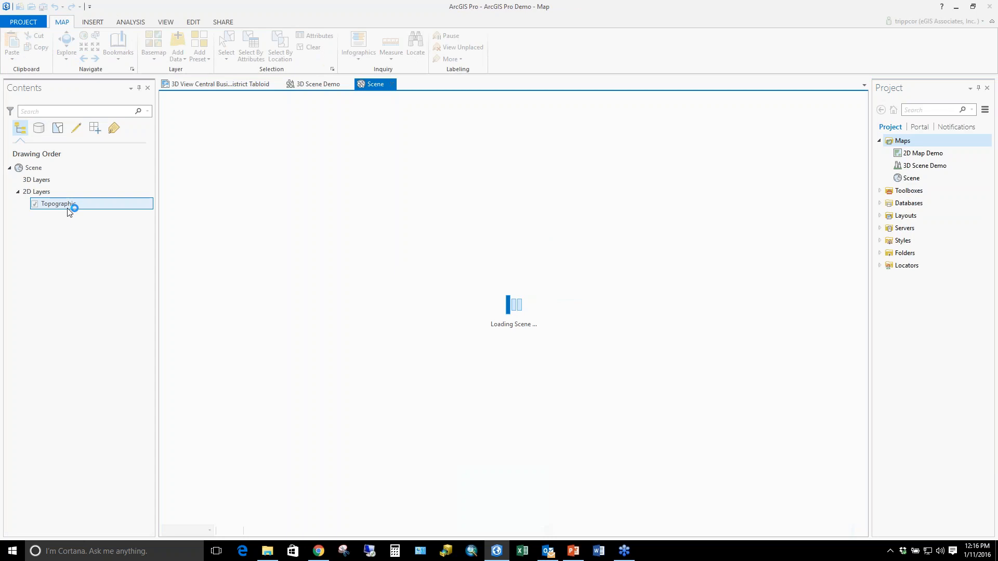
left_click(38, 193)
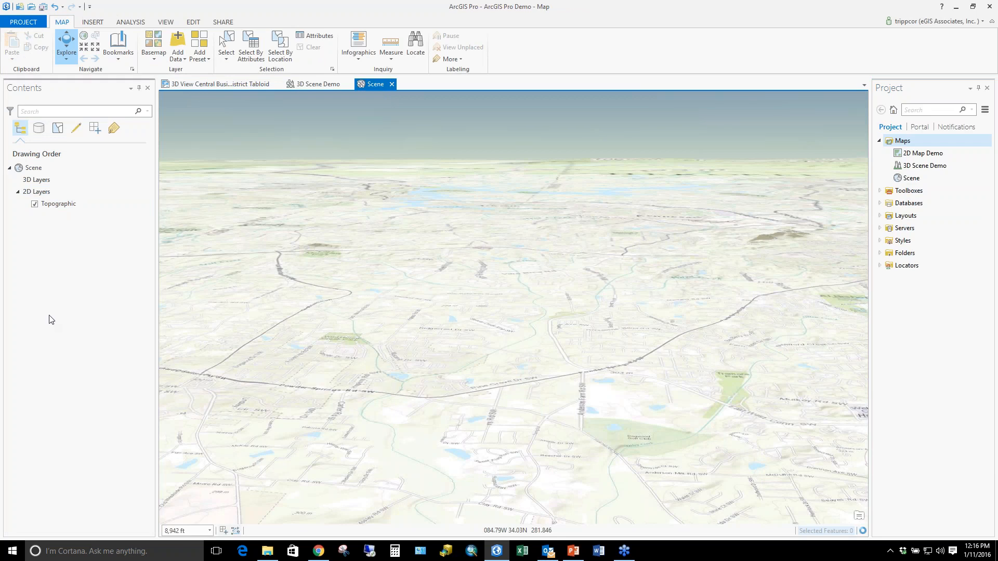
scroll(238, 201, "up", 1)
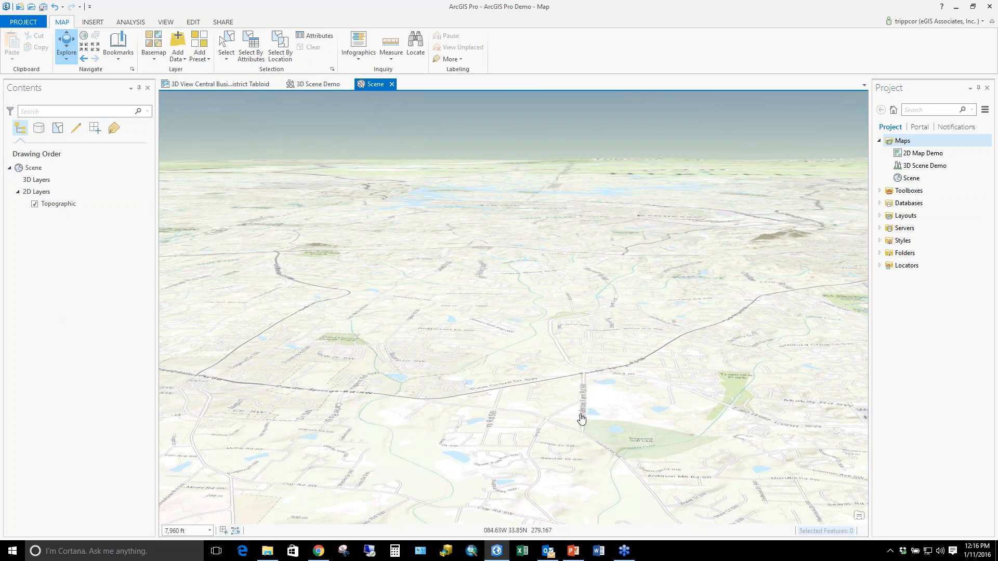
Change the new scene from a global to a local 3D view.
left_click(165, 22)
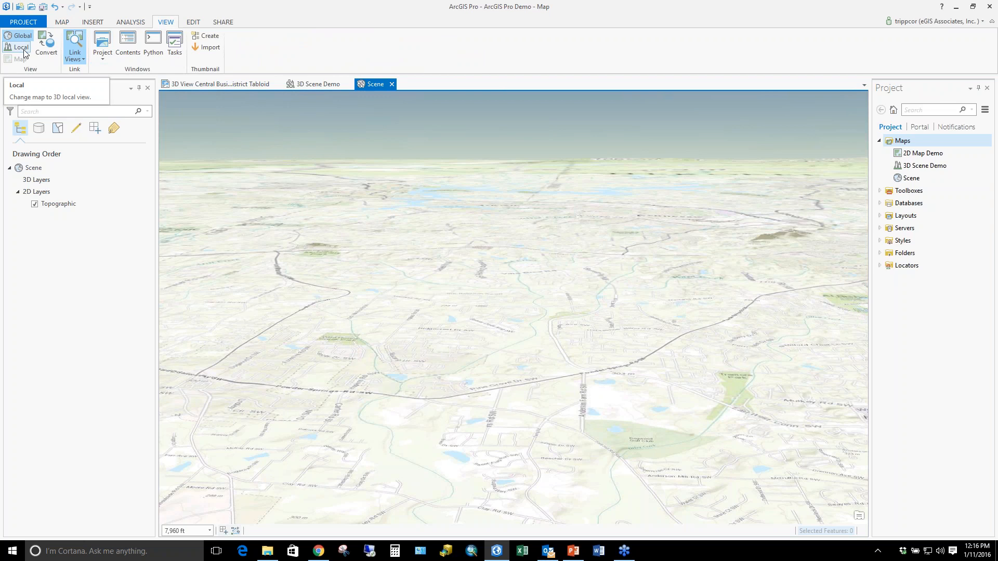
left_click(41, 167)
left_click(42, 179)
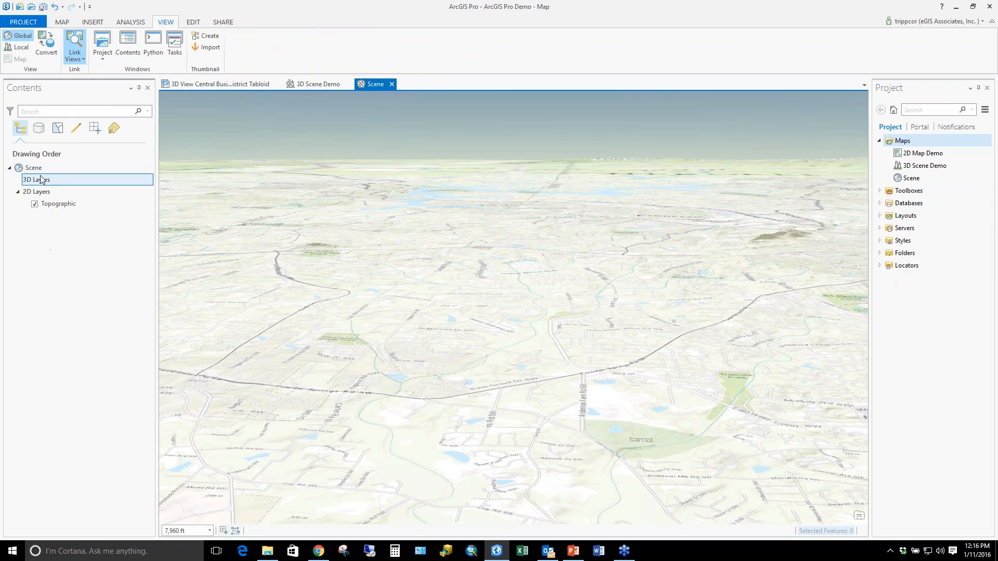
left_click(20, 48)
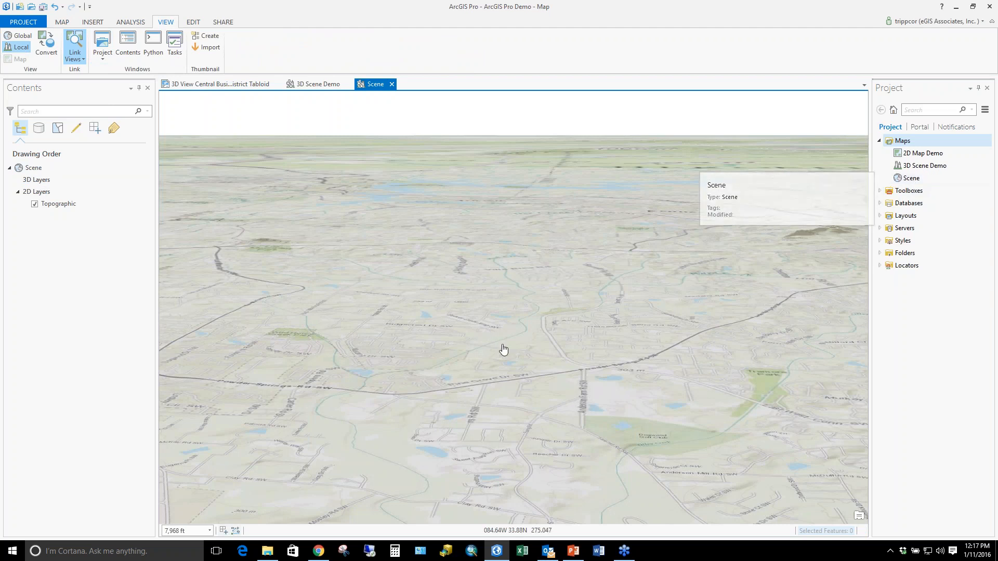
left_click(37, 192)
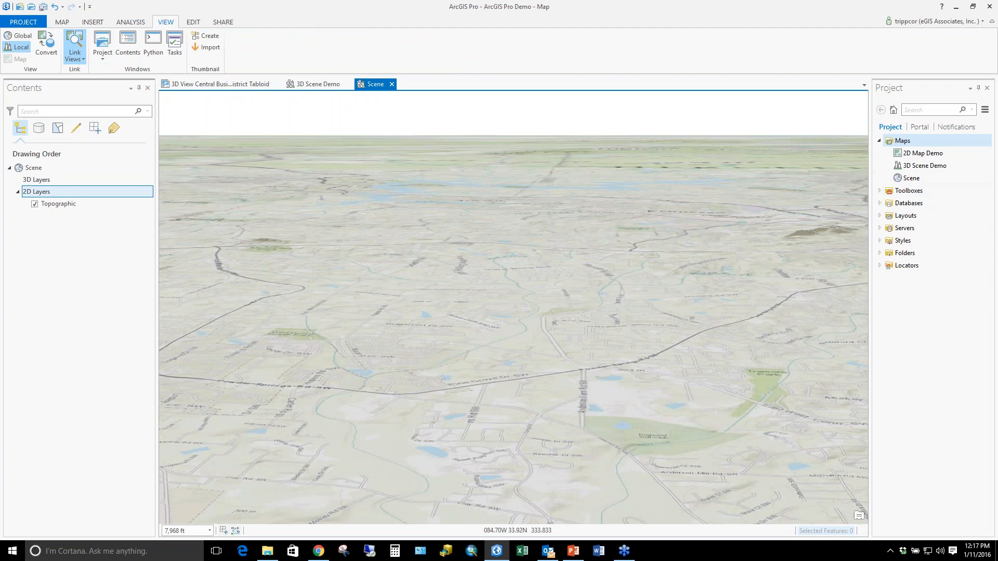
Add the Parcels feature class from the Base dataset of the Trippville_GIS database to the scene.
left_click(881, 204)
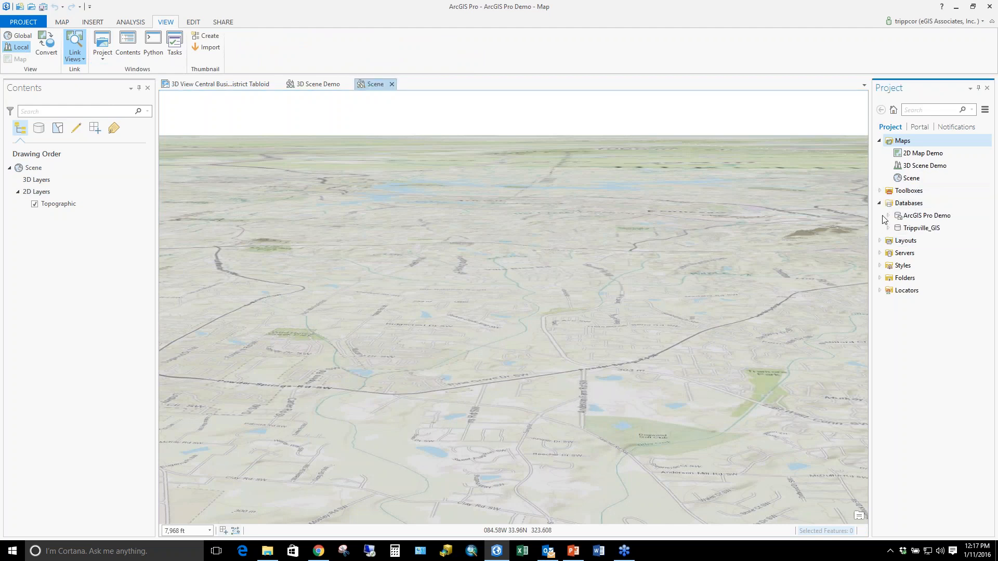
left_click(887, 229)
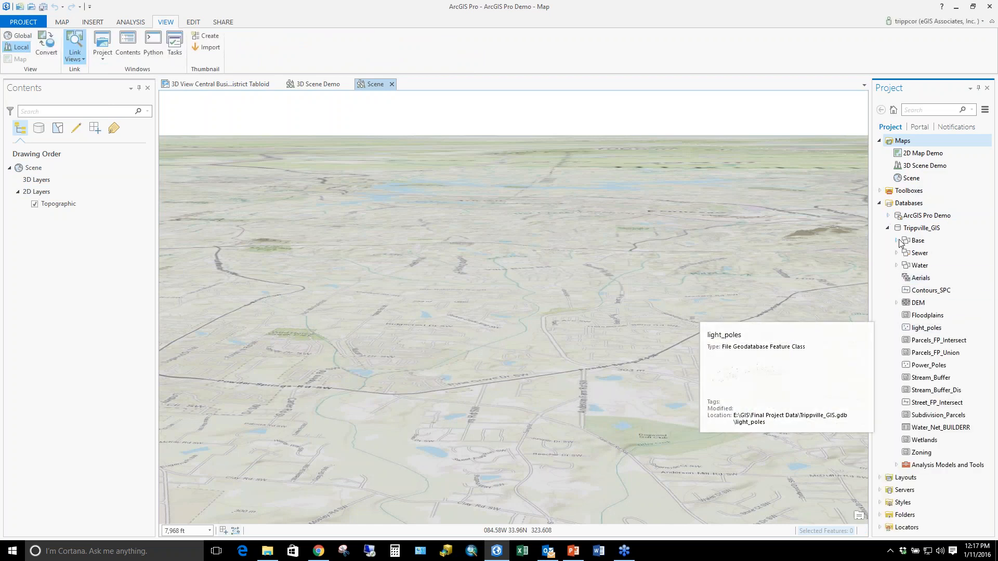
left_click(897, 241)
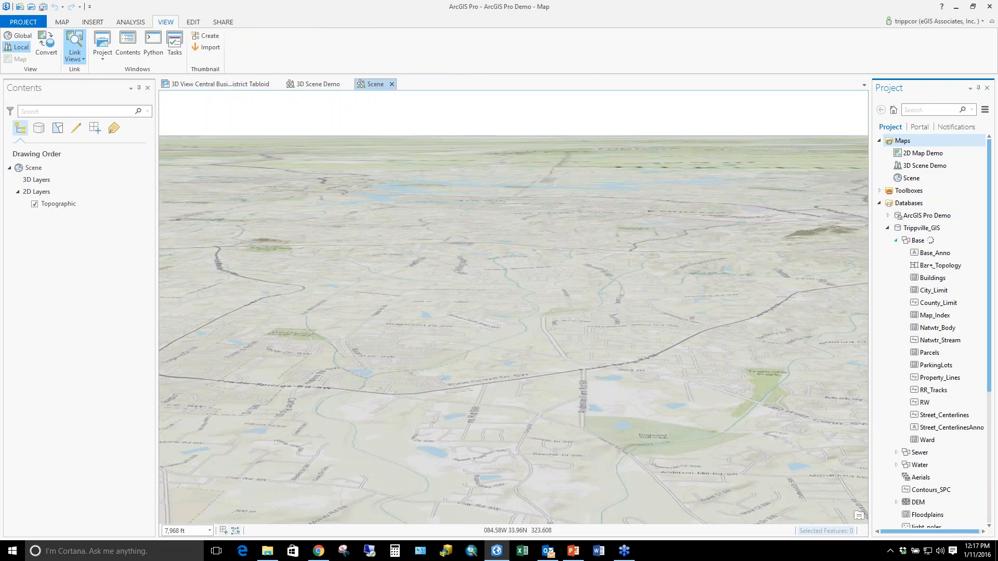
left_click(923, 354)
left_click_drag(923, 356, 575, 400)
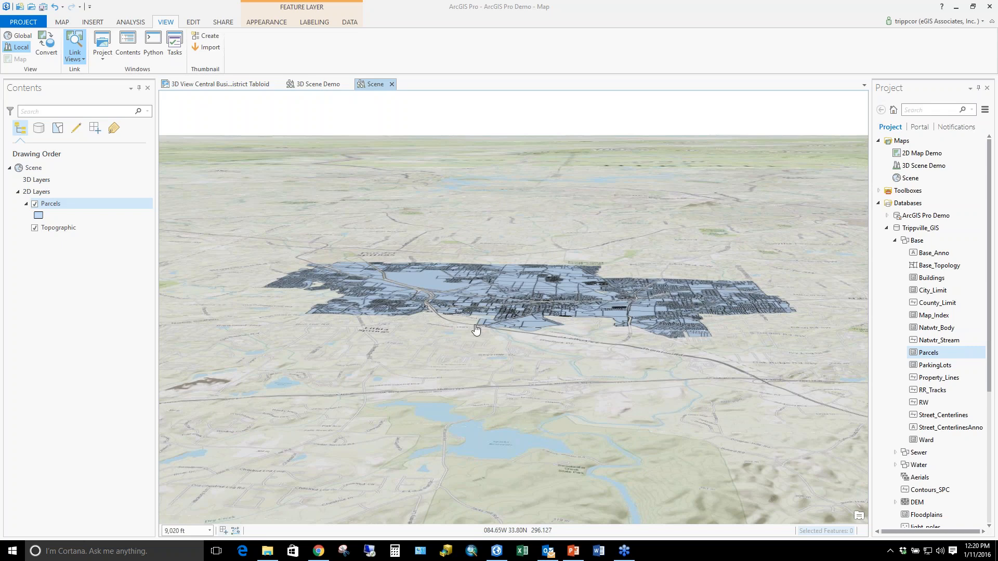
middle_click_drag(517, 312, 515, 342)
scroll(492, 333, "up", 5)
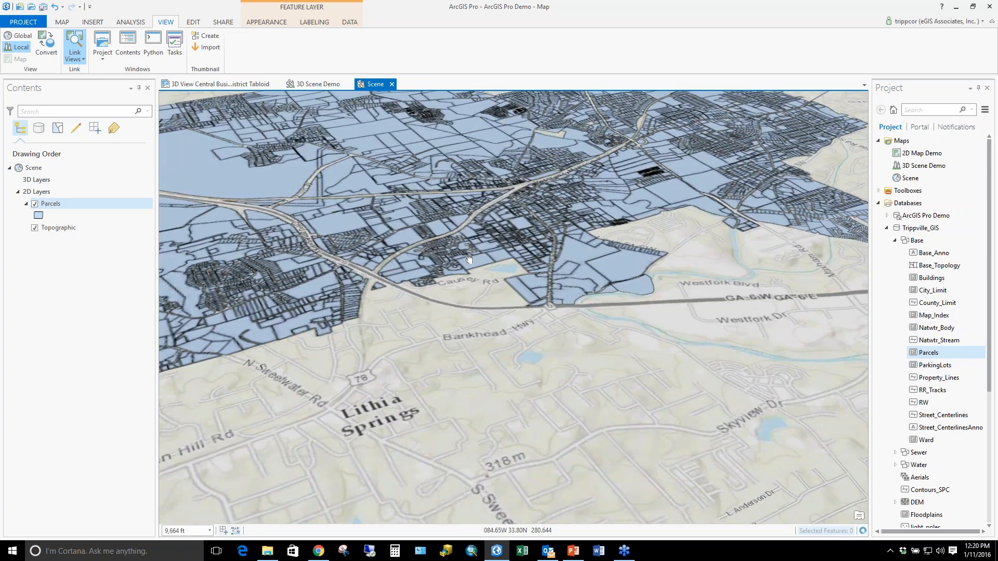
left_click_drag(469, 259, 525, 377)
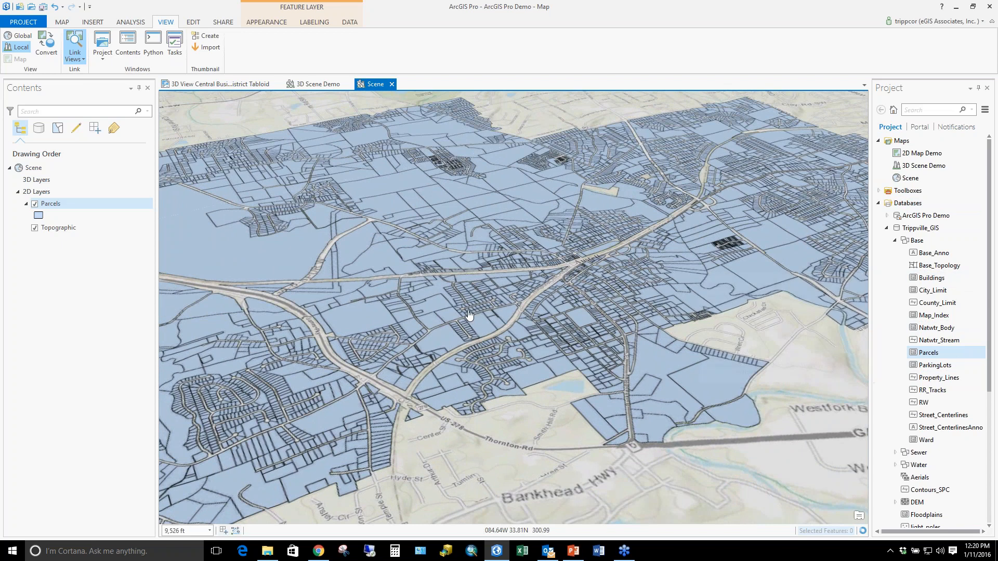
Switch to the PowerPoint presentation and show slide 7, Elevations, as a full-screen slide show.
left_click(573, 552)
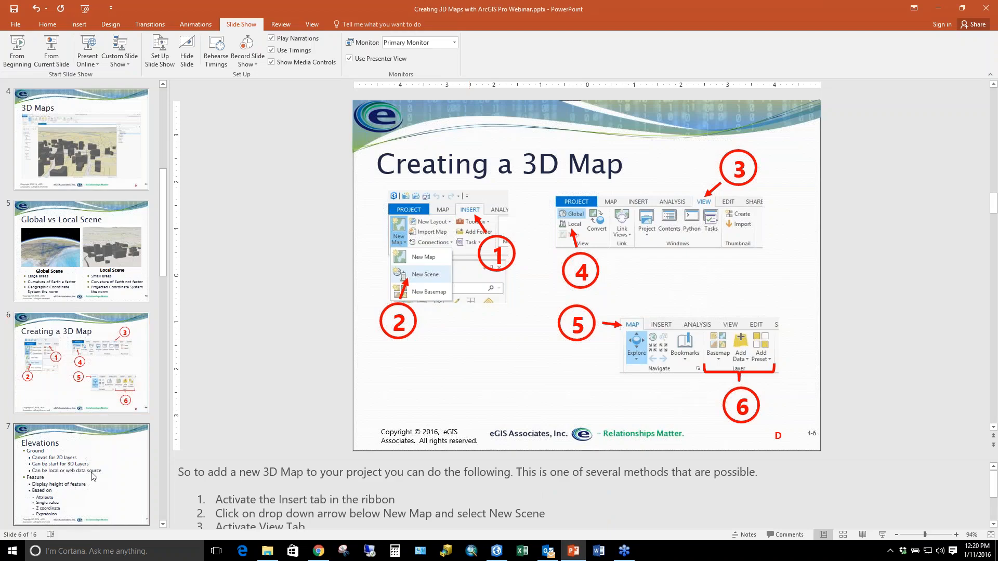
left_click(95, 477)
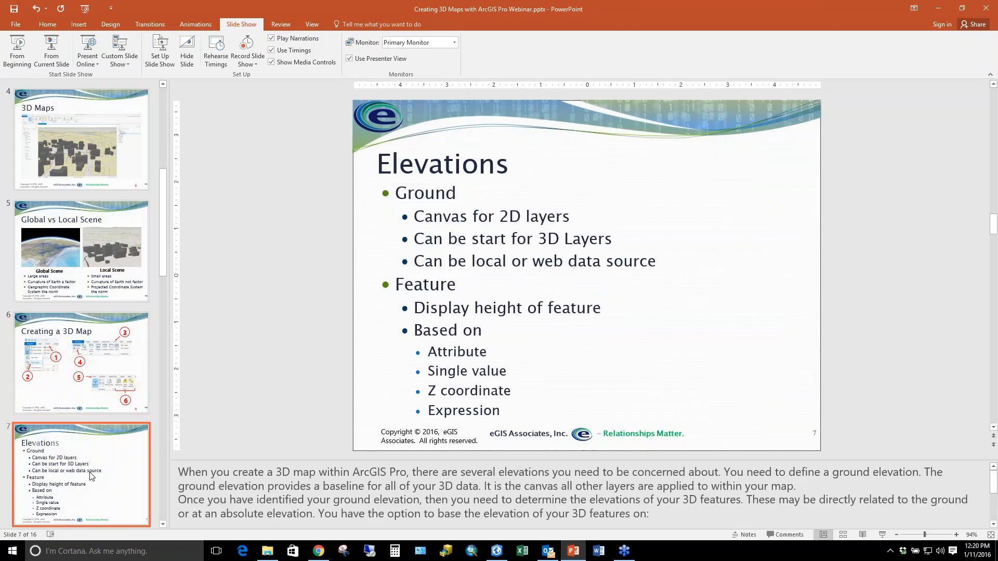
left_click(883, 535)
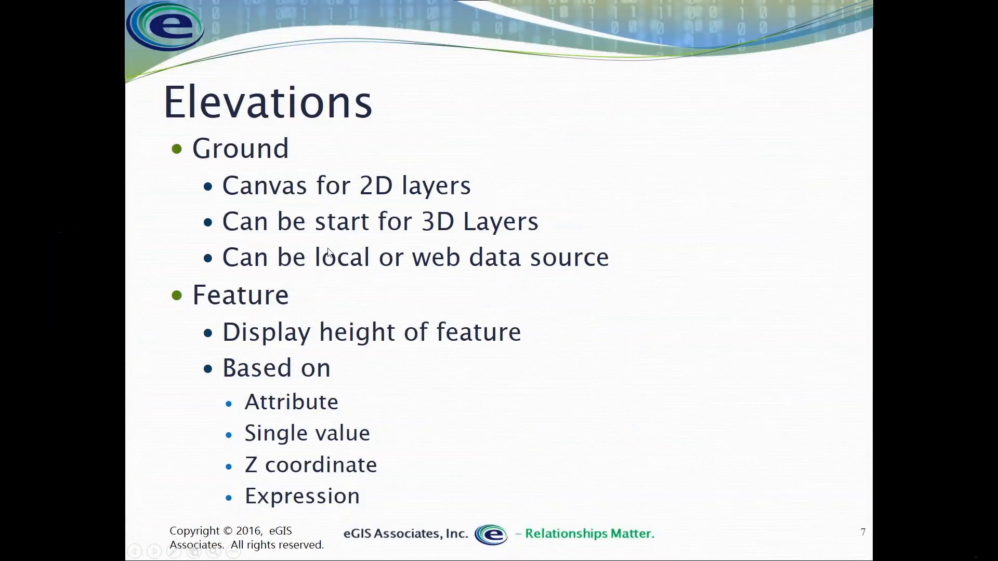
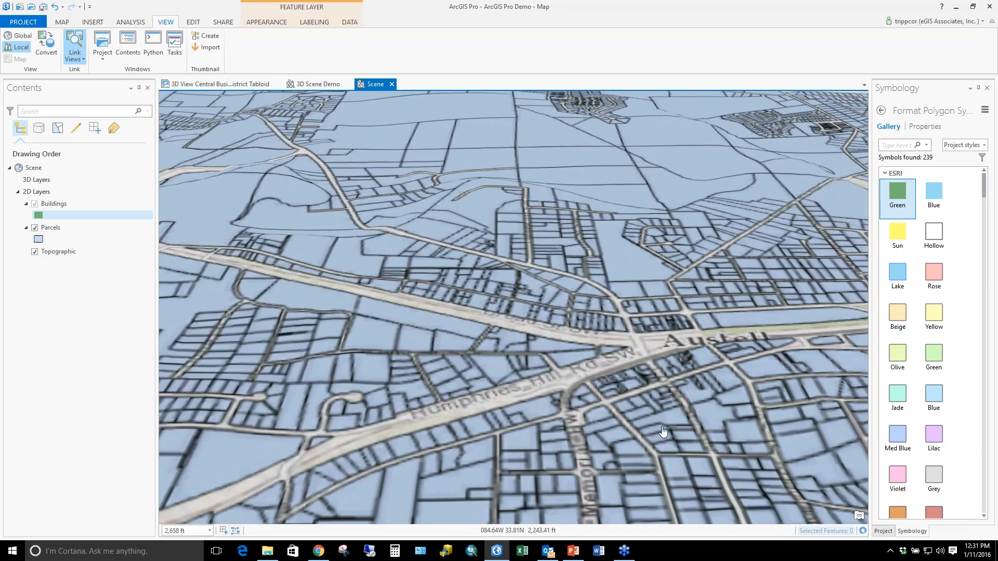
Move the Buildings layer from the 2D Layers group into the 3D Layers group.
left_click_drag(682, 429, 662, 419)
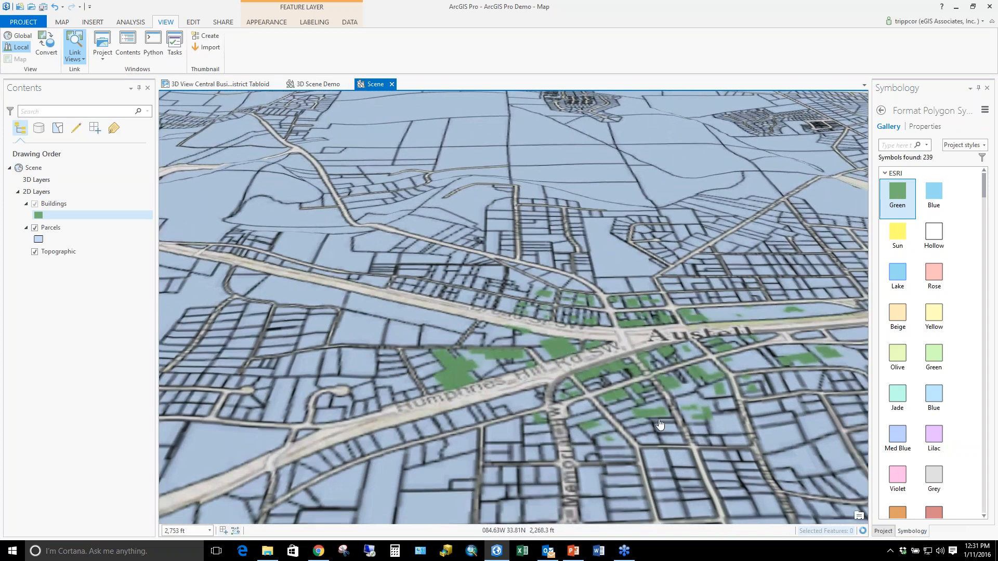
middle_click_drag(625, 372, 651, 428)
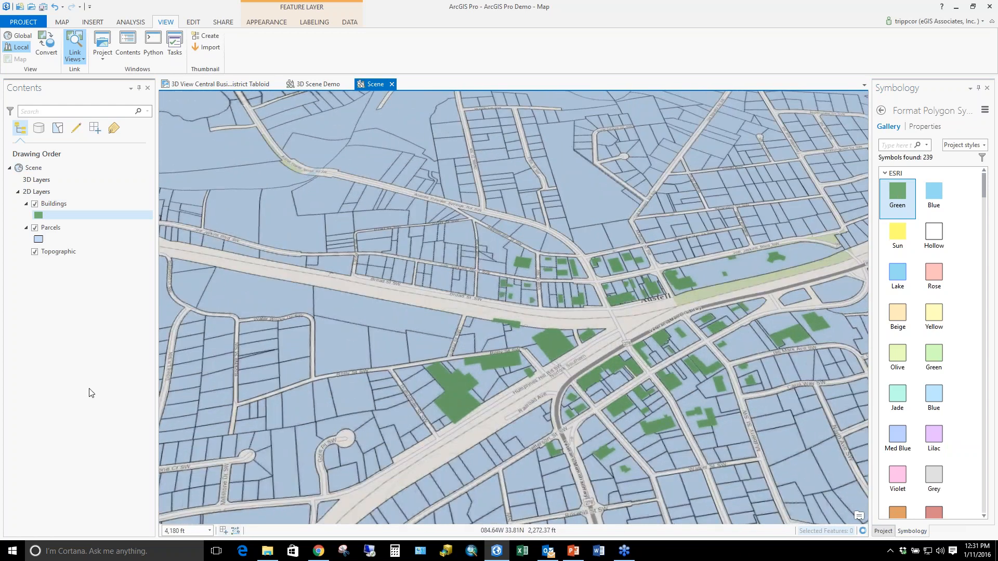
left_click(54, 205)
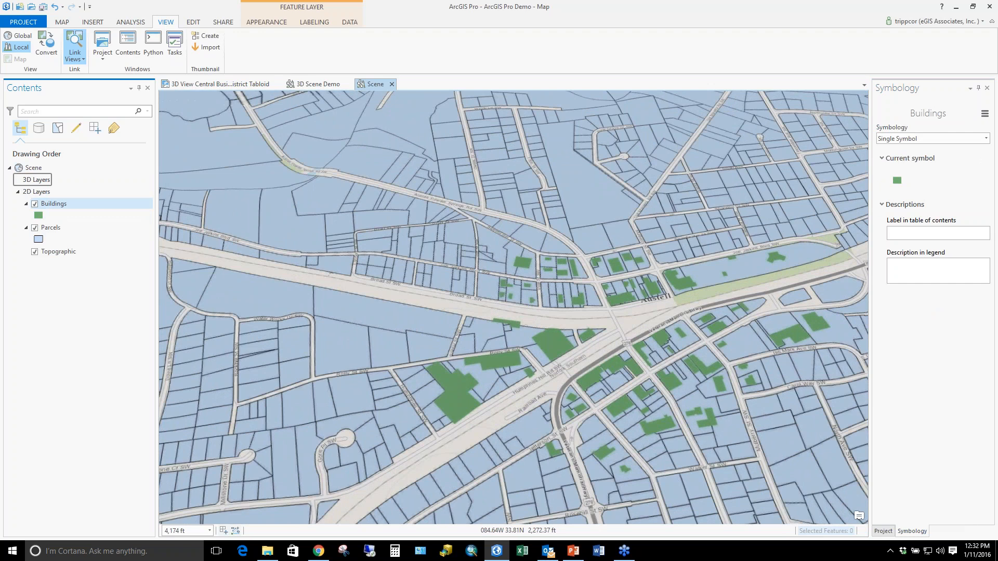
left_click_drag(53, 203, 36, 179)
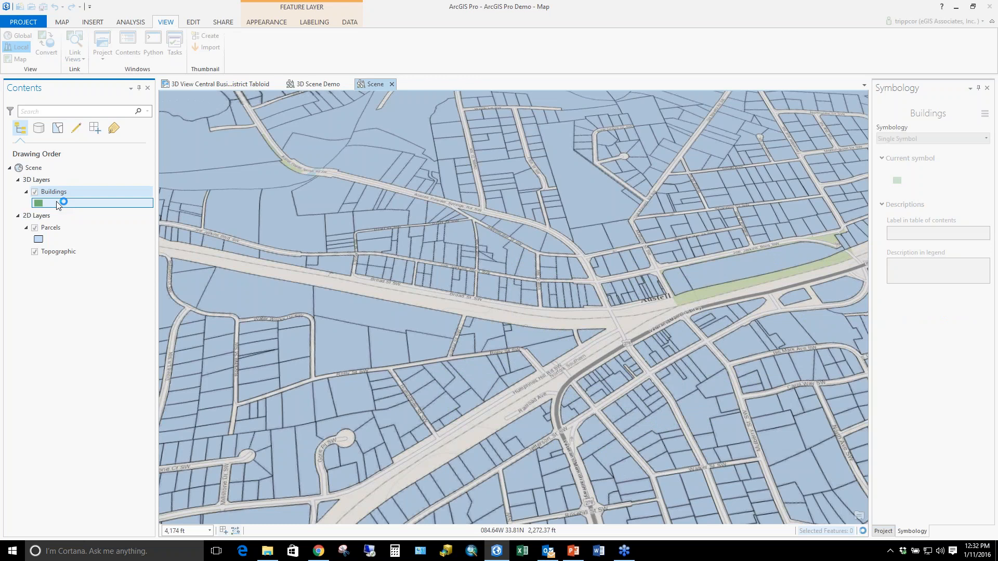
In the Buildings layer's elevation properties, keep features on the ground with US Feet as elevation units, and apply.
right_click(52, 183)
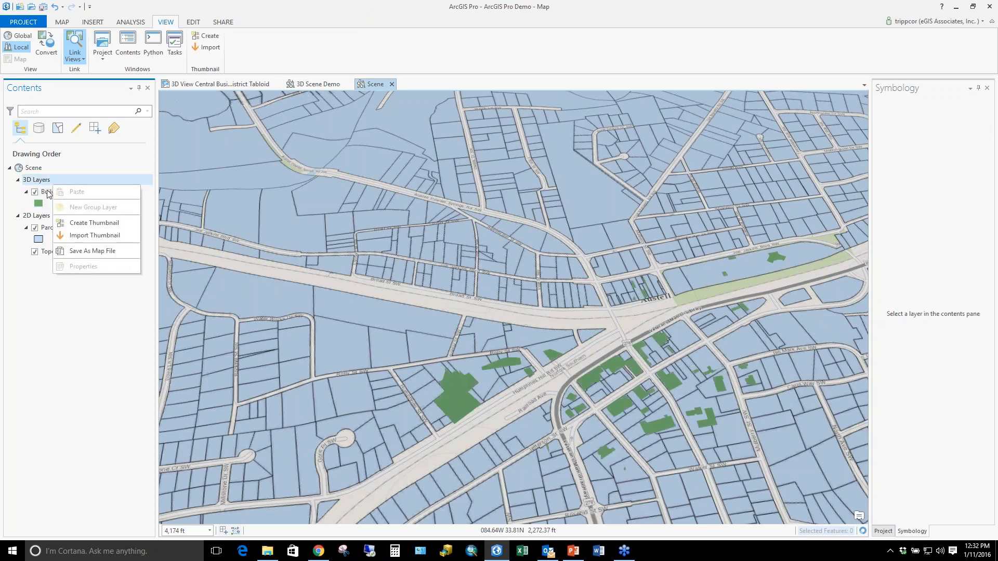
left_click(48, 193)
right_click(48, 192)
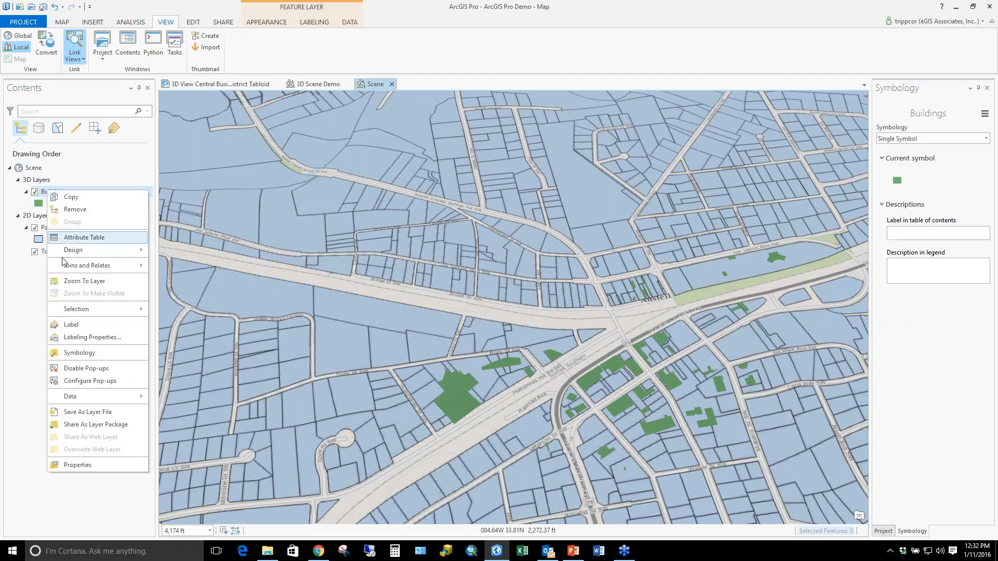
left_click(74, 466)
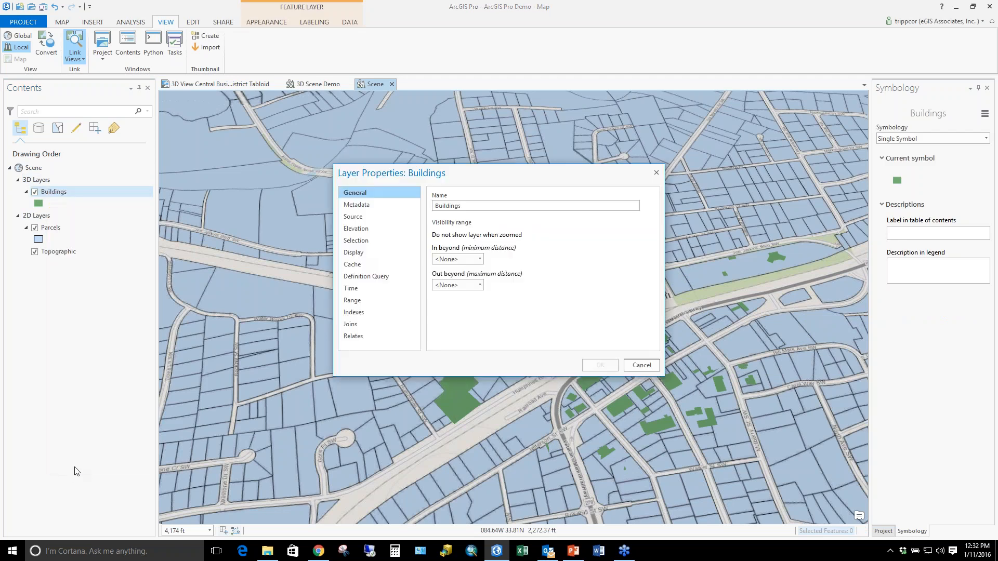
left_click(366, 232)
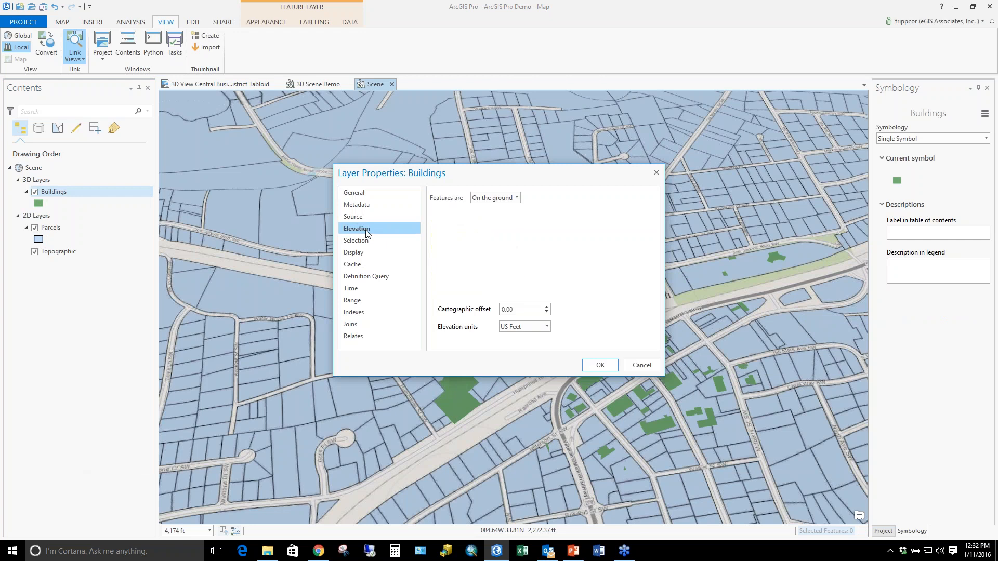
left_click(495, 200)
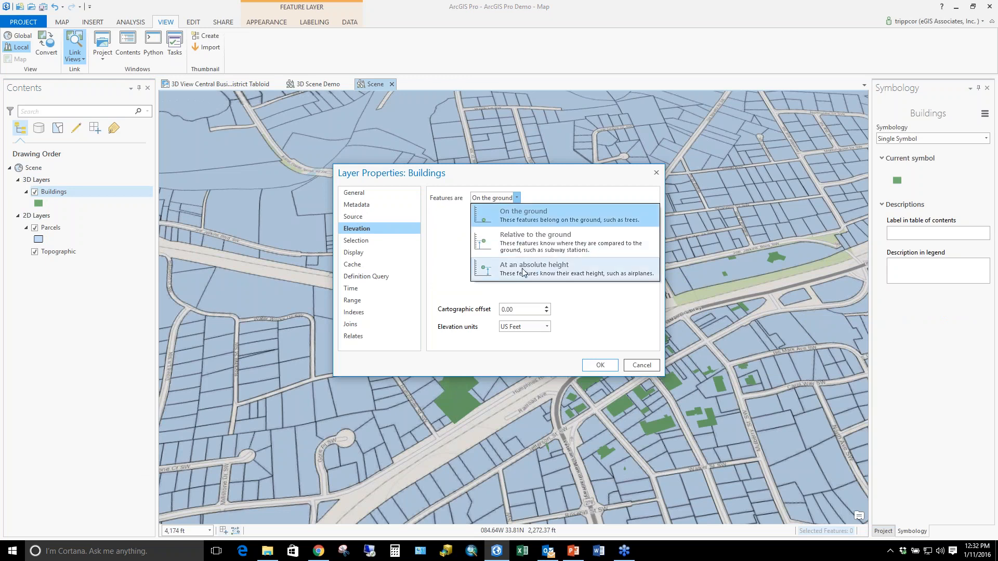
left_click(518, 216)
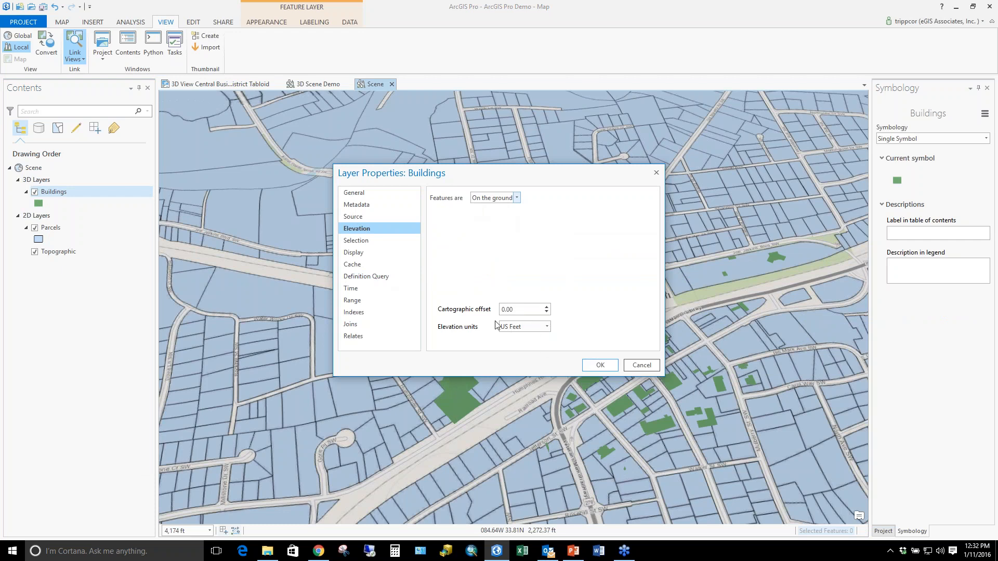
left_click(525, 328)
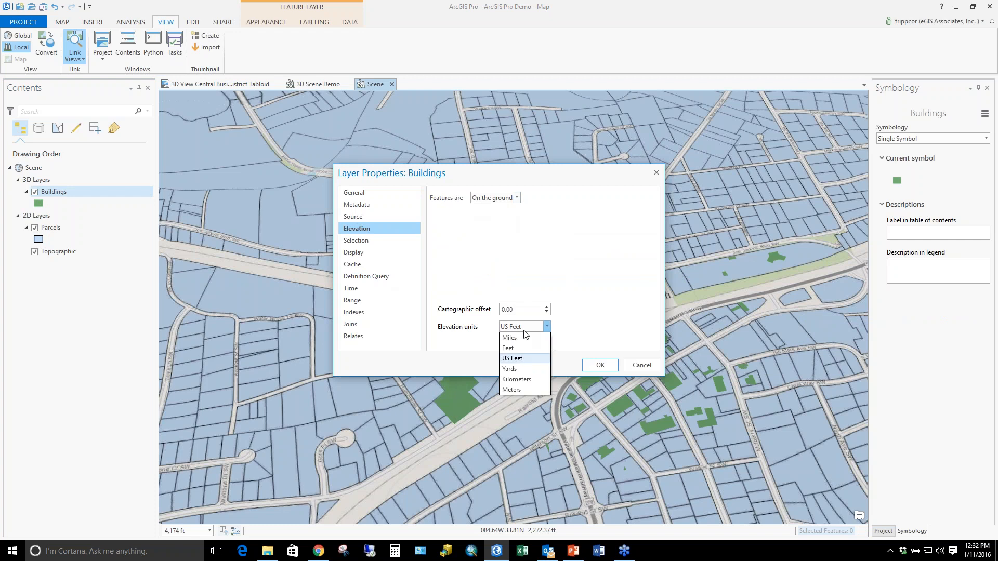
left_click(525, 331)
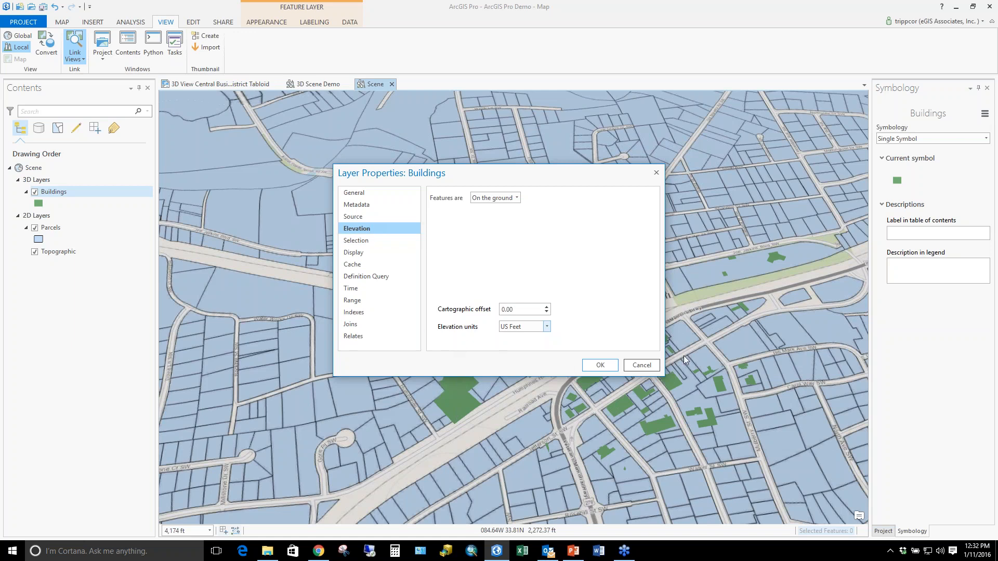
left_click(600, 365)
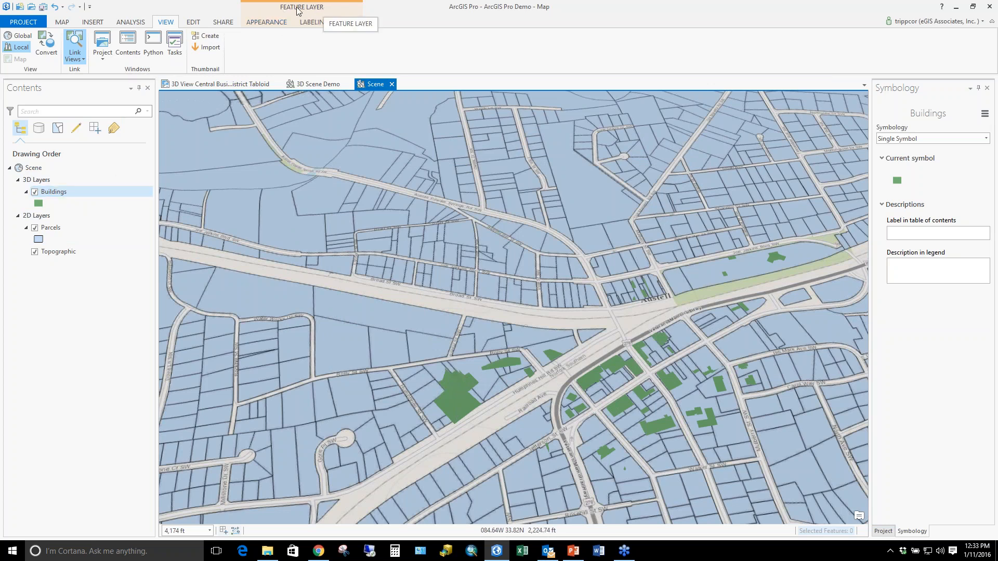
Extrude the Buildings layer by Base Height with a value of 15.
left_click(263, 23)
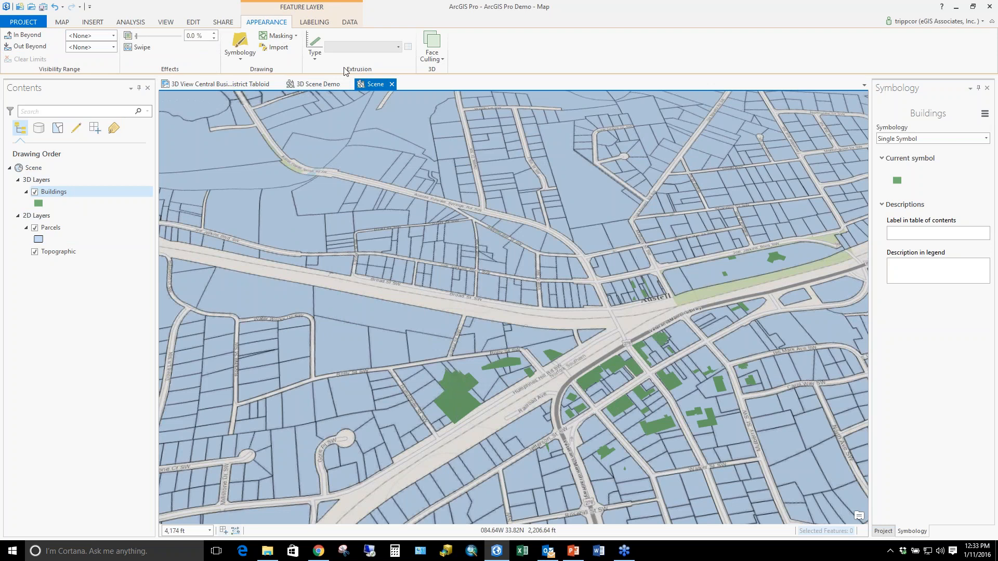
left_click(315, 54)
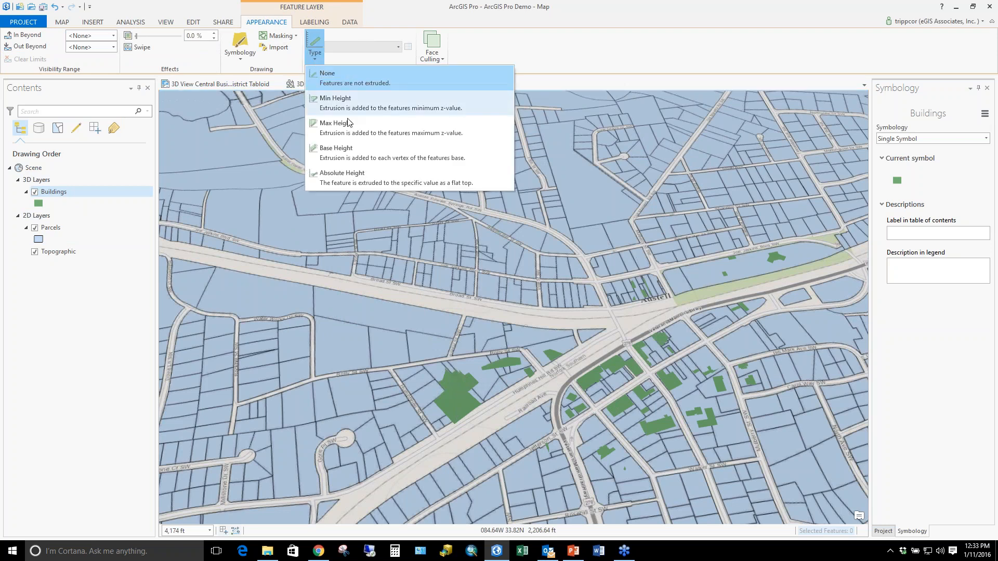
left_click(344, 151)
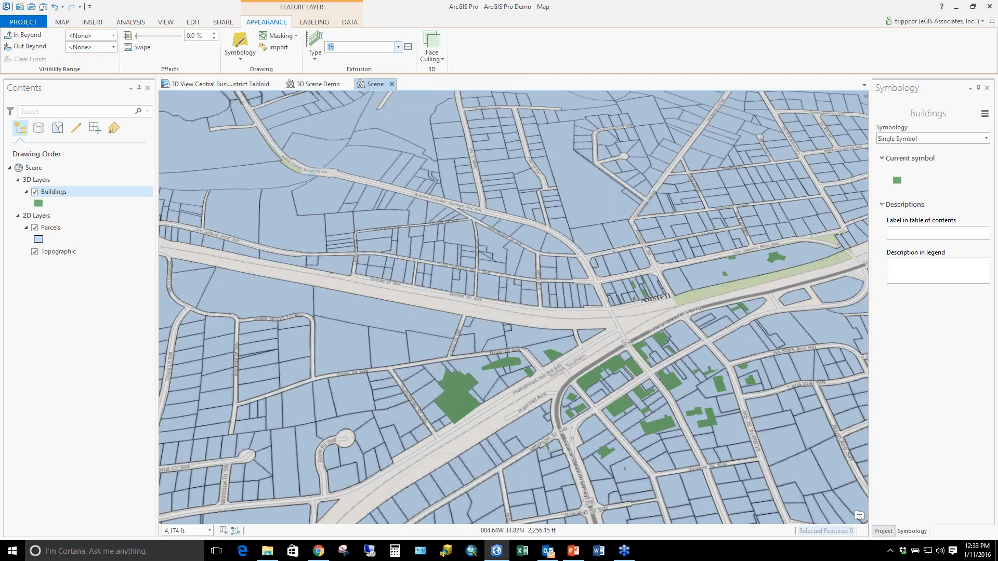
type("15")
key("Return")
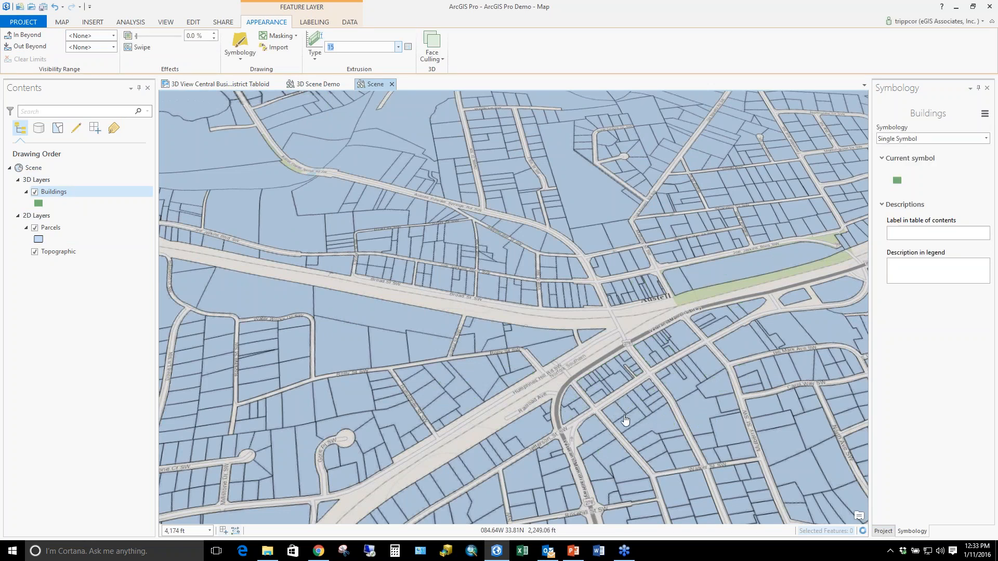
middle_click_drag(625, 420, 556, 388)
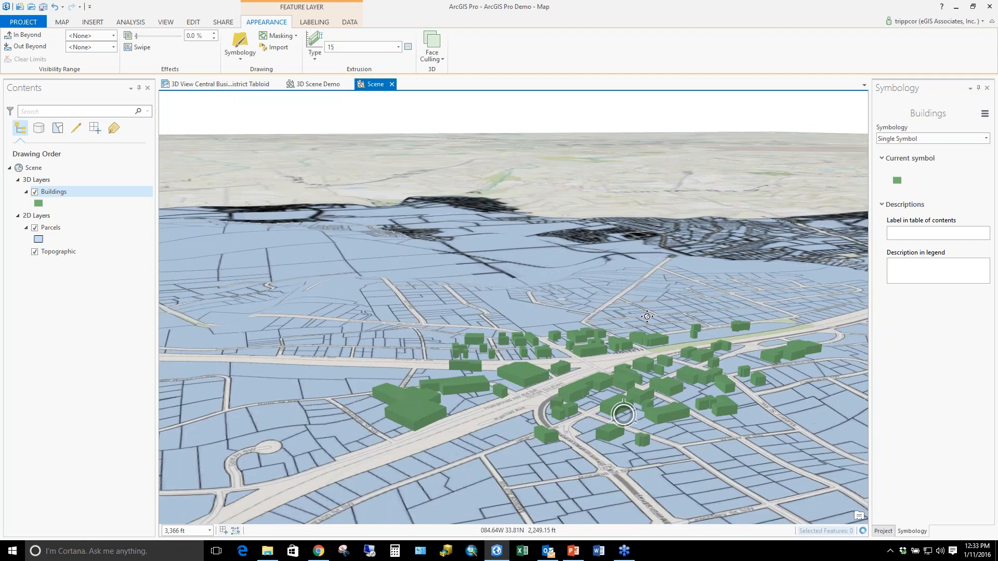
Examine the Number of Floors and Estimated Height fields in the Buildings layer's attribute table and close the table.
scroll(555, 388, "up", 5)
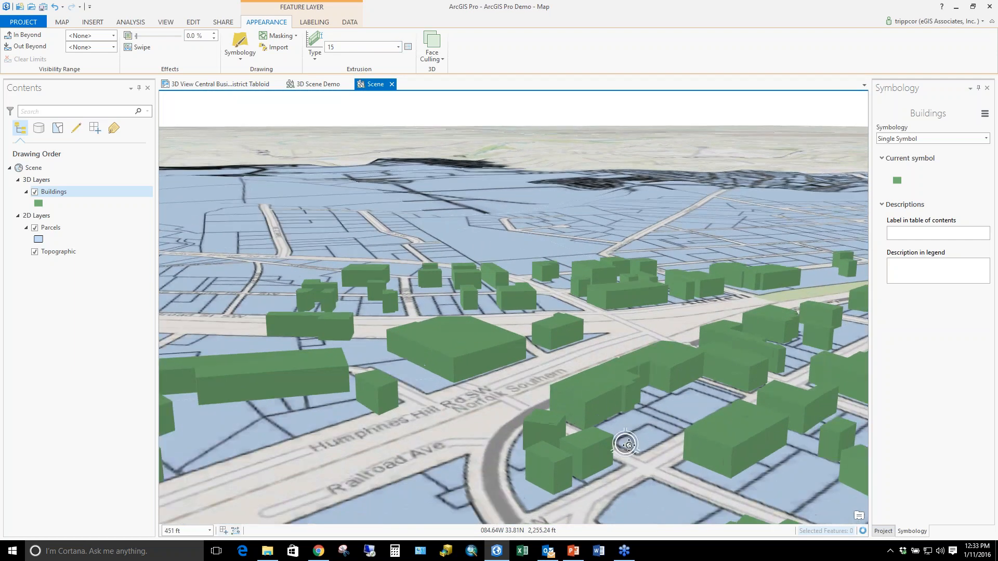
middle_click_drag(629, 446, 586, 437)
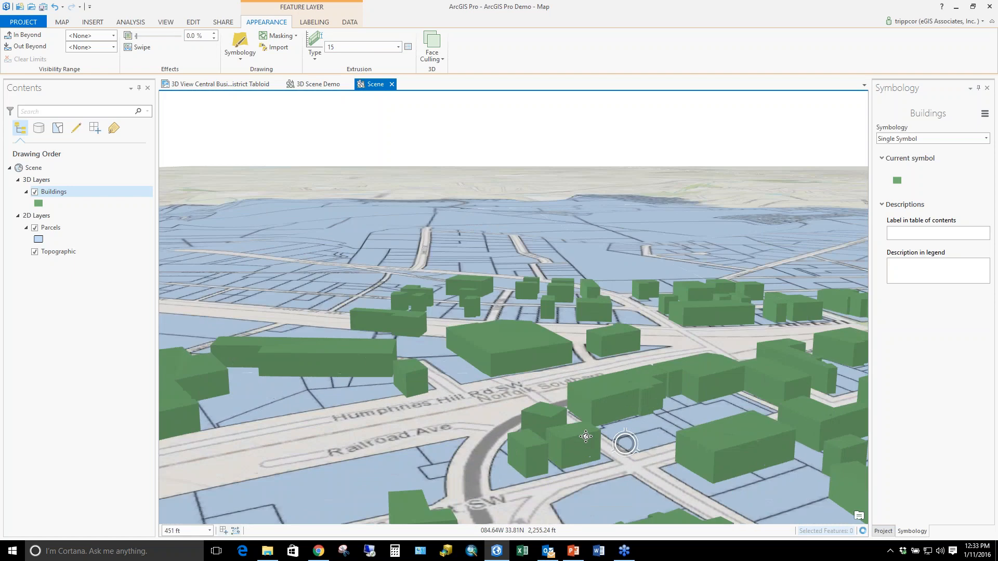
right_click(67, 196)
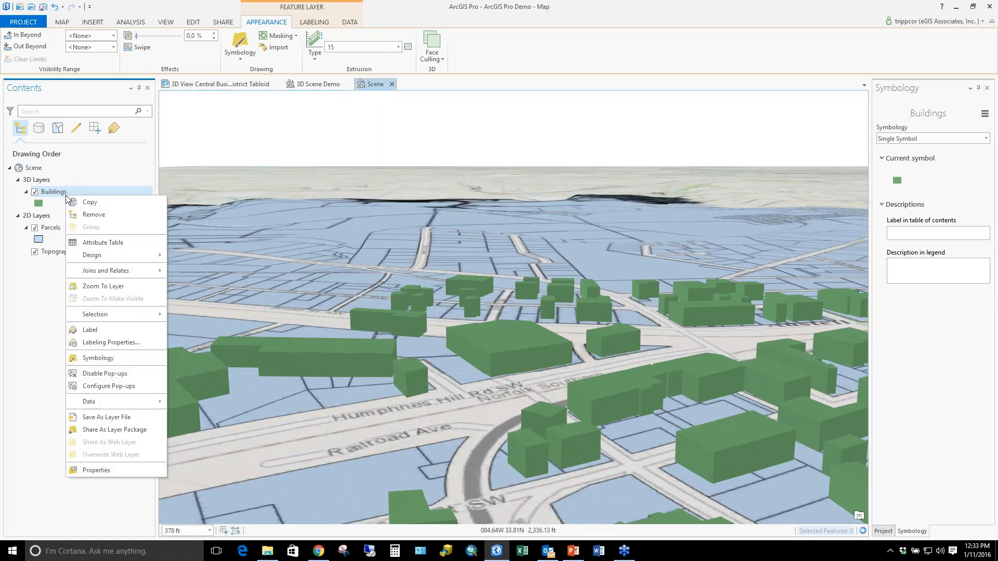
left_click(102, 242)
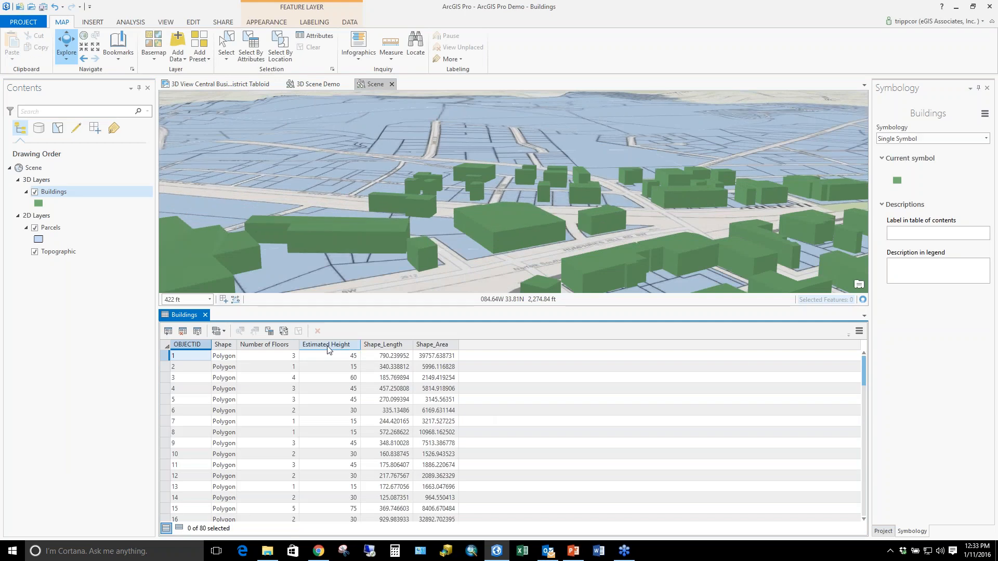
left_click(285, 347)
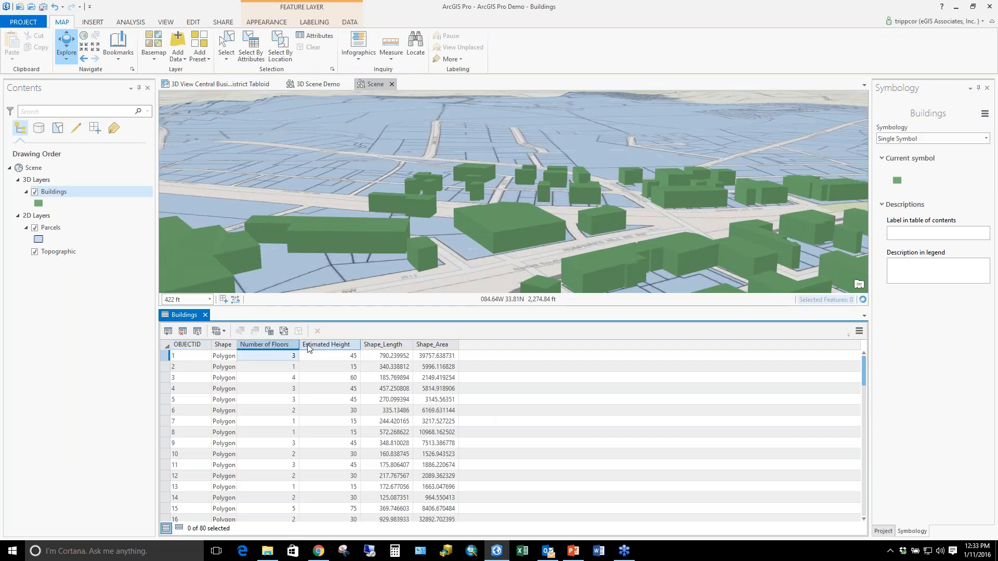
left_click(323, 346)
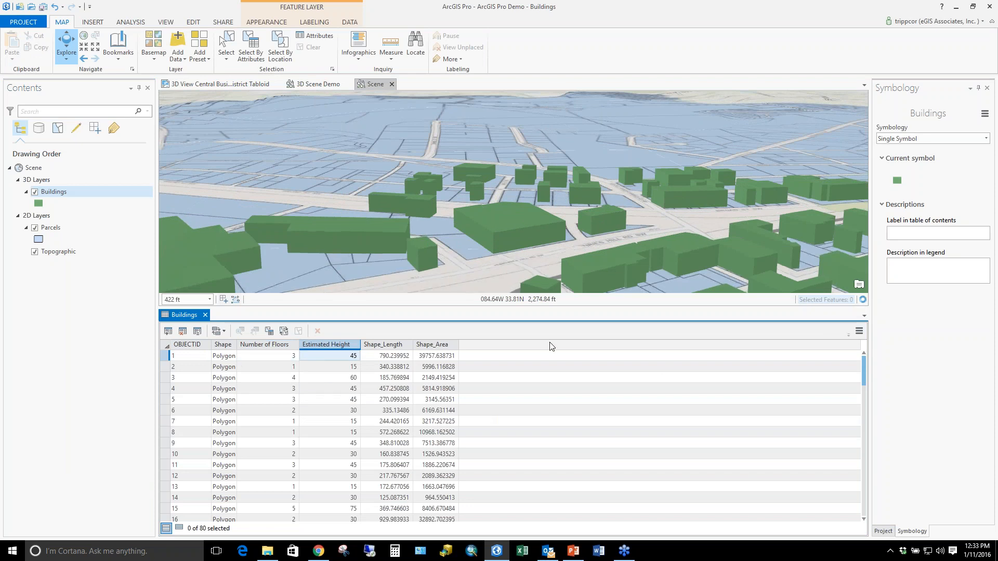
left_click(205, 315)
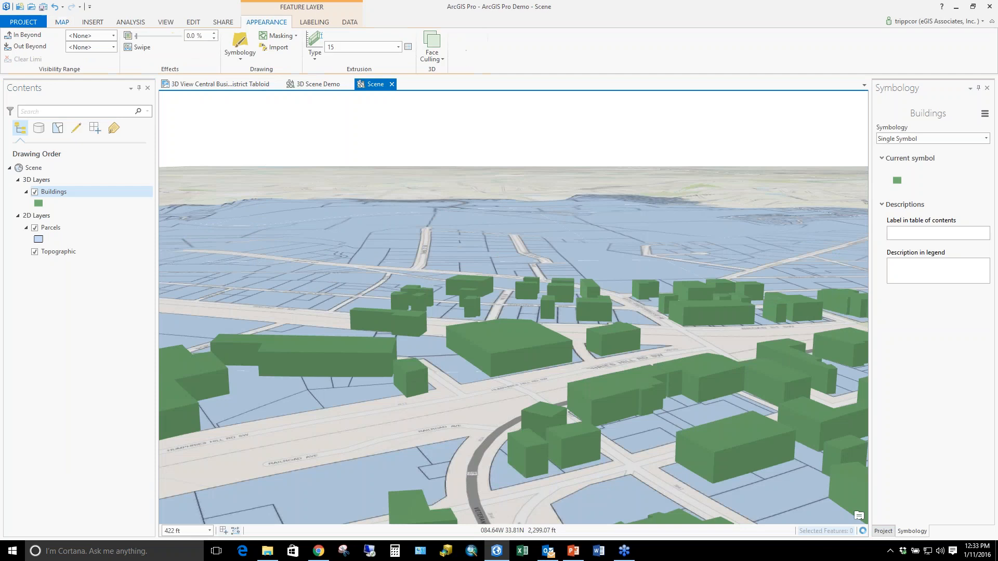
Extrude the Buildings layer by the [Est_HGT] field and view the buildings from a higher angle.
left_click(398, 47)
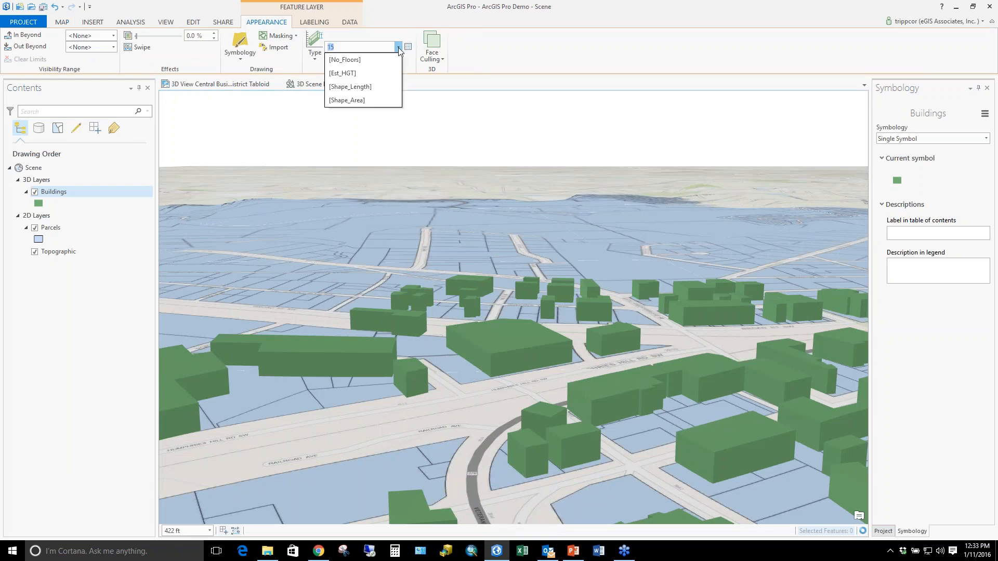
left_click(346, 78)
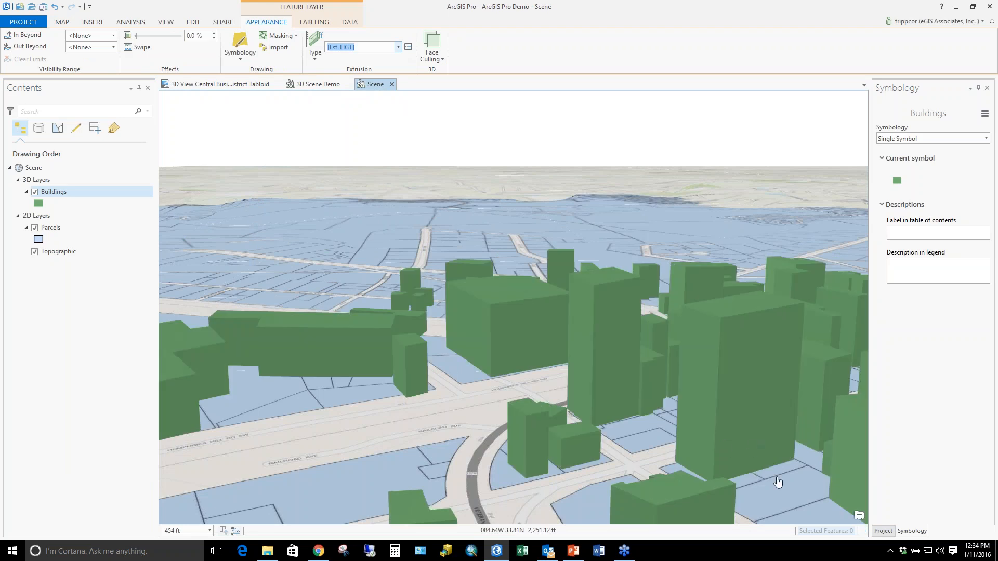
middle_click_drag(631, 466, 609, 486)
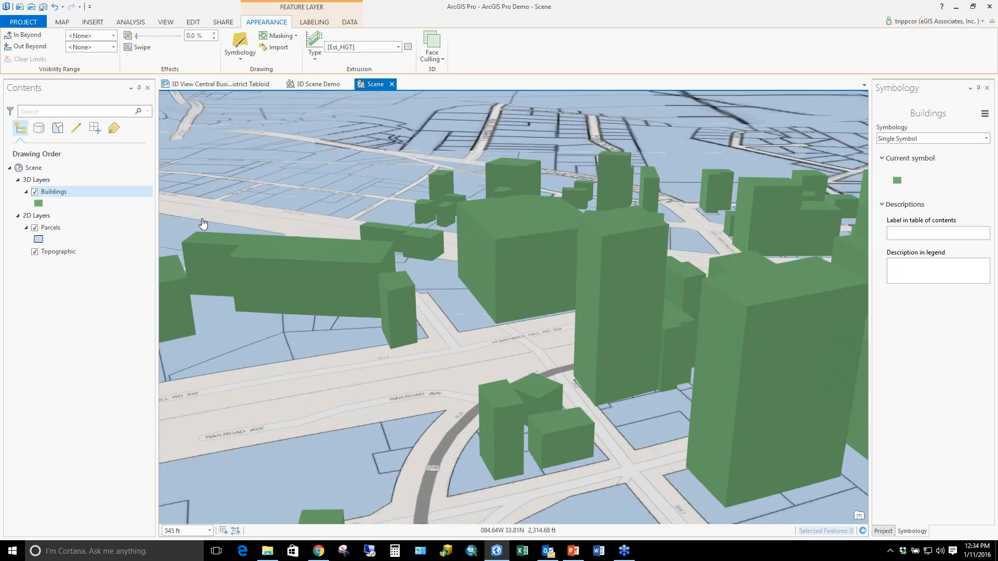
Replace the Buildings layer's extrusion expression with [No_Floors]*10 in the Expression Builder.
left_click(408, 47)
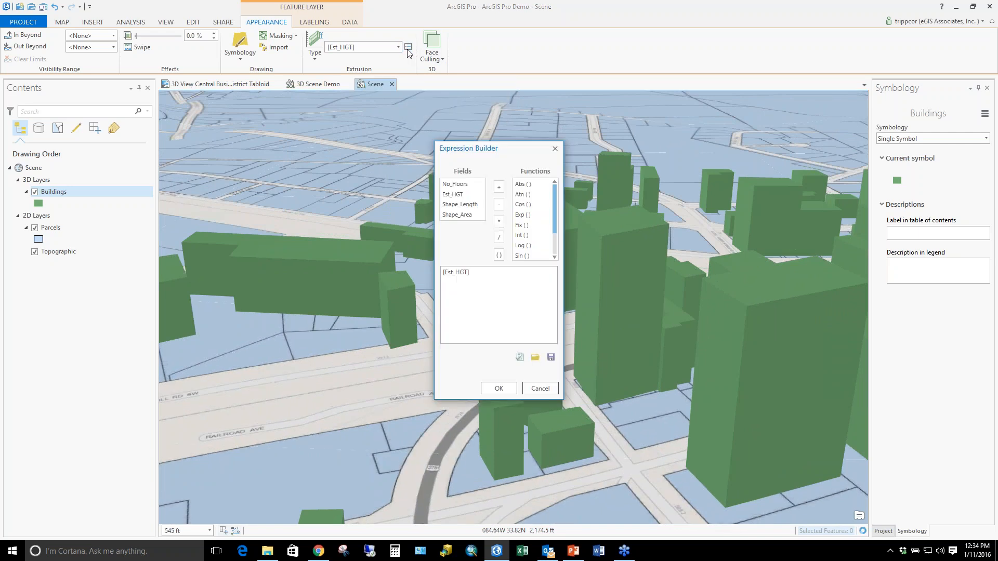
key("ctrl+a")
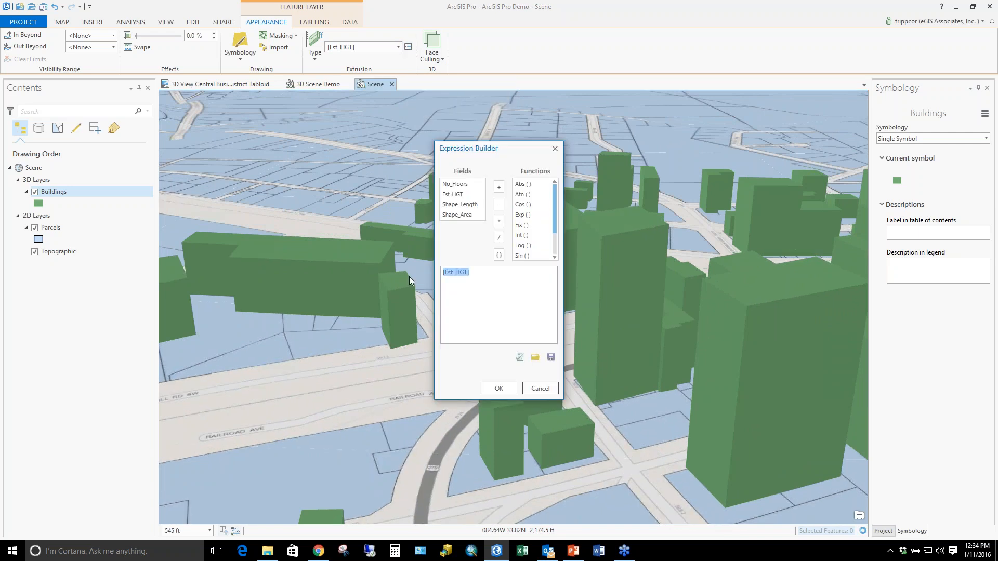
key("Delete")
double_click(455, 184)
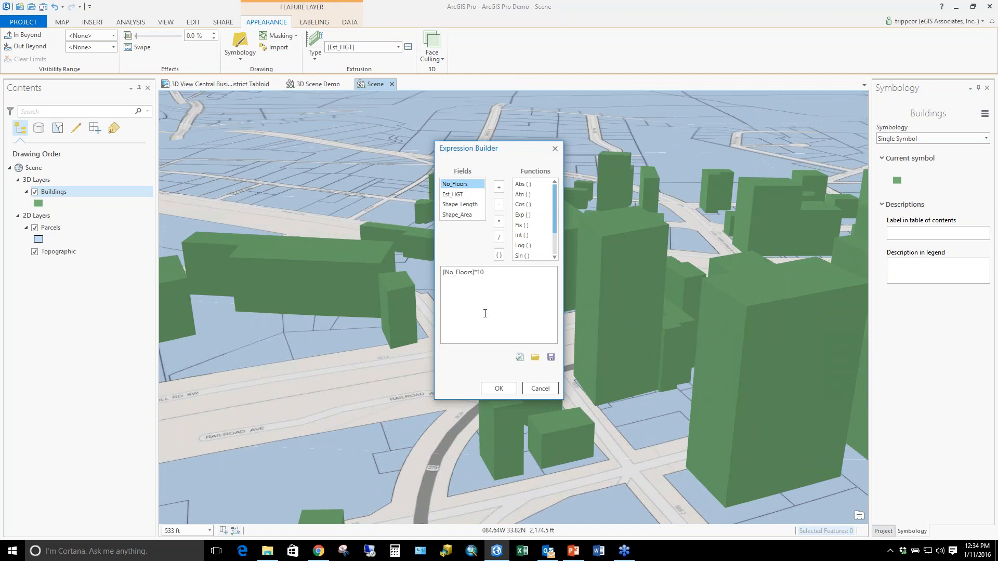
left_click(499, 388)
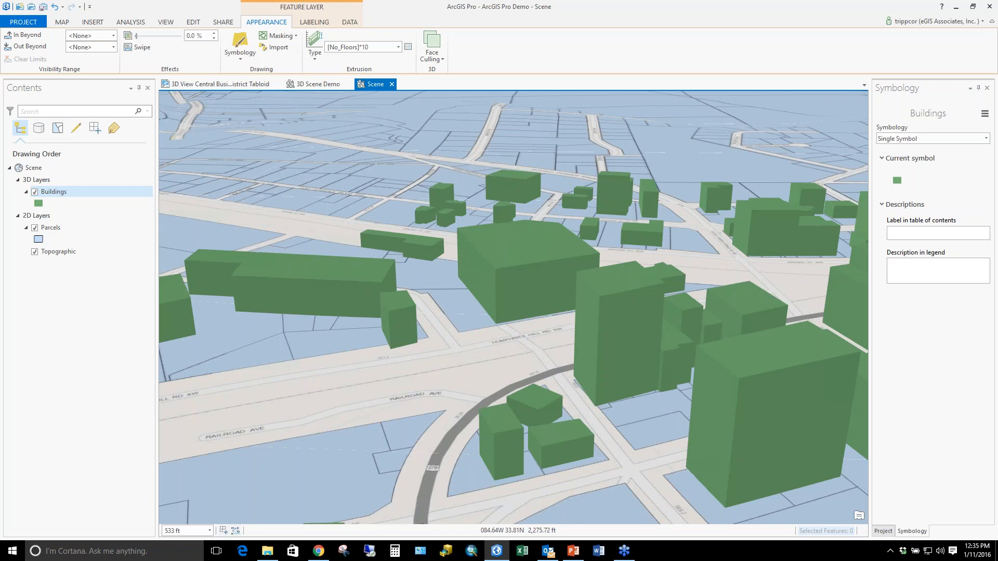
mouse_move(639, 435)
middle_mouse_down()
mouse_move(696, 439)
mouse_move(884, 412)
mouse_move(853, 466)
mouse_move(702, 389)
mouse_move(720, 451)
middle_mouse_up()
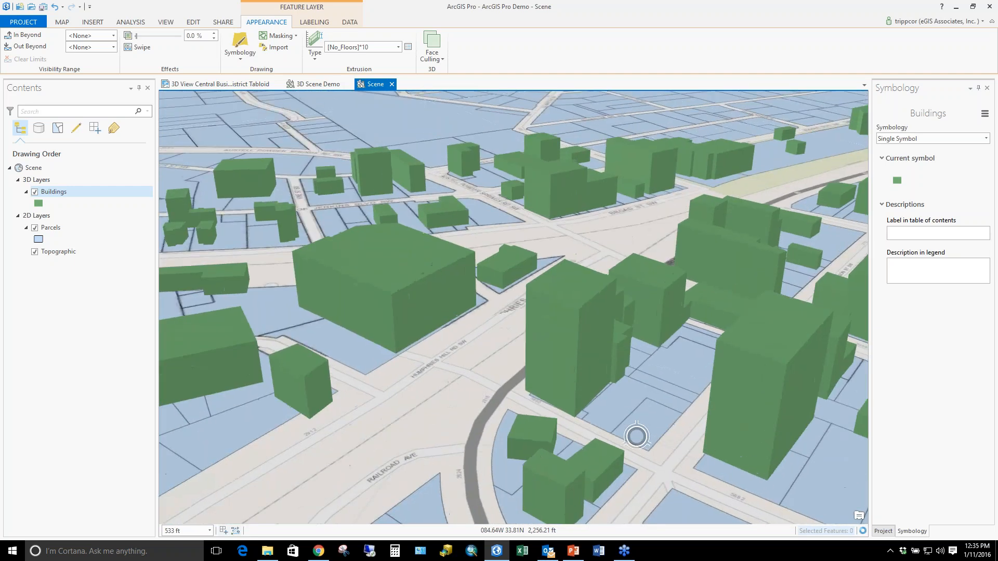
Add the light_poles feature class from the Trippville_GIS database to the scene.
left_click(987, 88)
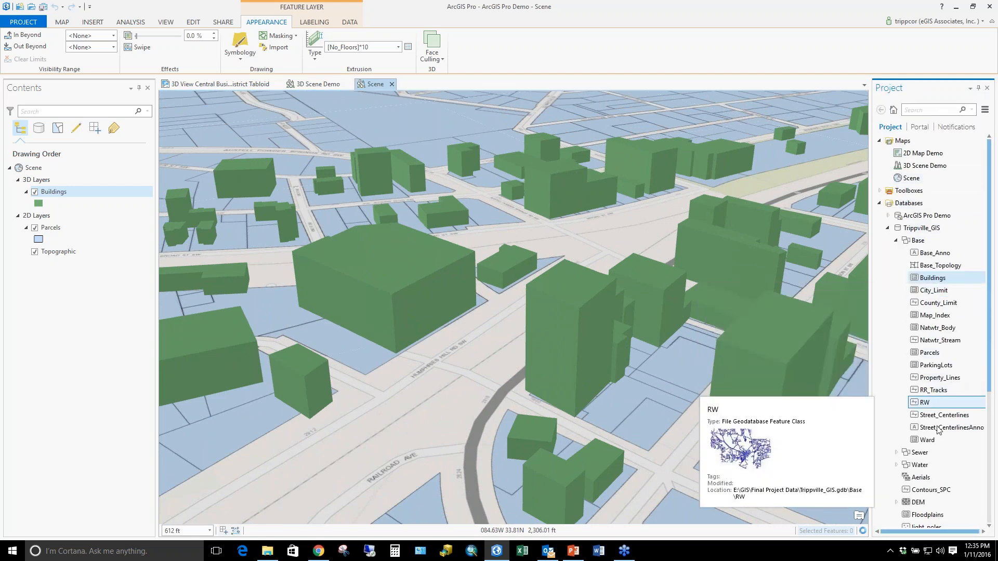
scroll(938, 493, "down", 2)
left_click(926, 452)
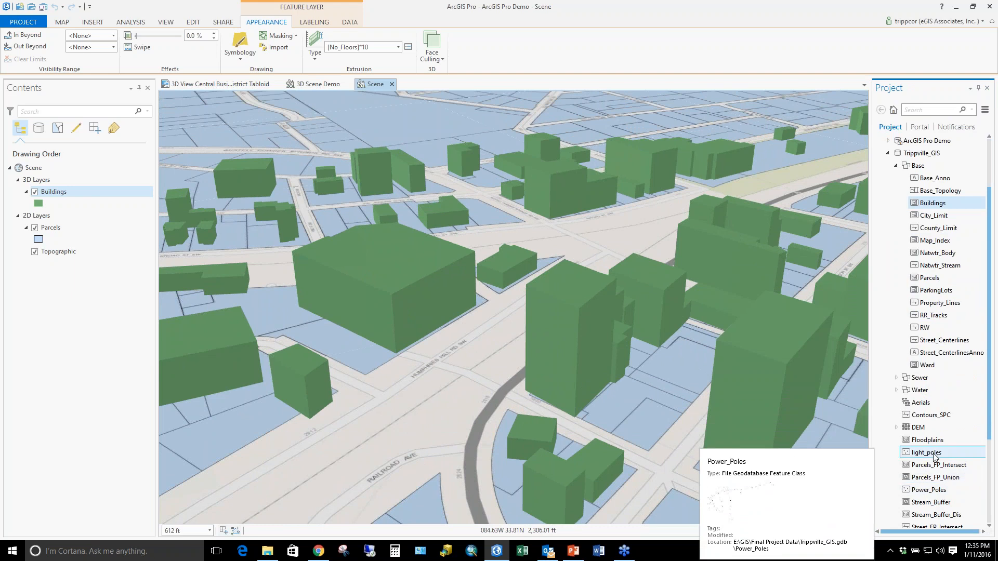
left_click_drag(460, 395, 461, 396)
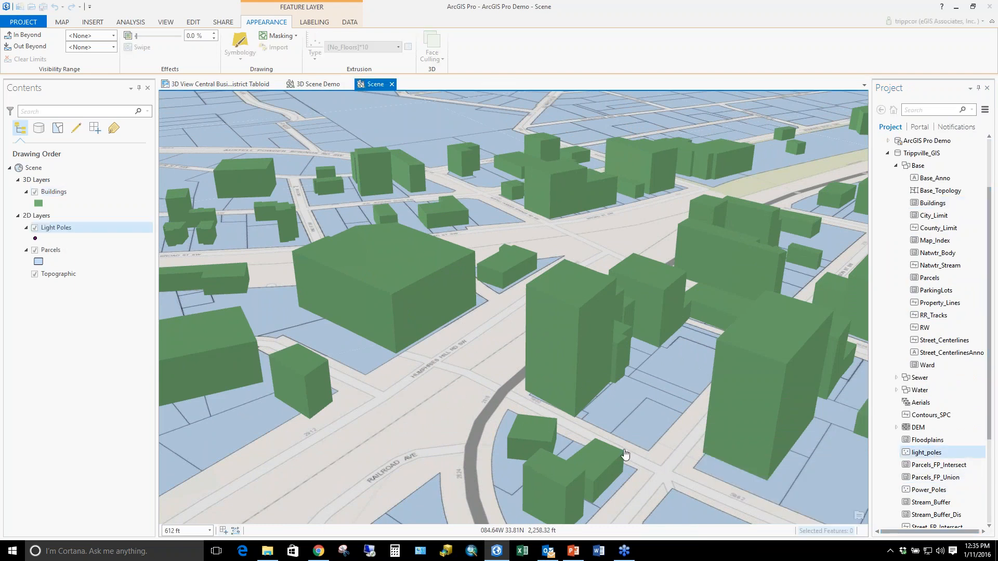
middle_click_drag(738, 440, 646, 461)
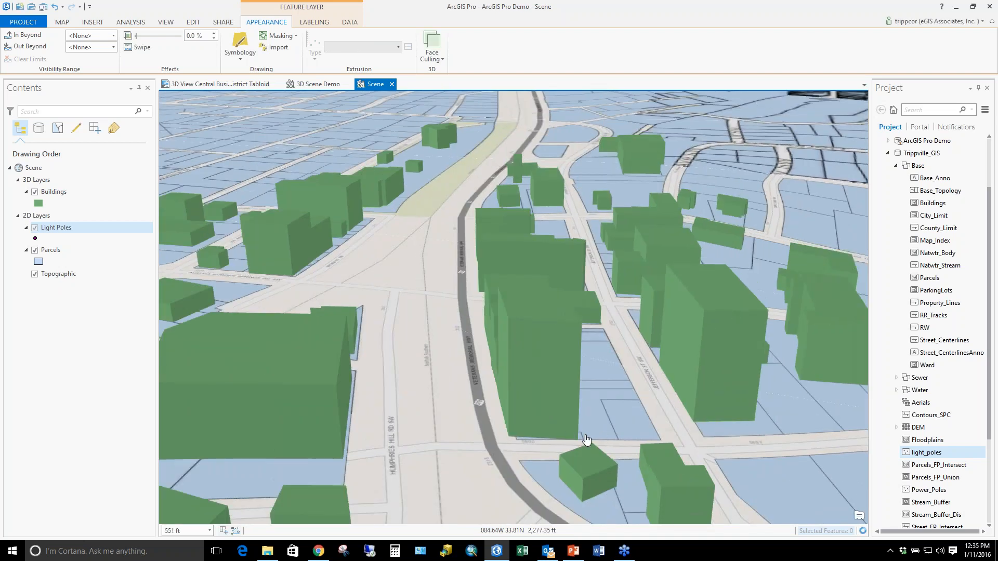
Move the Light Poles layer from the 2D Layers group into the 3D Layers group.
left_click(57, 228)
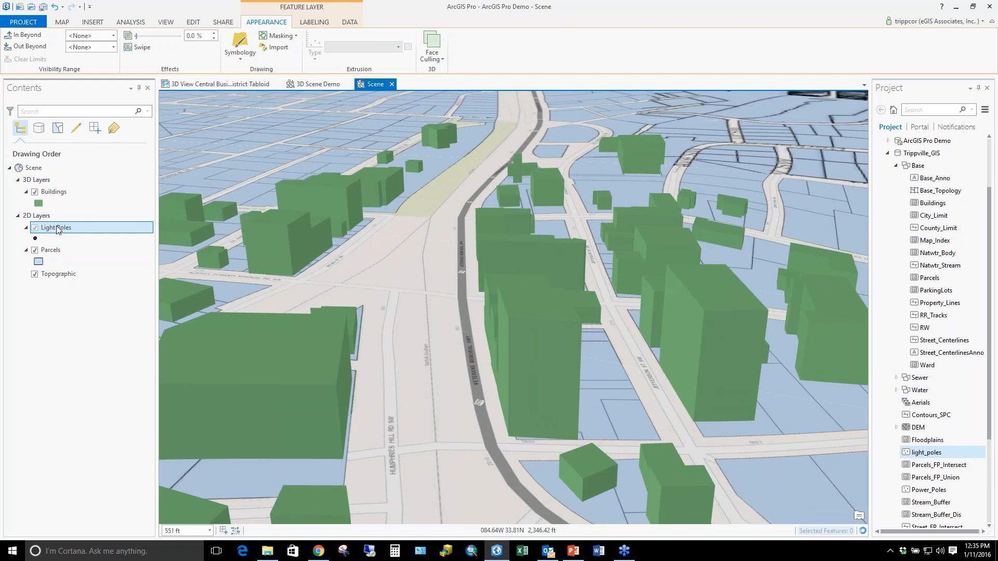
left_click(58, 229)
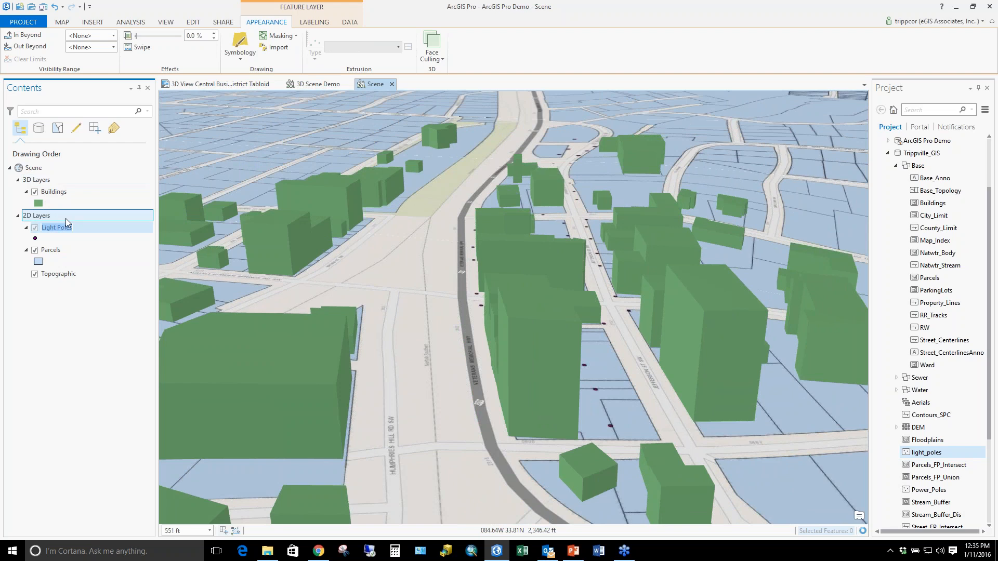
left_click(52, 231)
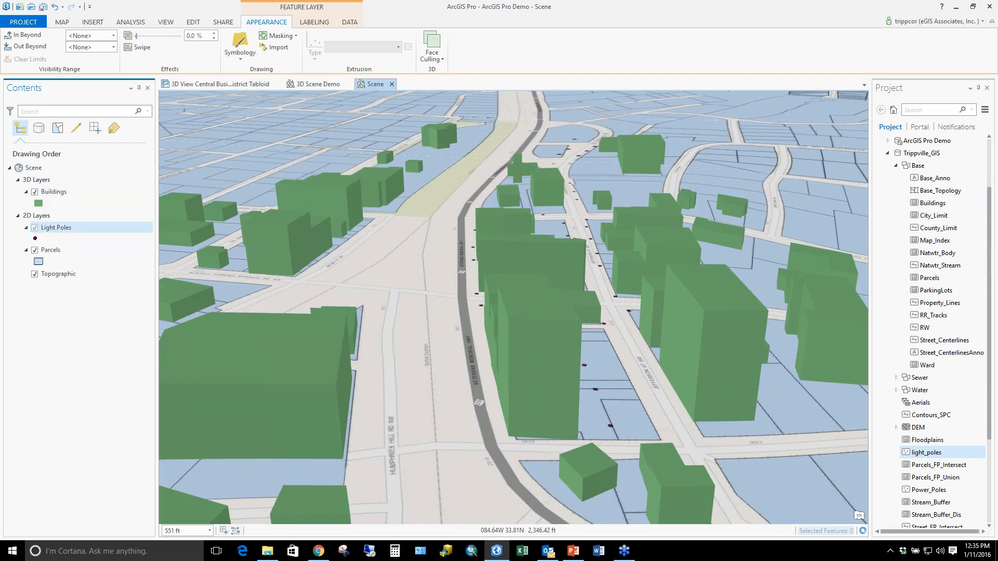
left_click_drag(52, 227, 47, 200)
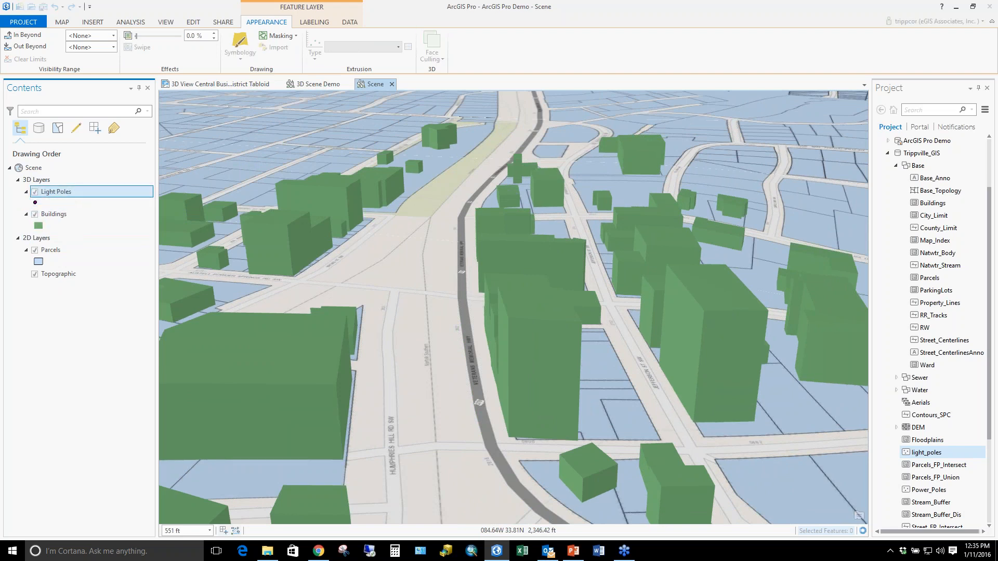
Extrude the Light Poles layer by Base Height with a value of 25.
left_click(75, 194)
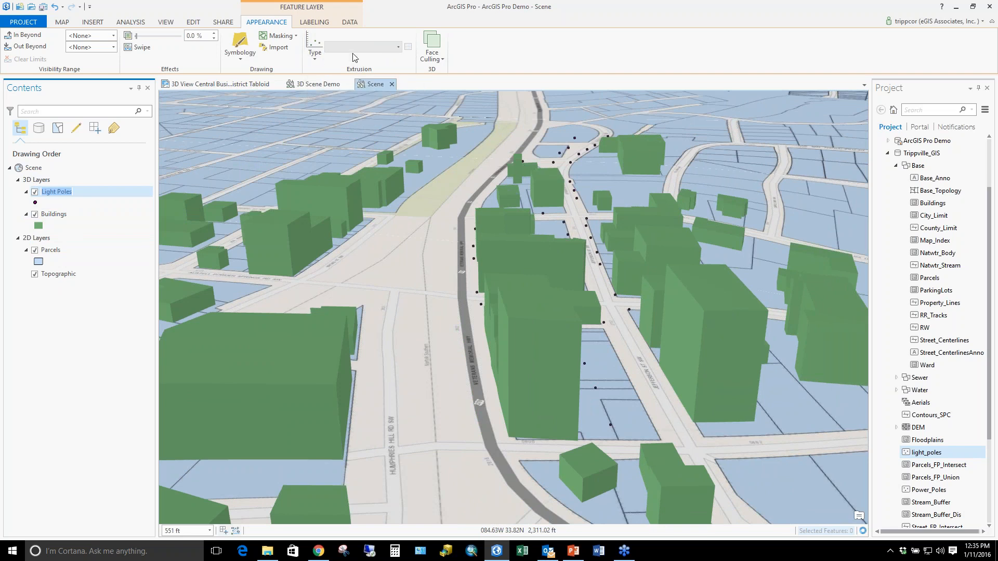
left_click(317, 55)
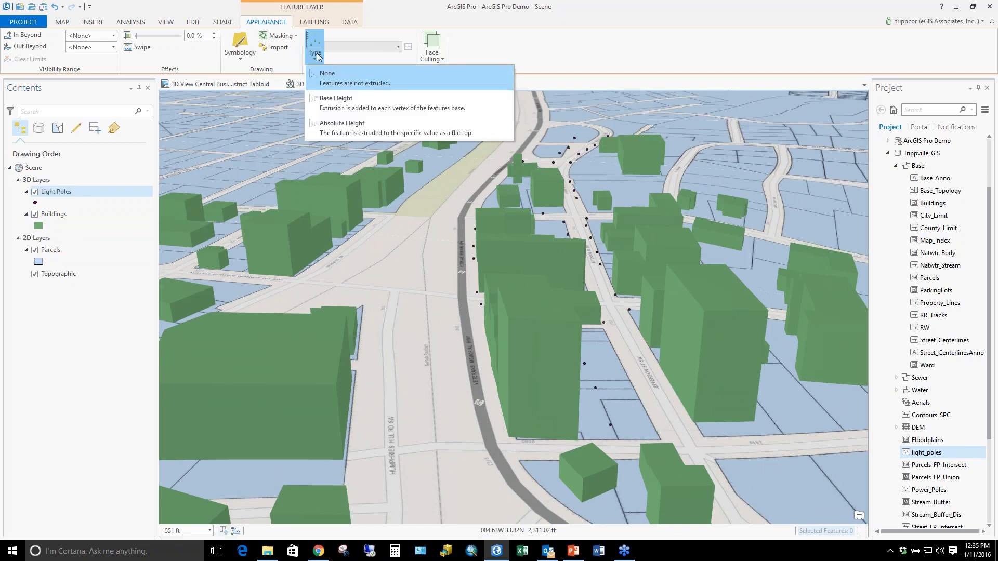
left_click(333, 98)
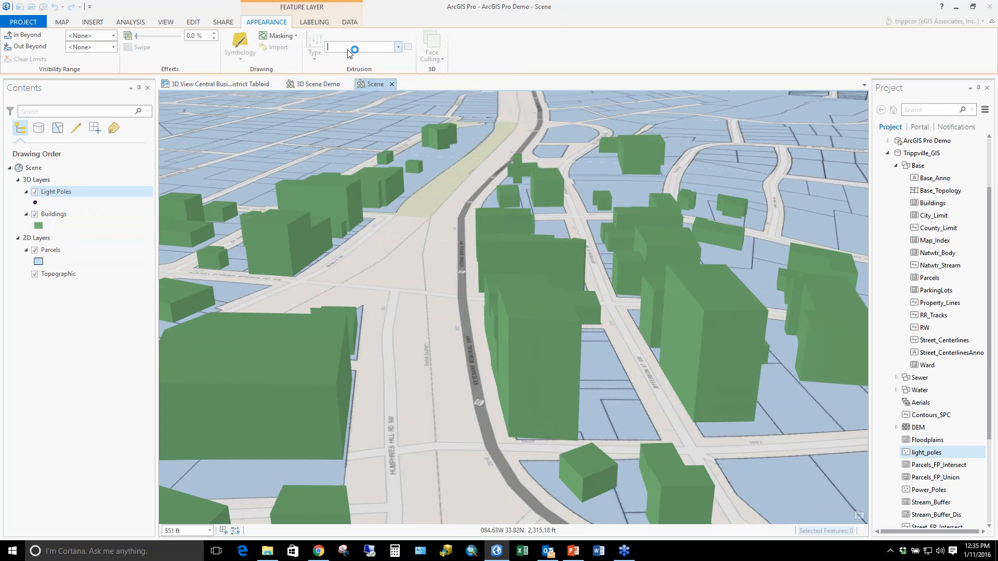
type("25")
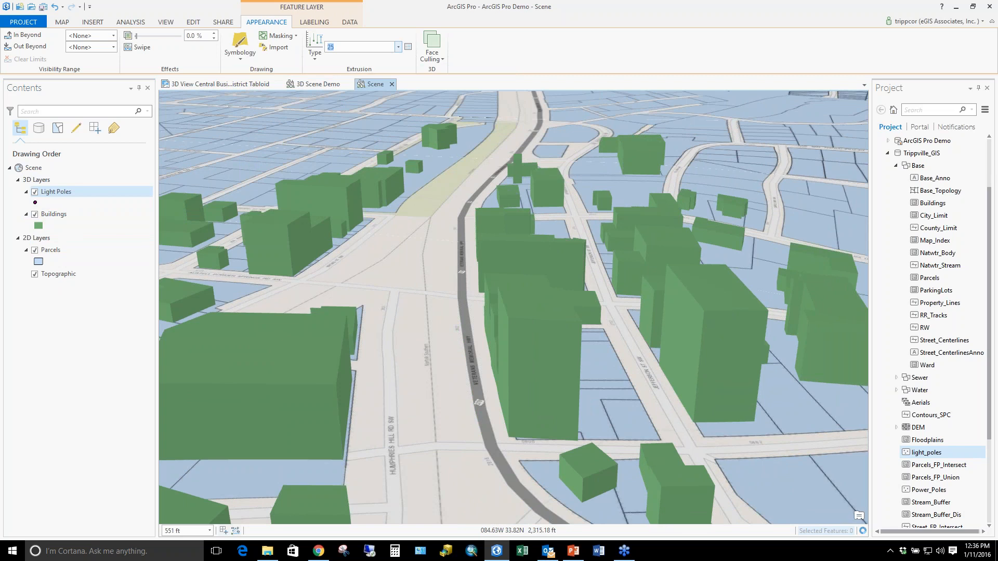
key("Return")
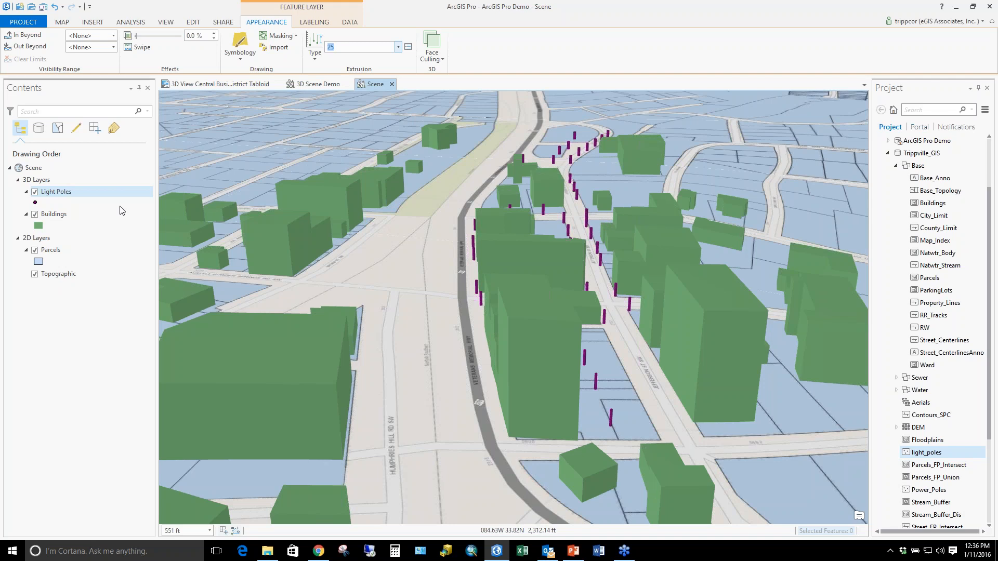
Change the Light Poles point symbol to red with a size of 10 pt and apply the changes.
left_click(35, 204)
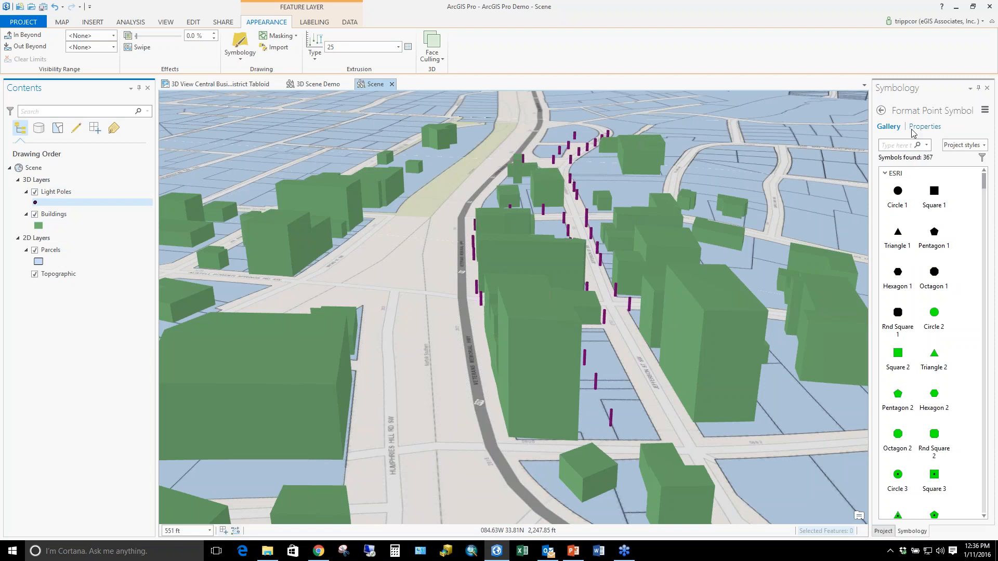
left_click(919, 130)
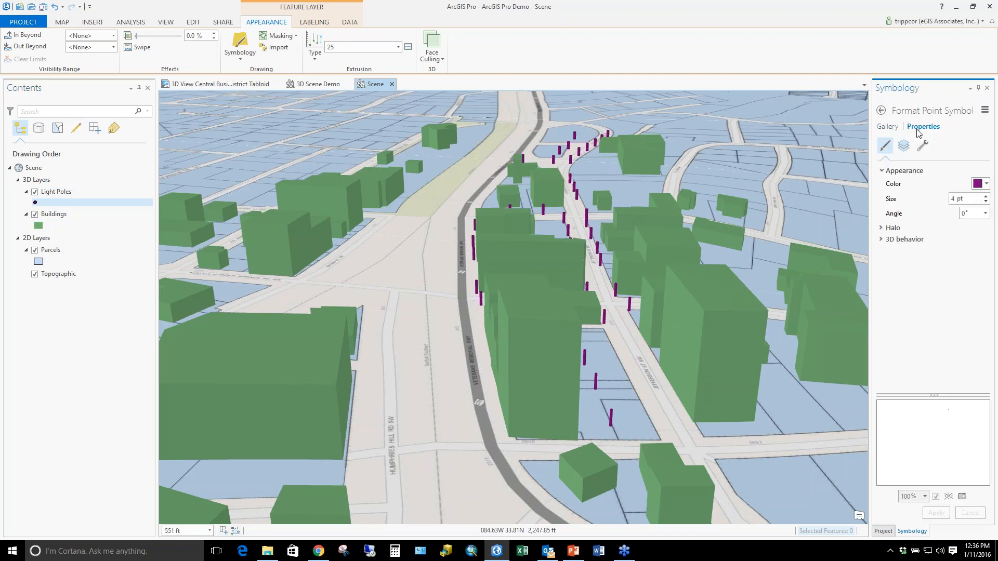
left_click(986, 185)
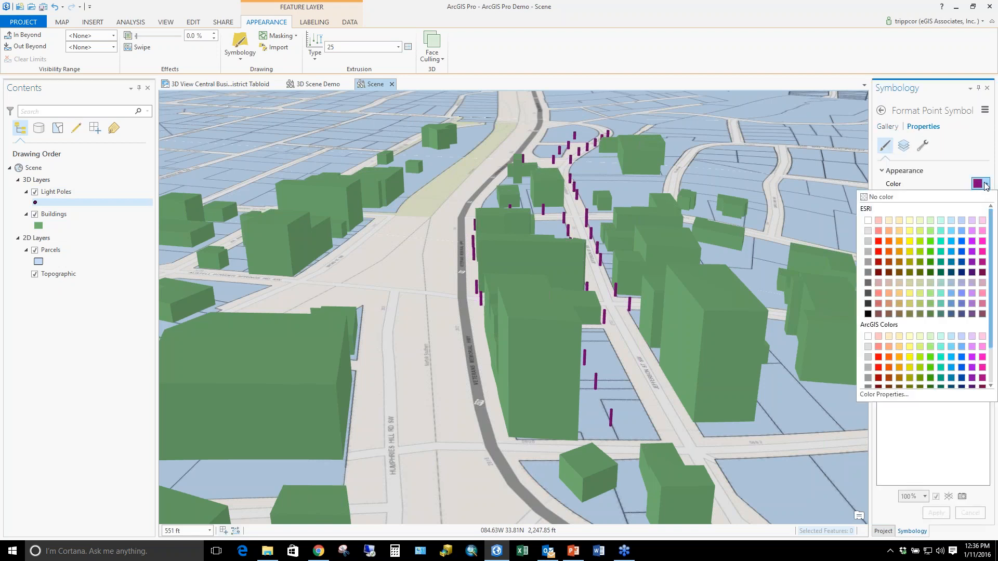
left_click(877, 251)
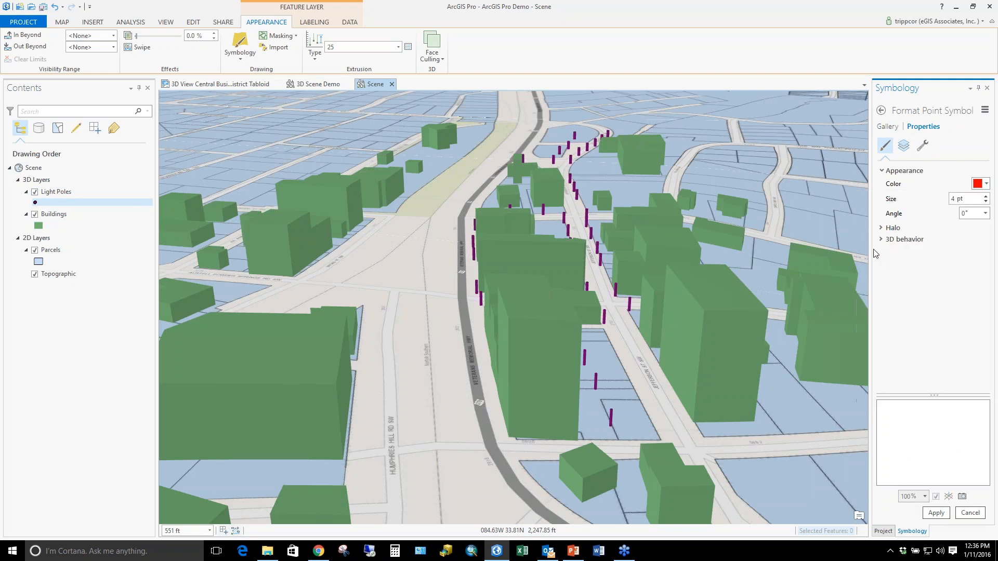
left_click(936, 513)
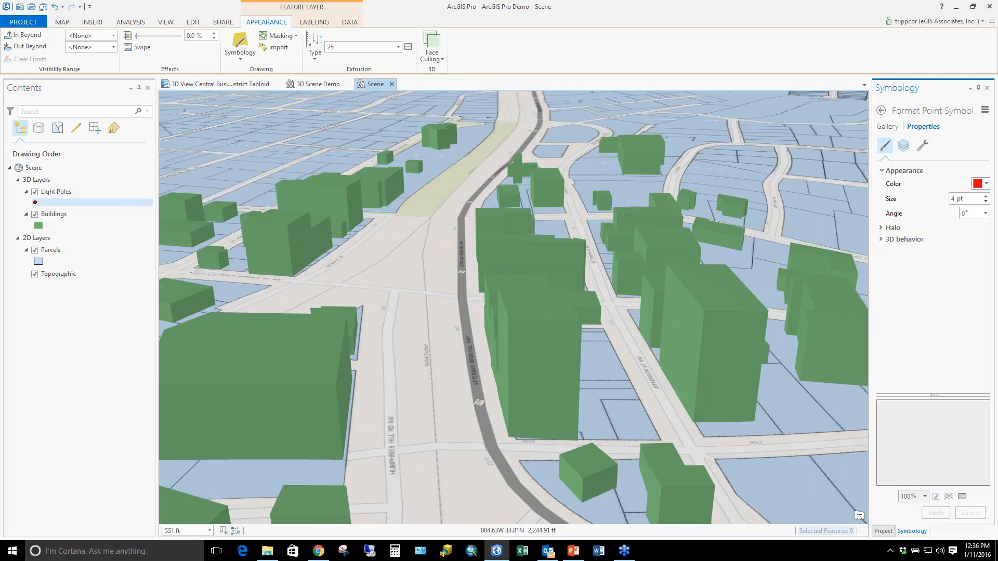
left_click(987, 197)
left_click(936, 513)
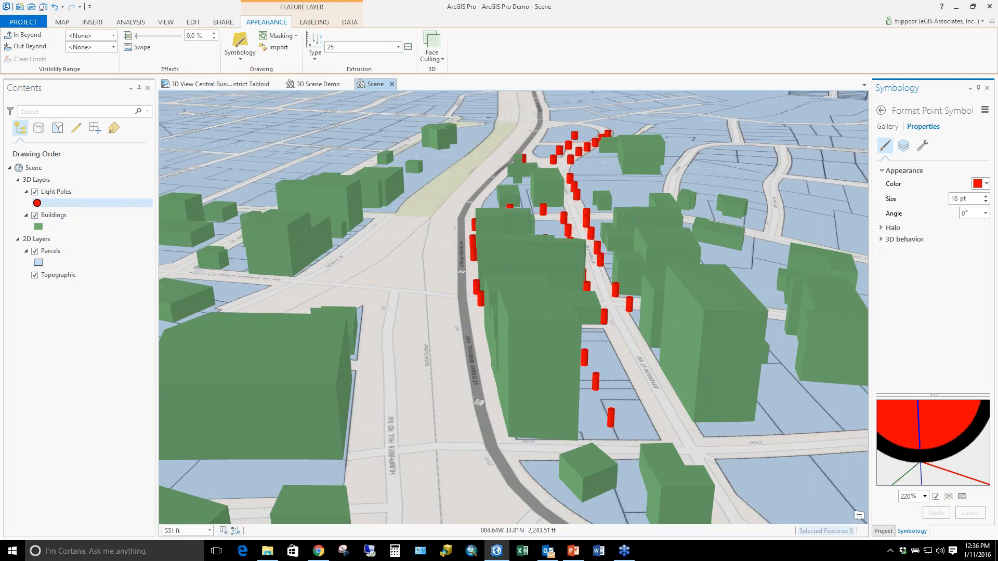
Reduce the Light Poles point symbol size to 4 pt and apply the change.
left_click(985, 202)
left_click(986, 202)
left_click(986, 202)
left_click(986, 201)
left_click(986, 202)
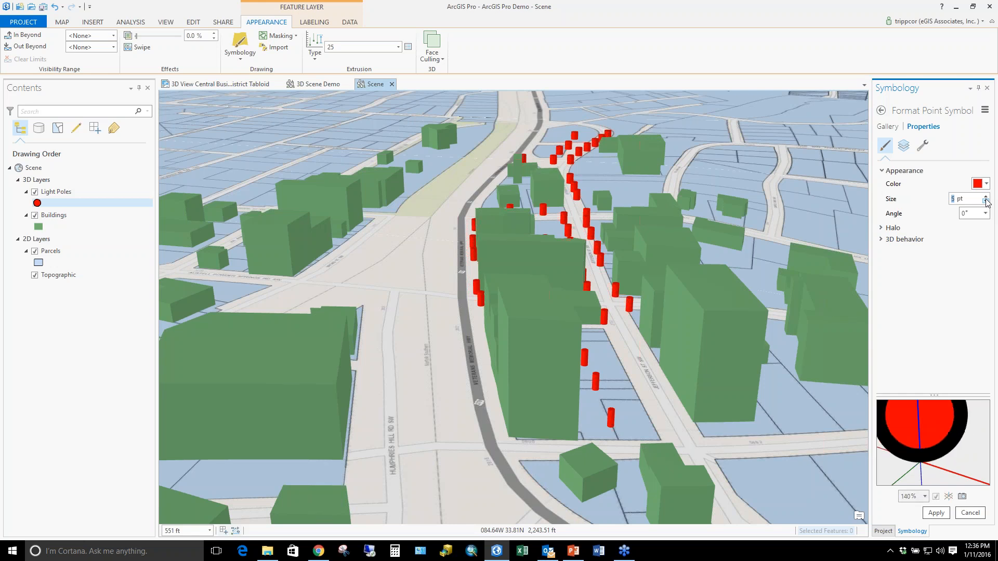
left_click(986, 203)
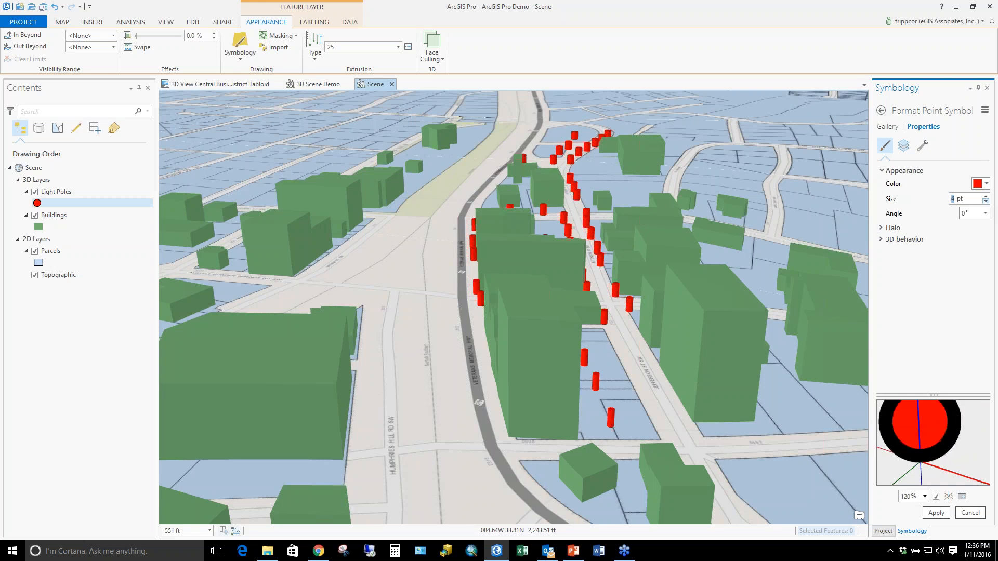
left_click(936, 513)
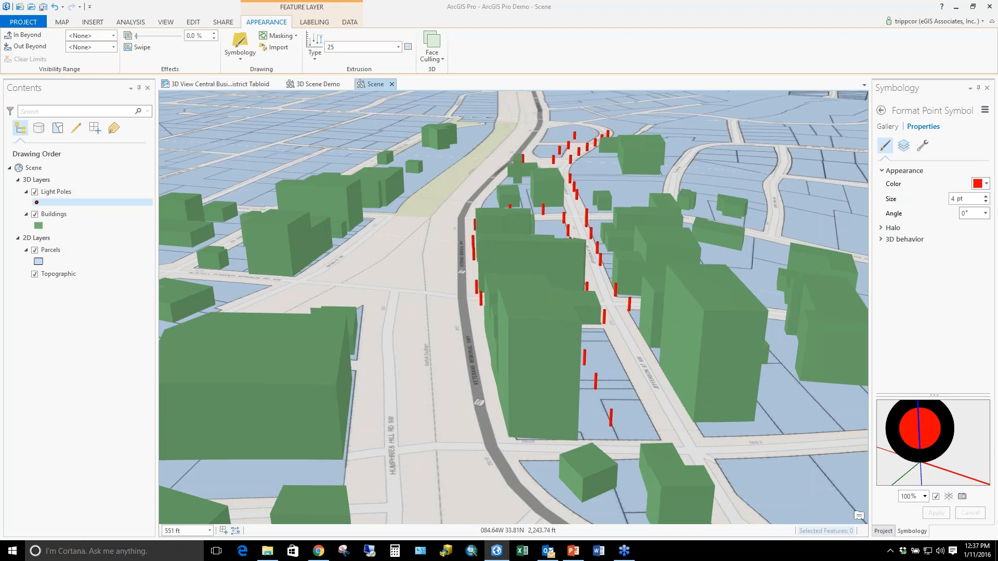
Switch to PowerPoint and present the "Other methods" slide as a full-screen slide show.
left_click(573, 551)
left_click(69, 450)
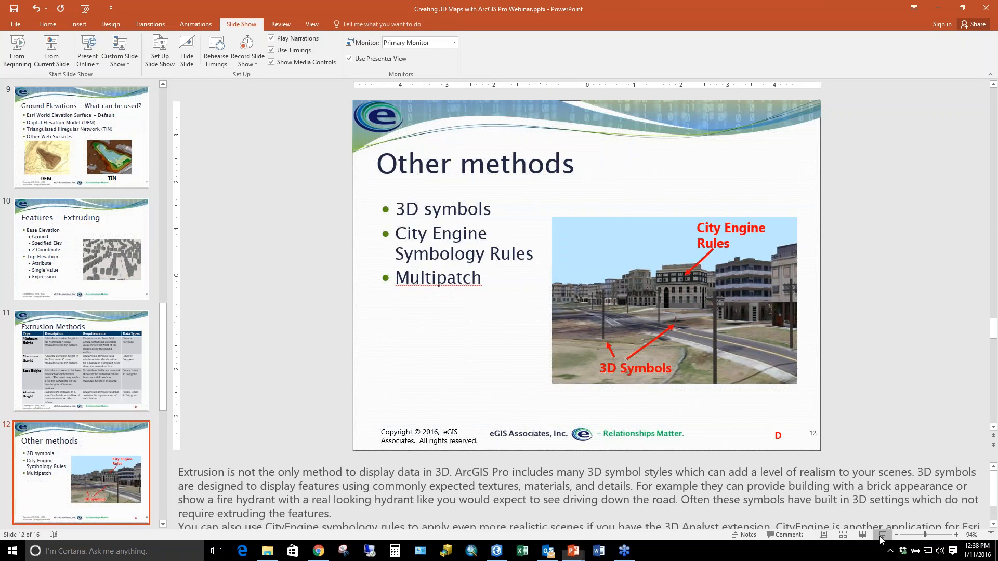
left_click(882, 535)
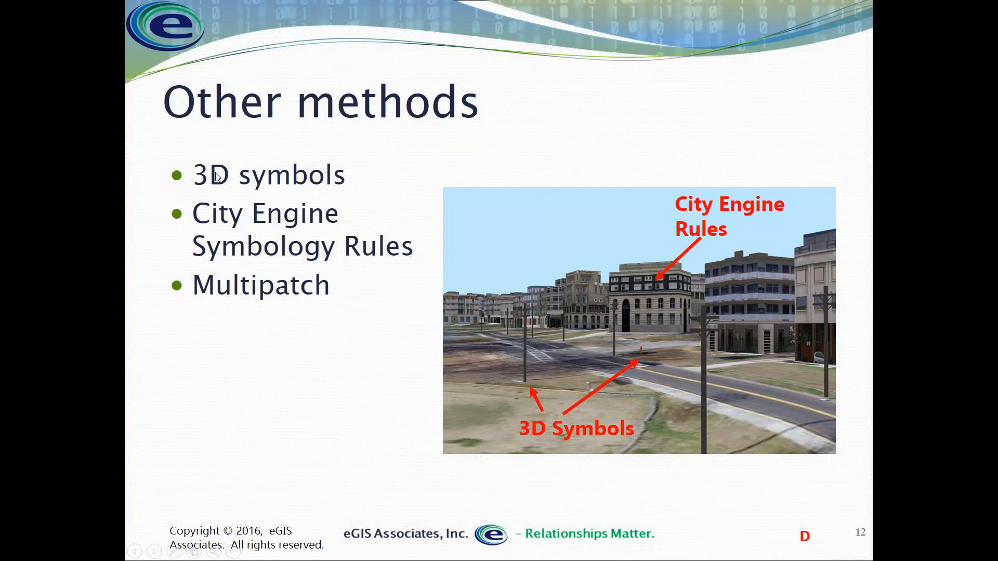
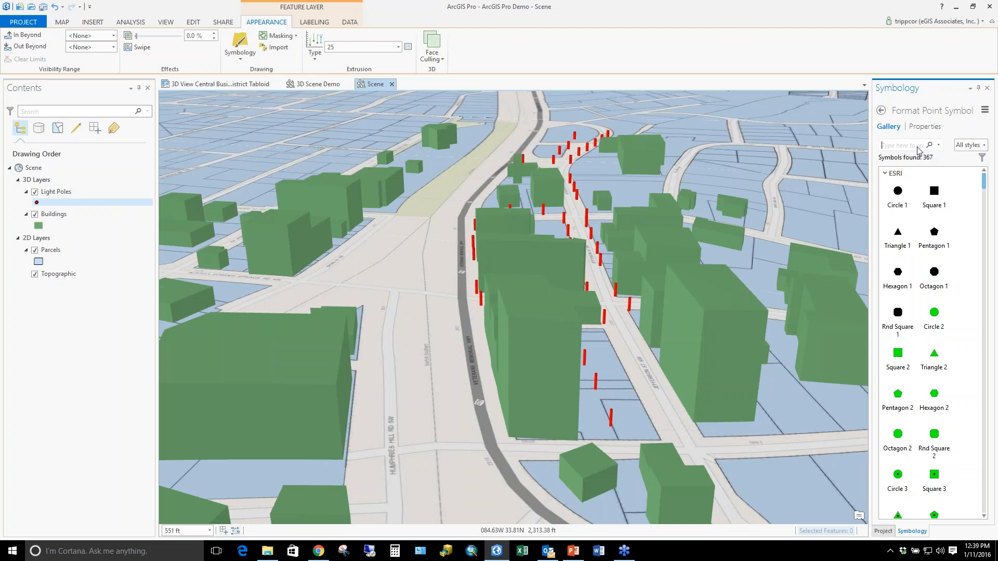
Search the point symbol gallery for "Light" and apply the Street Light 6 symbol to the Light Poles layer.
type("Light")
key("Return")
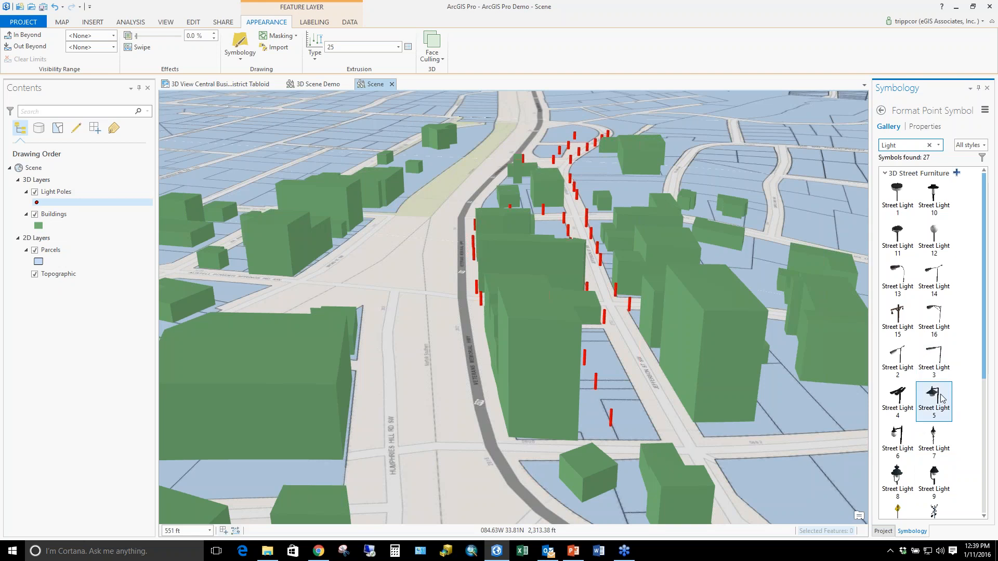
scroll(962, 452, "down", 1)
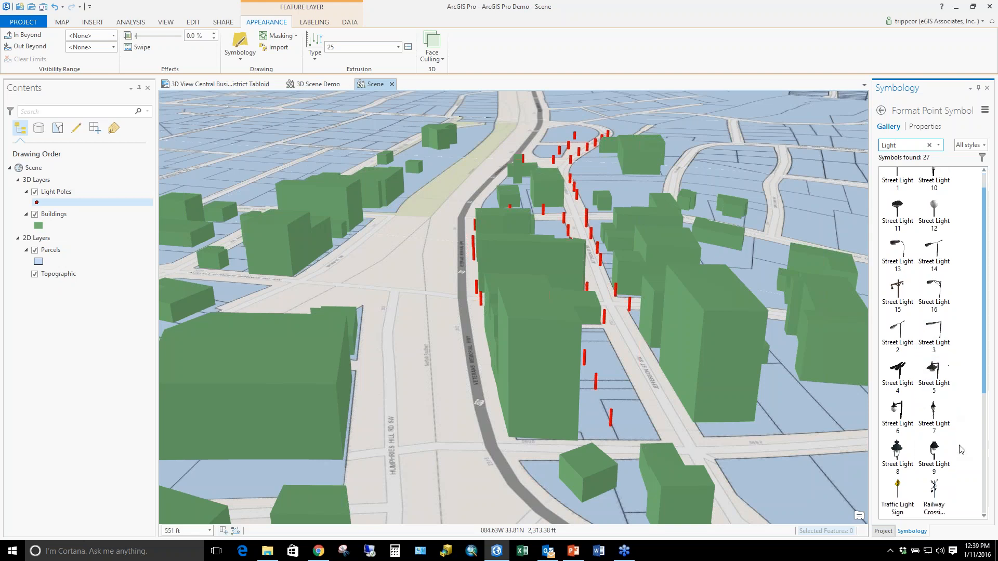
left_click(897, 416)
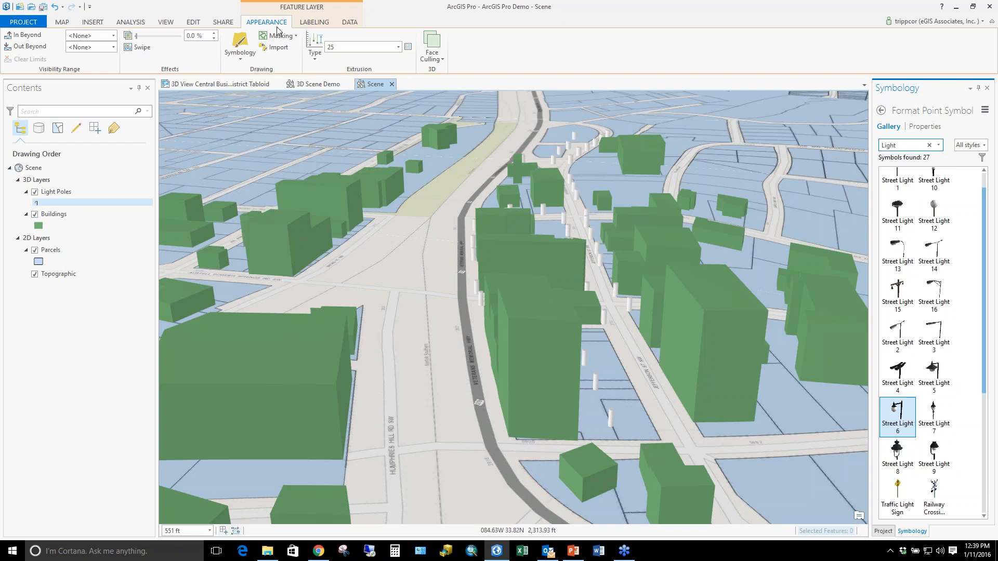
Set the Light Poles extrusion type to None.
left_click(319, 57)
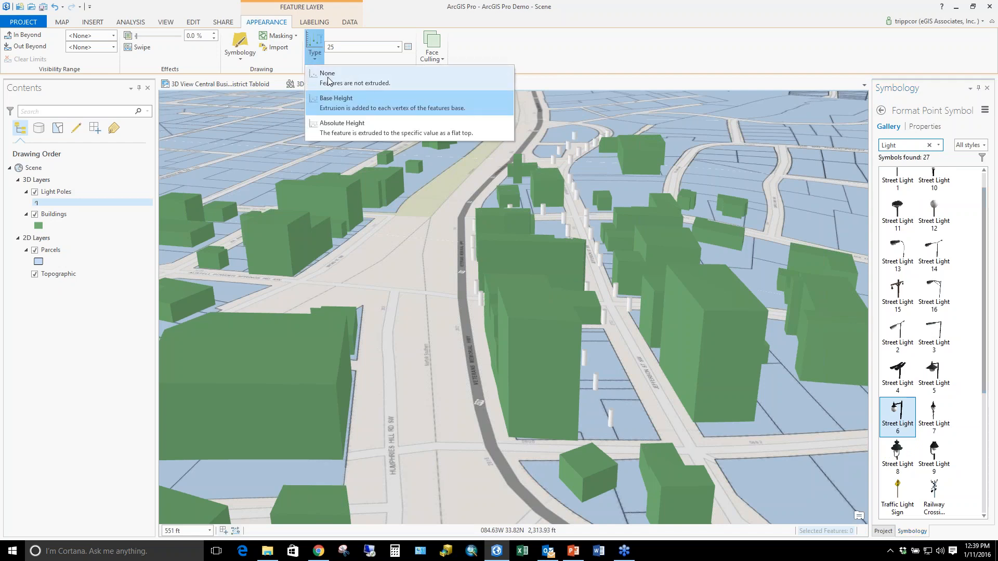
left_click(328, 78)
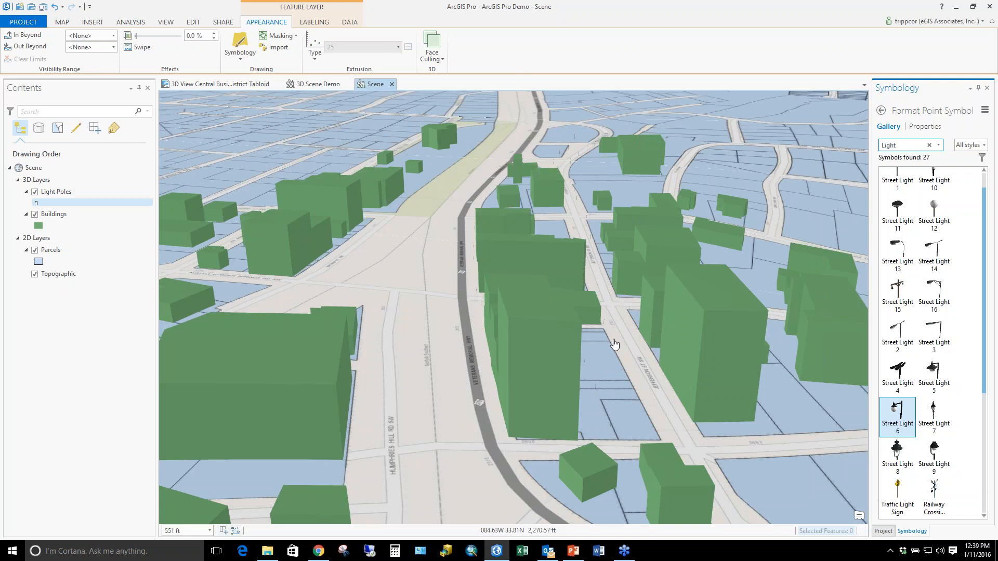
scroll(613, 343, "up", 6)
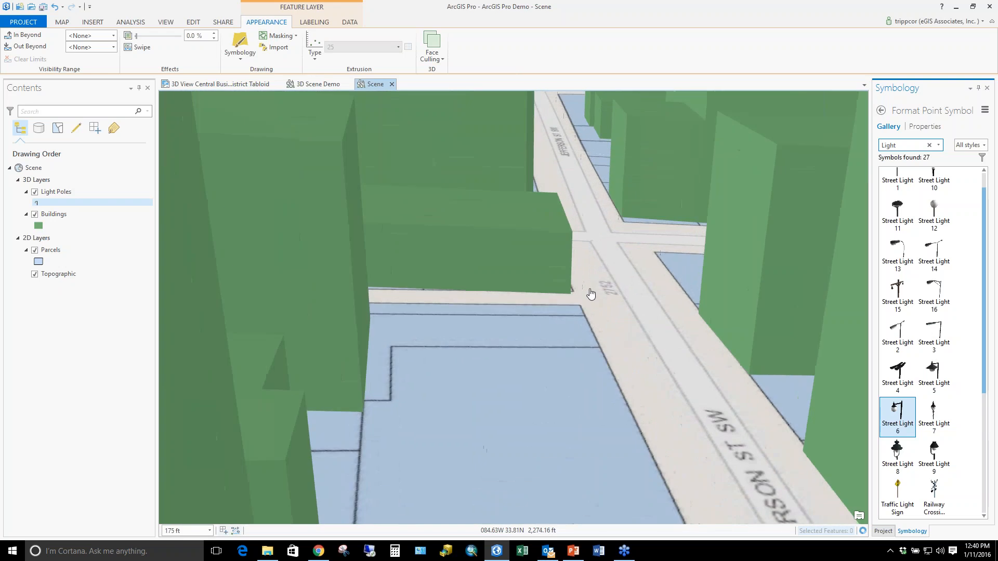
Increase the street light symbol size to 11 pt in the symbol properties and apply the change.
left_click(919, 127)
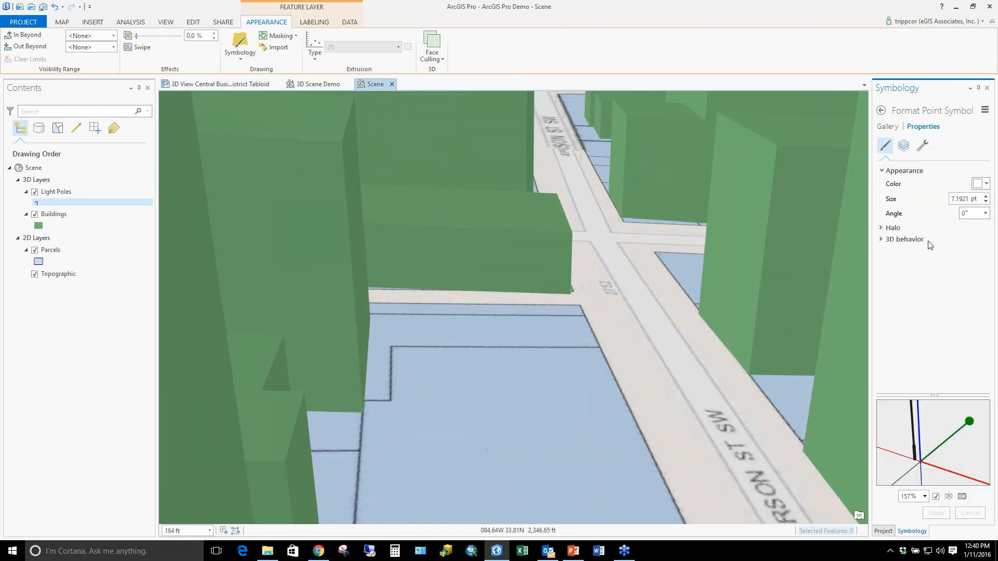
left_click(985, 197)
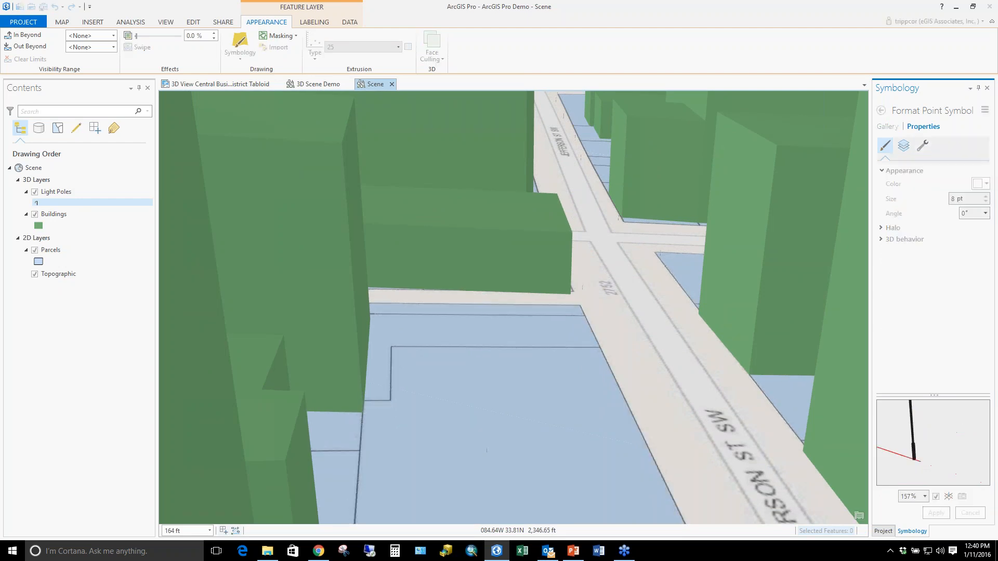
left_click(985, 196)
left_click(985, 197)
left_click(985, 196)
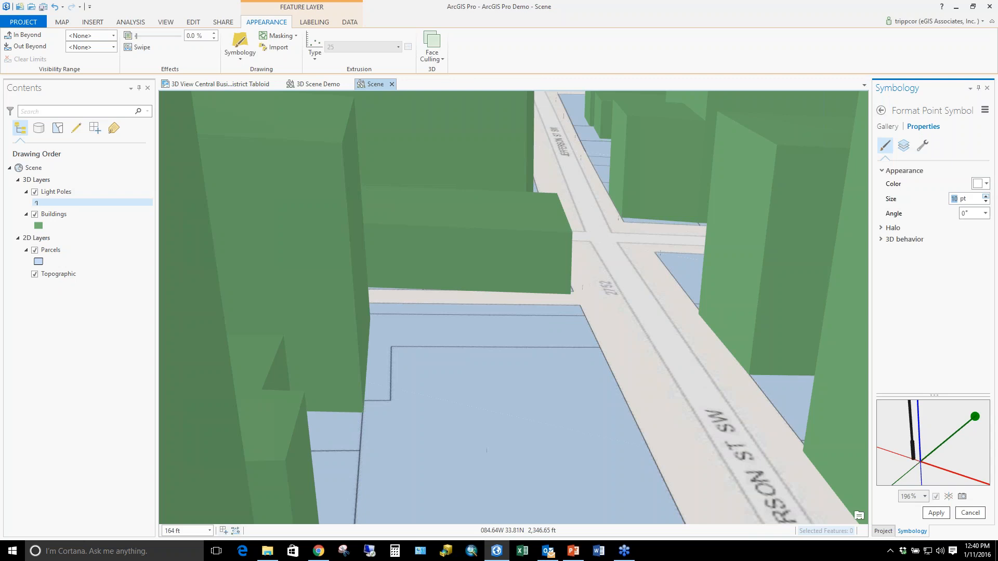
left_click(937, 513)
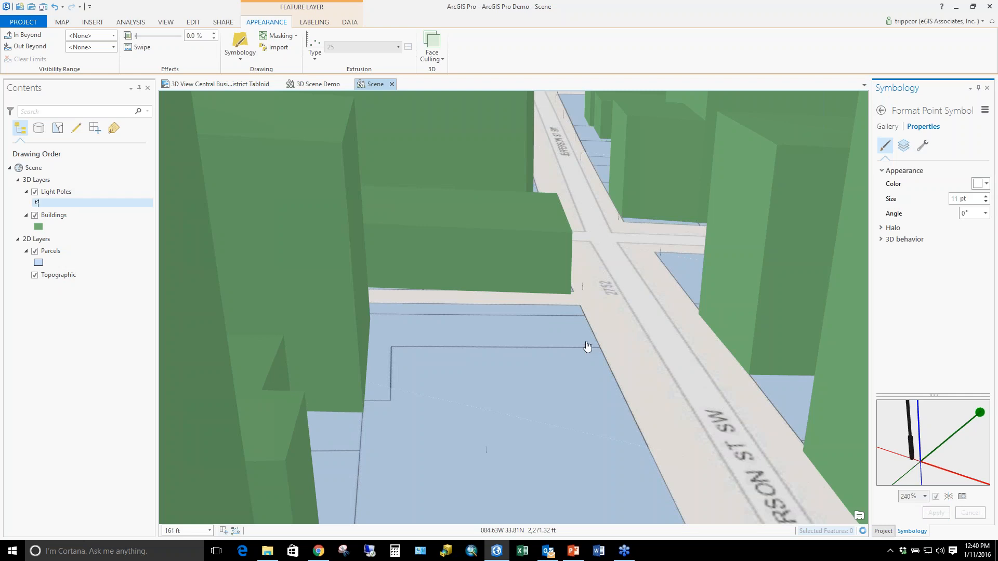
scroll(587, 346, "down", 6)
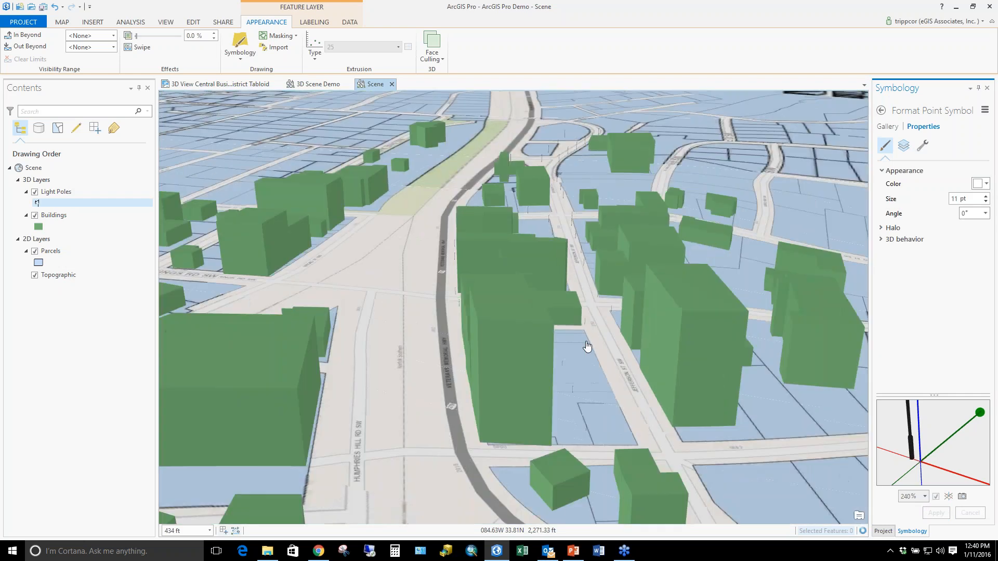
scroll(587, 346, "down", 3)
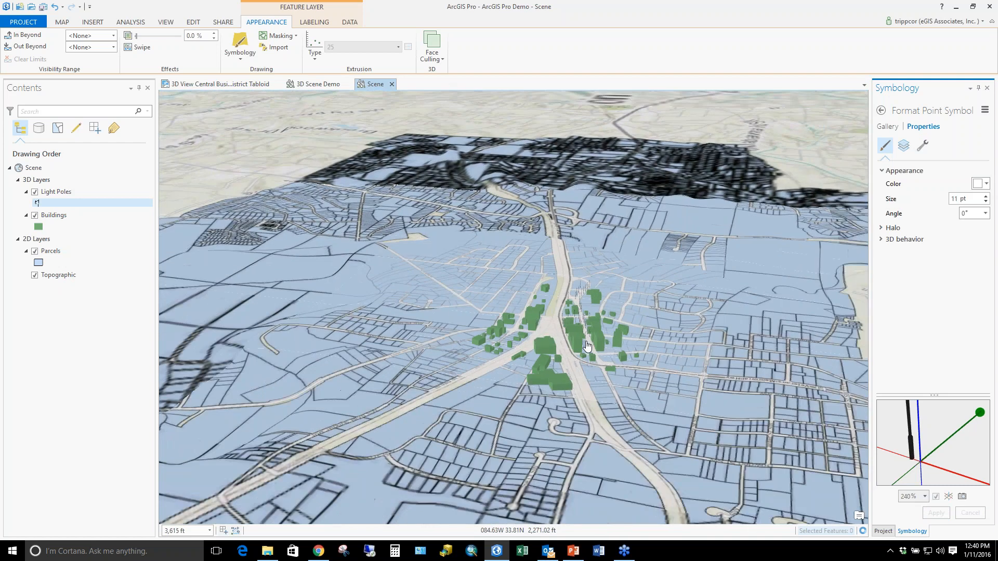
scroll(588, 346, "up", 5)
scroll(588, 346, "up", 5)
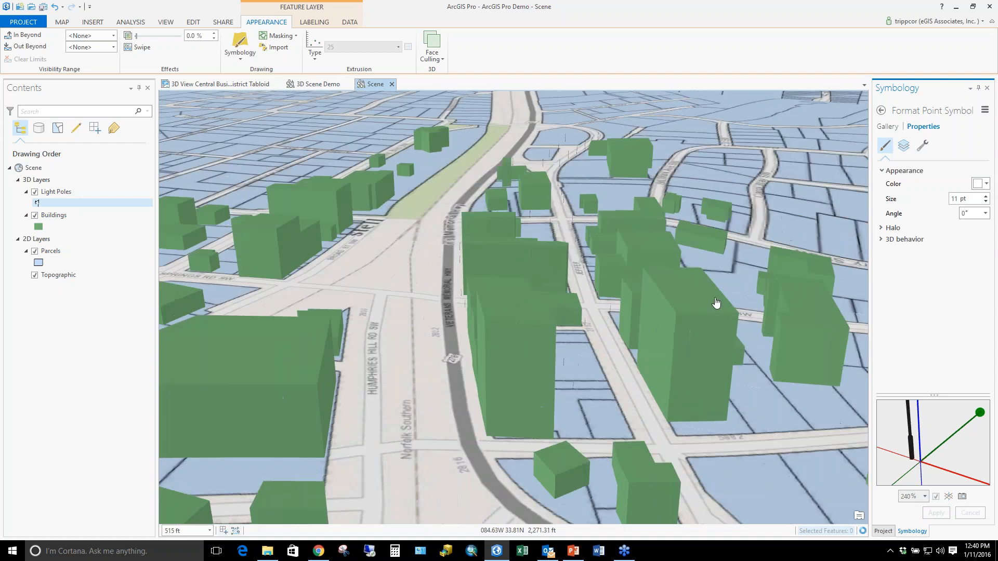
left_click(889, 240)
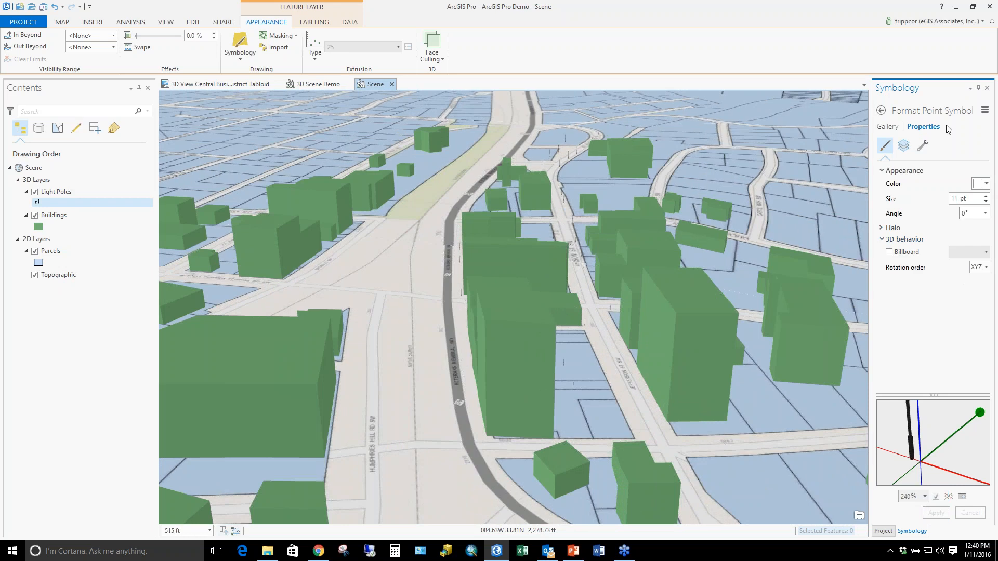
left_click(922, 147)
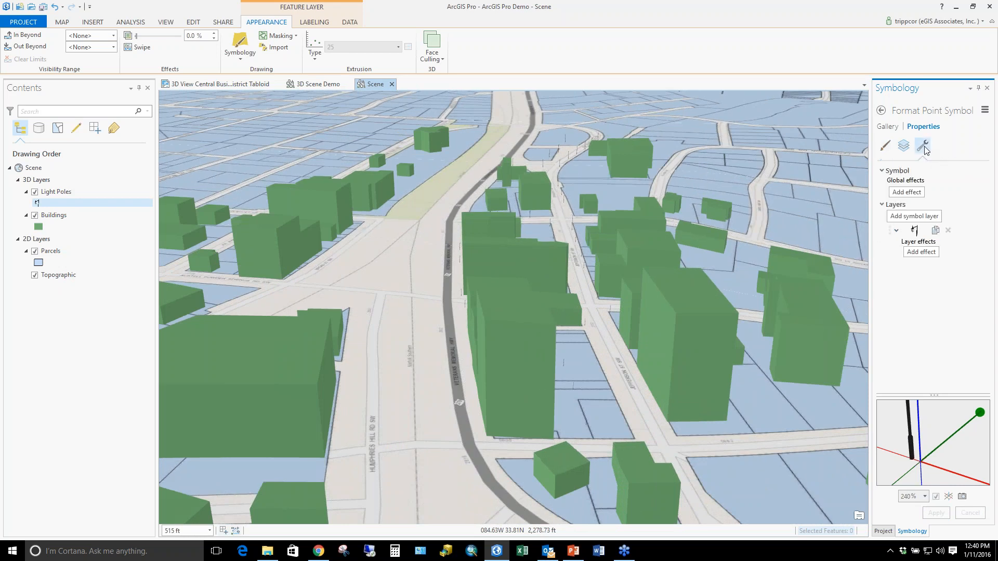
Set the height of the street light's 3D model marker to 15 pt and apply the change.
left_click(903, 146)
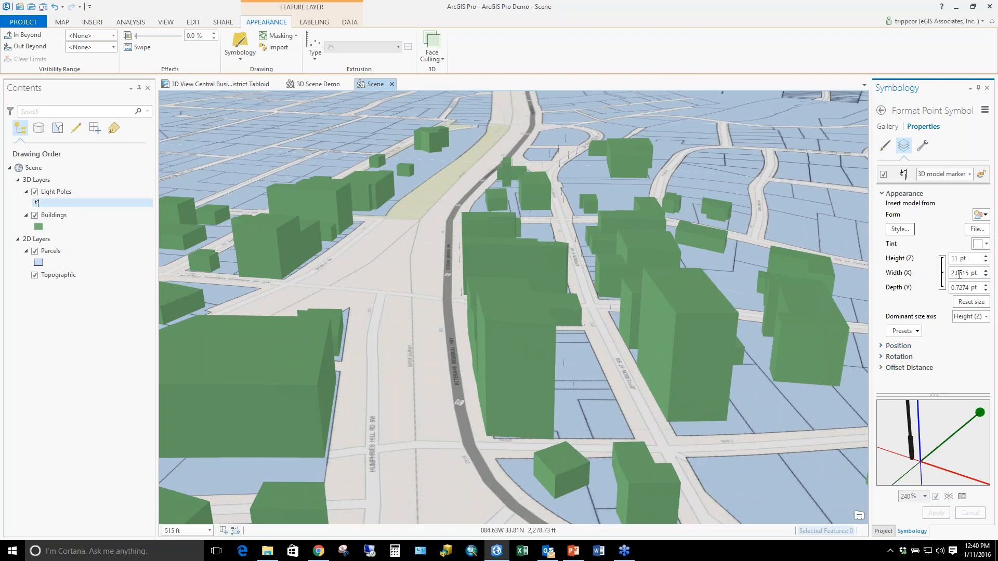
left_click(966, 260)
left_click(985, 256)
left_click(986, 256)
left_click(985, 256)
left_click(986, 255)
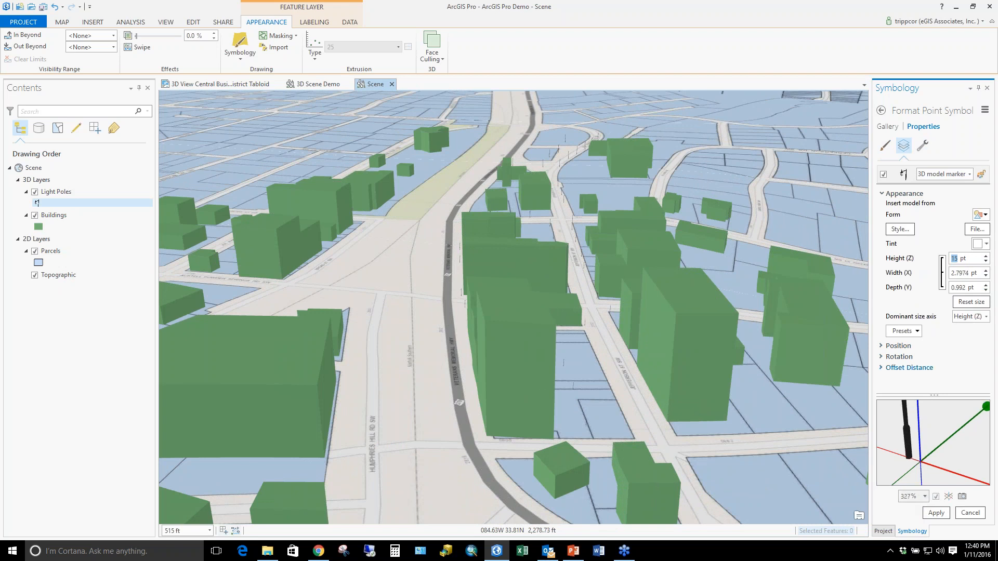
left_click(936, 513)
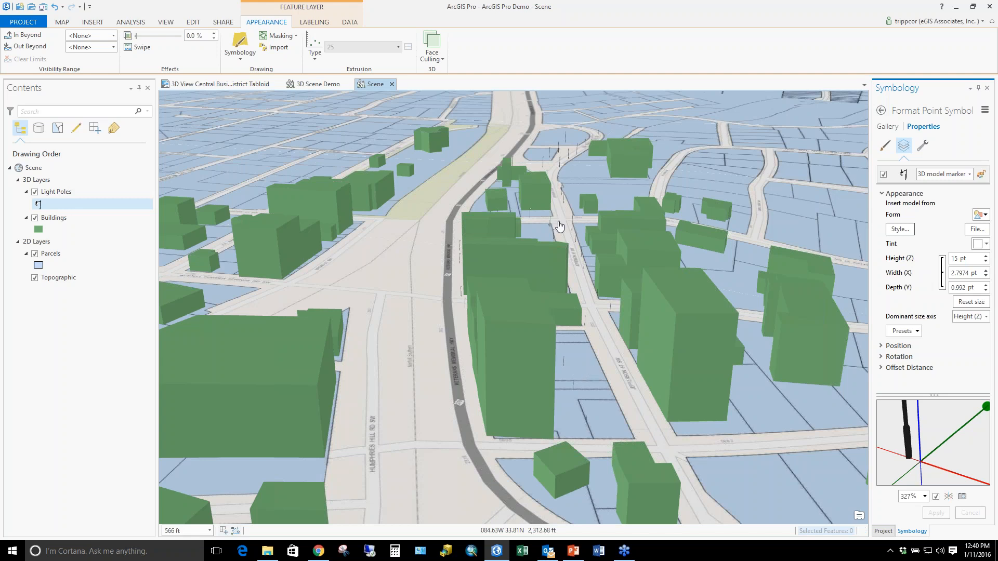
Enable displaying 3D symbols in real-world units in the Light Poles layer properties.
right_click(62, 191)
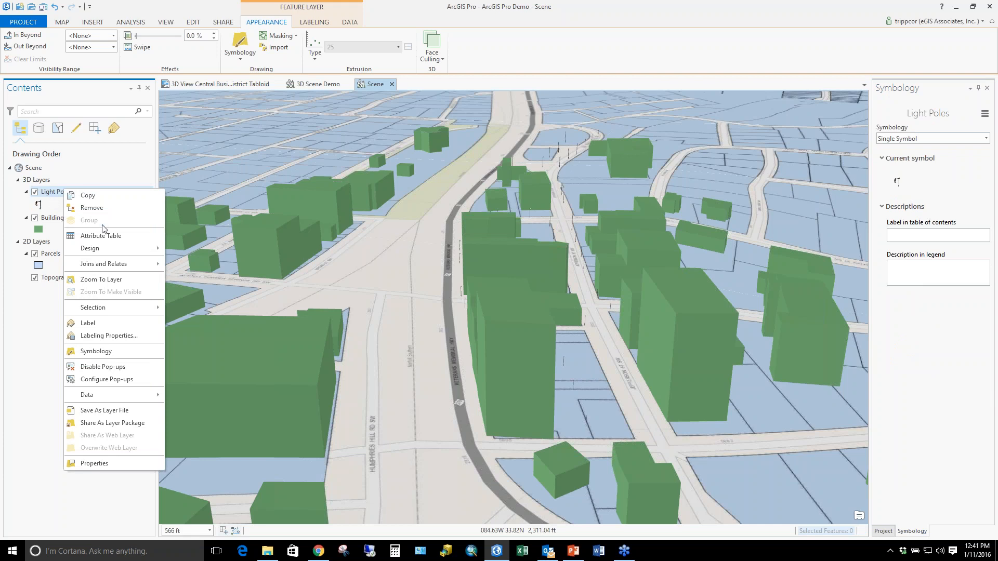
left_click(116, 464)
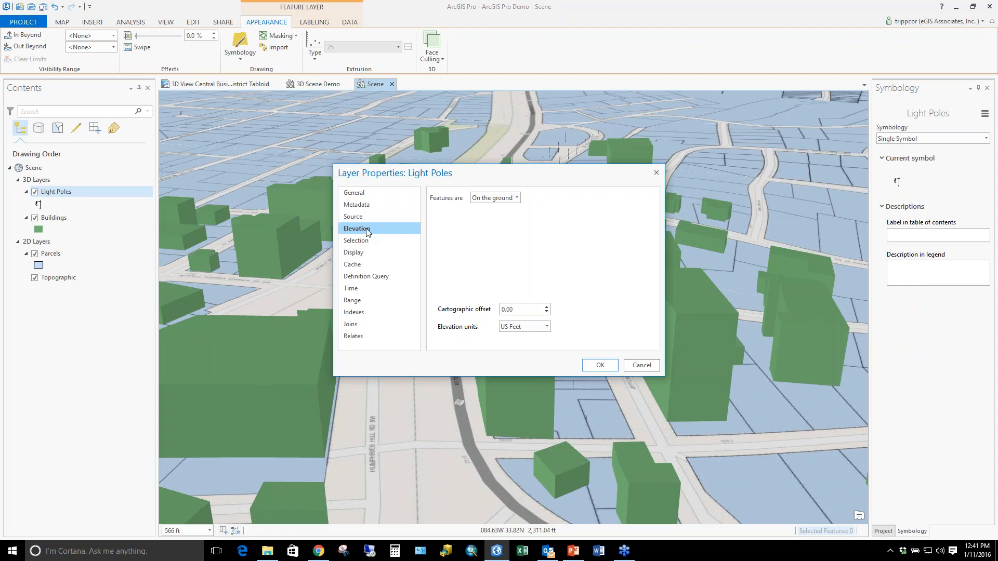
left_click(353, 252)
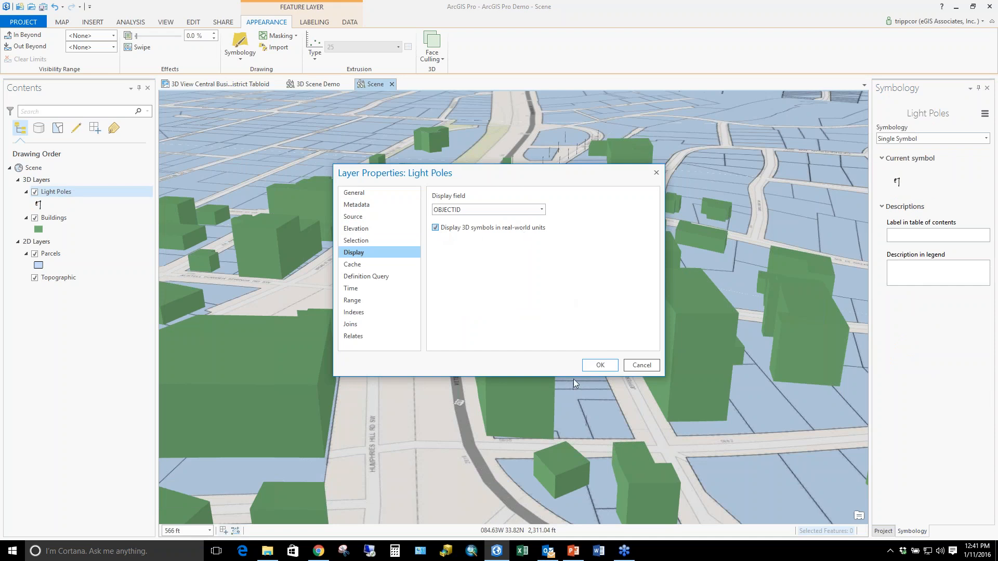
left_click(600, 365)
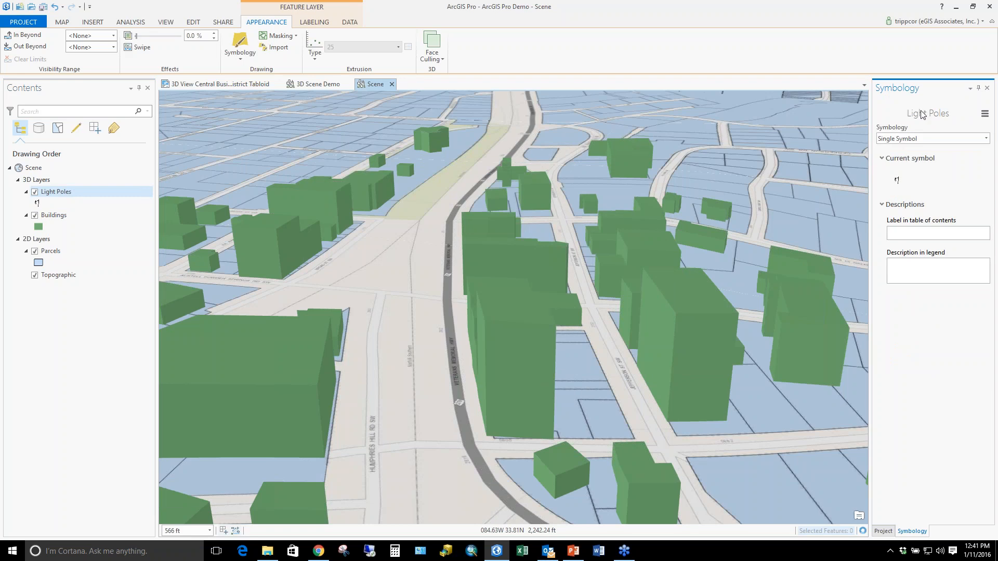
Set the height of the Light Poles 3D model marker to 25 ft.
left_click(897, 180)
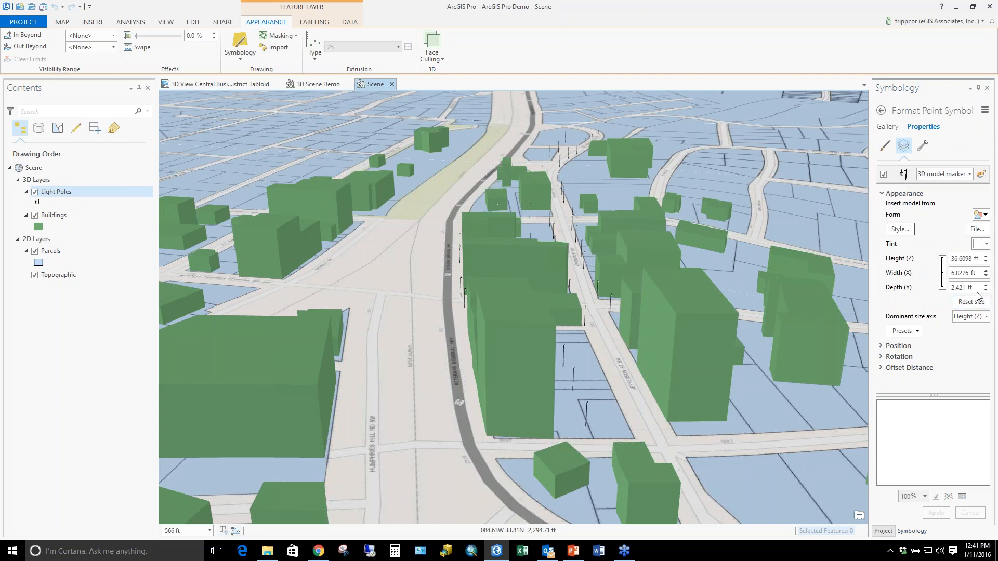
left_click(976, 290)
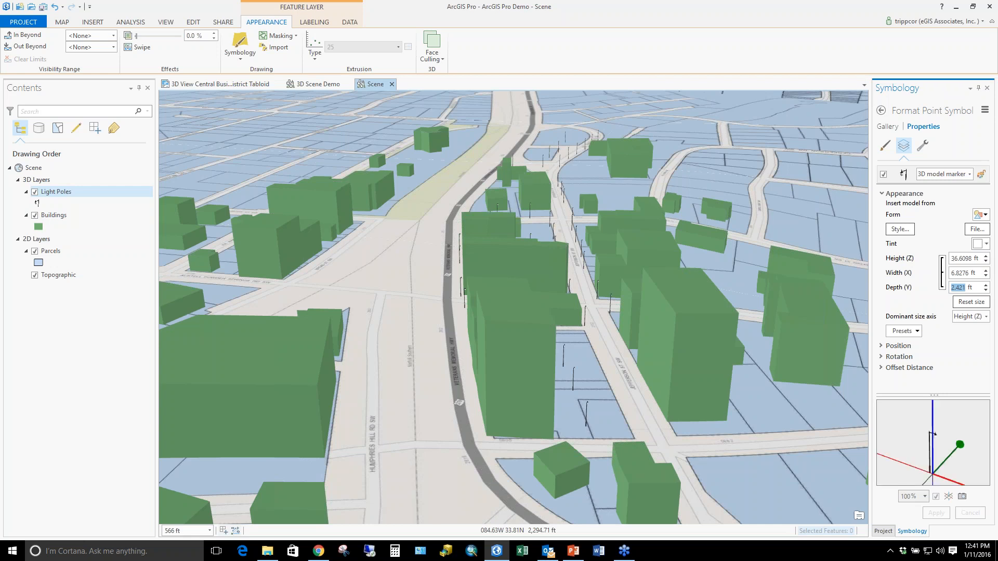
left_click(974, 259)
type("25")
key("Return")
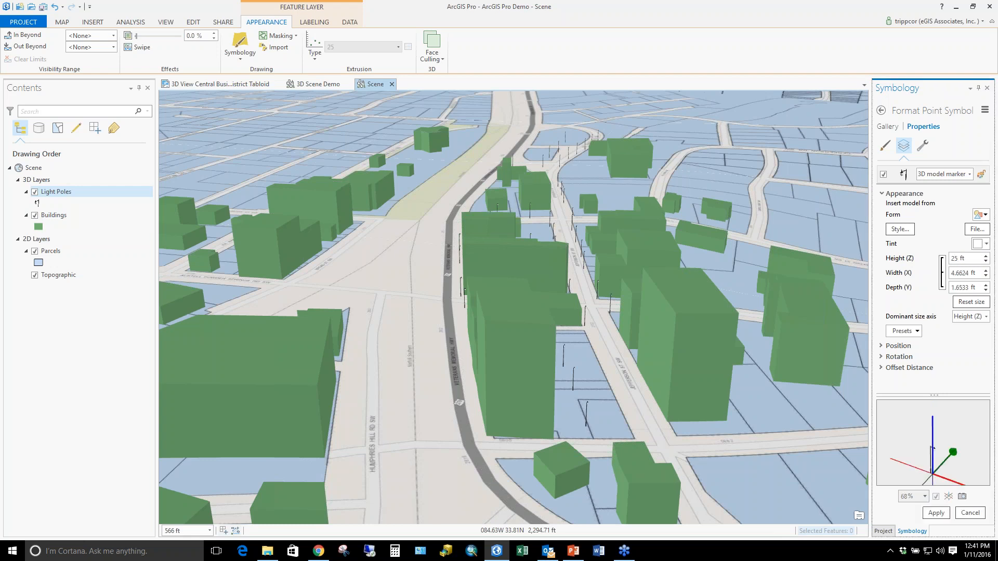
Examine the street light models among the buildings along Jefferson St SW from close up and street level.
scroll(517, 397, "up", 10)
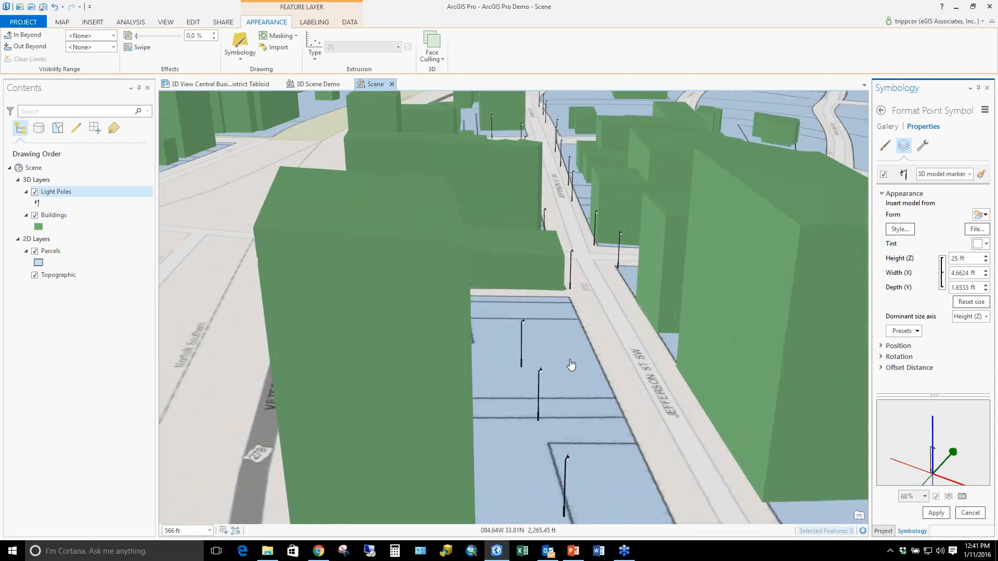
scroll(560, 356, "down", 5)
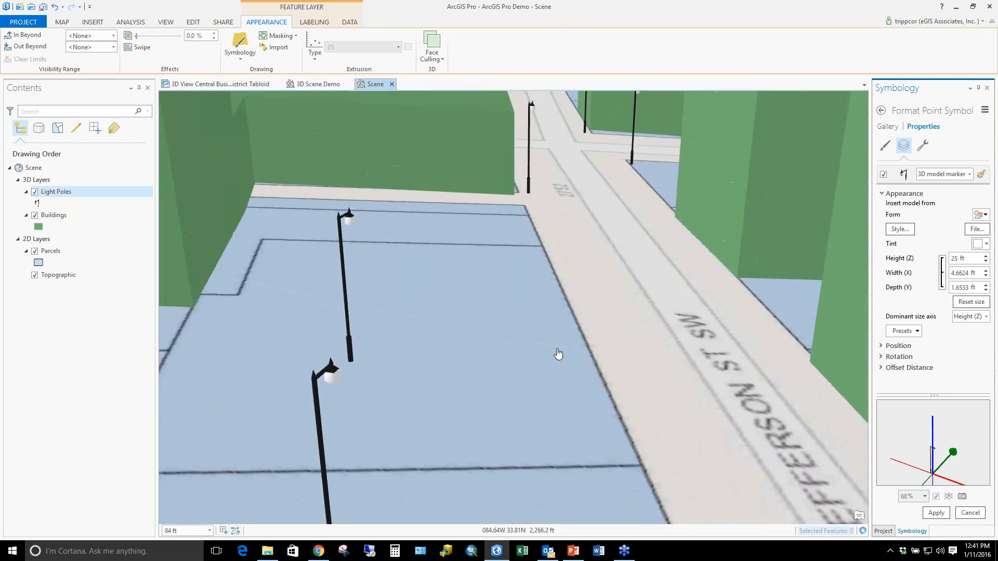
scroll(554, 352, "up", 5)
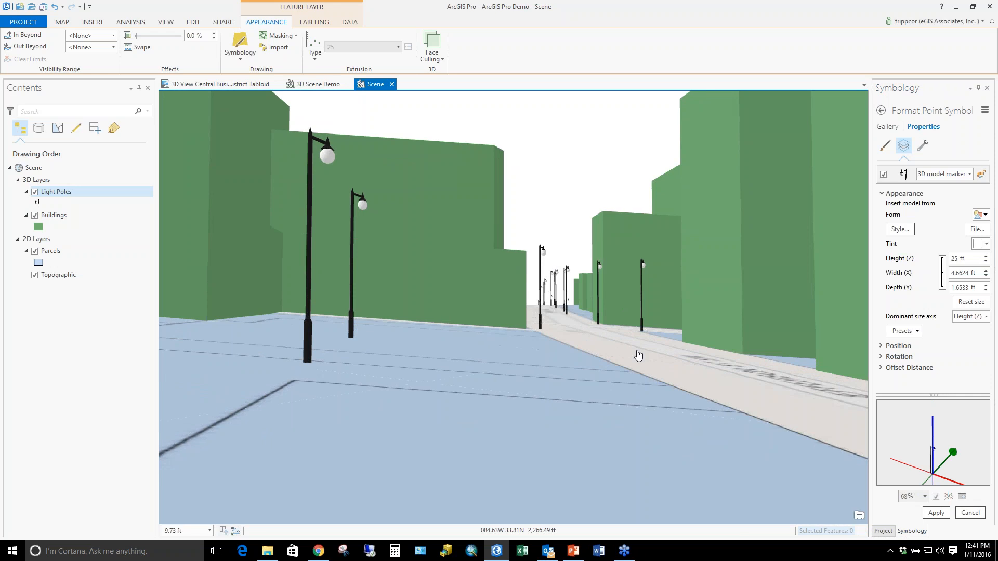
scroll(639, 355, "down", 4)
scroll(638, 356, "down", 3)
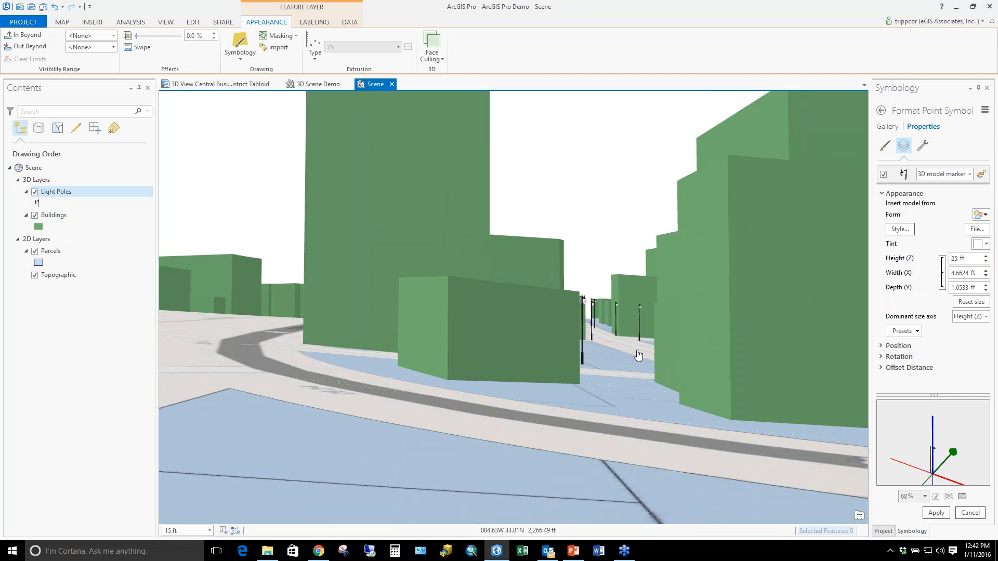
Select the Buildings layer and apply the pending symbol formatting of the Light Poles.
middle_click_drag(619, 335, 440, 429)
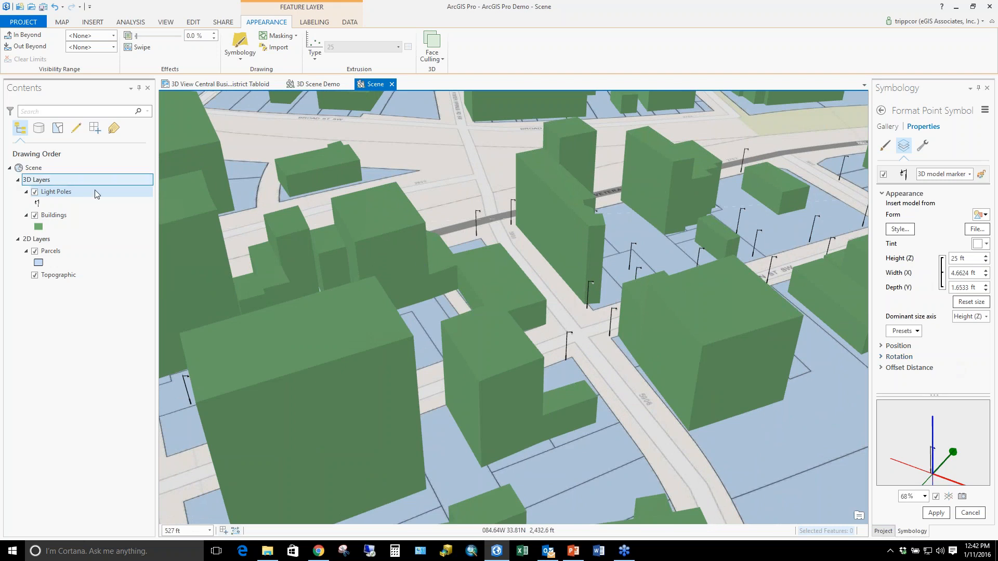
left_click(54, 214)
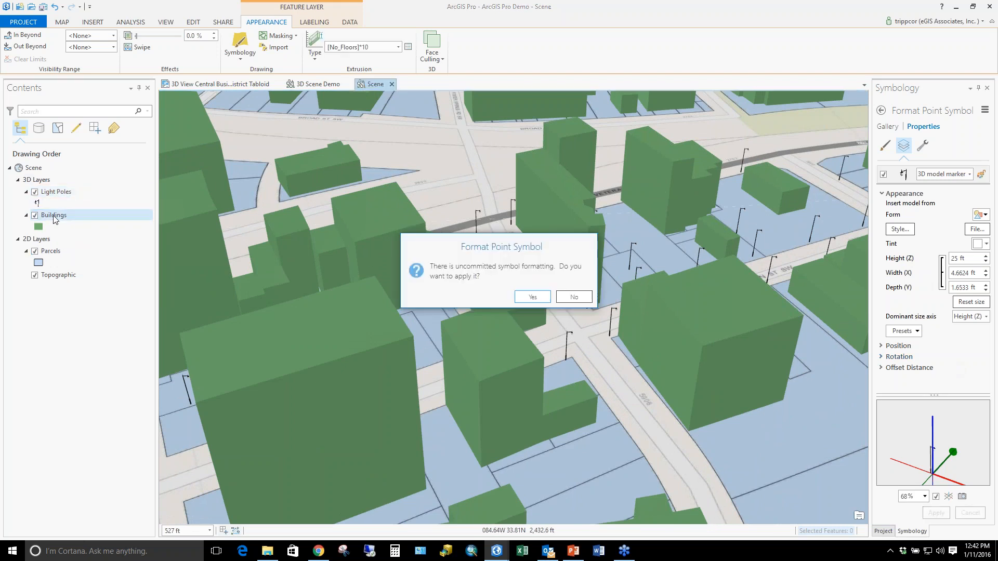
left_click(536, 296)
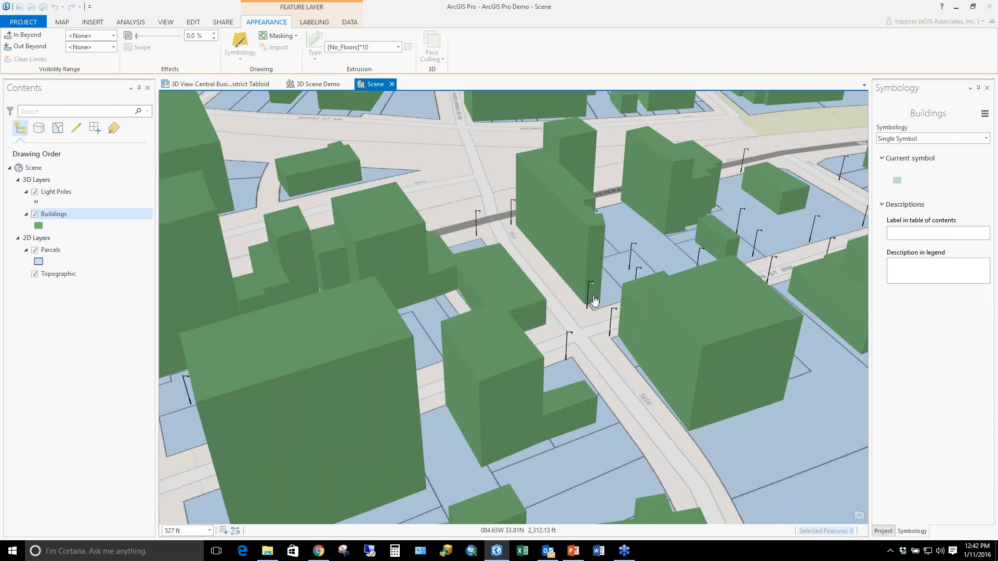
Search the polygon symbol gallery for "Building" and assign the International Building procedural symbol to the Buildings layer.
left_click(39, 226)
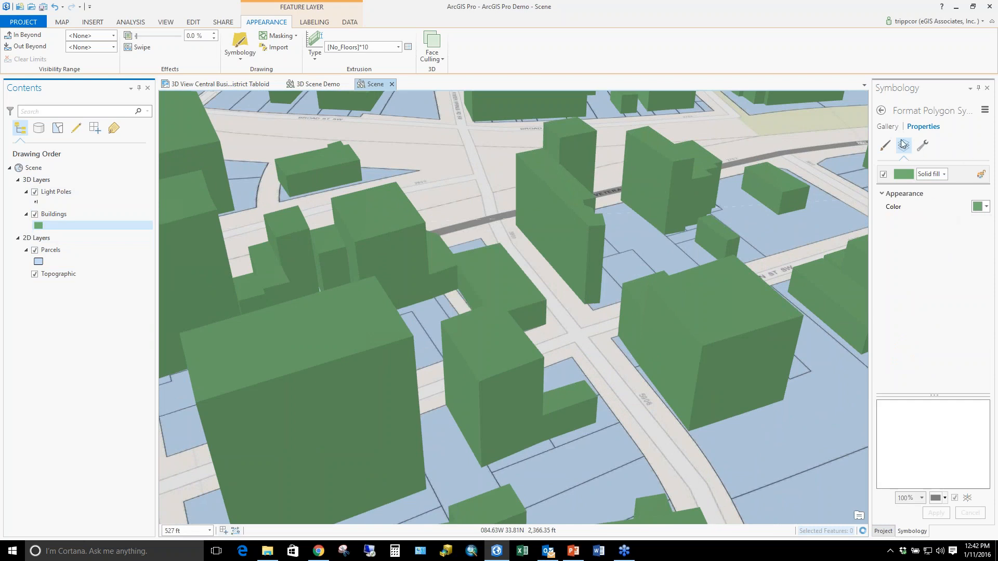
left_click(891, 129)
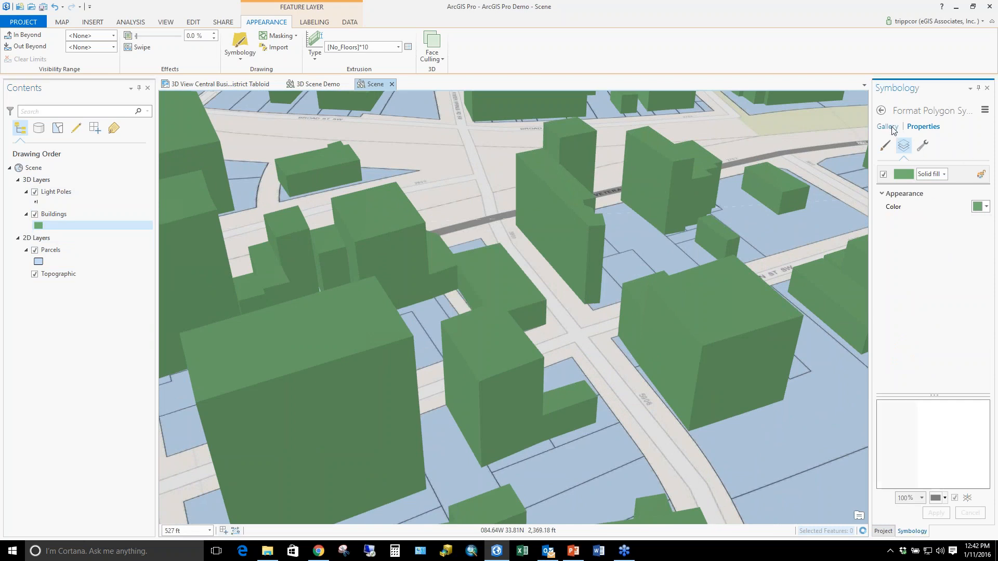
left_click(892, 128)
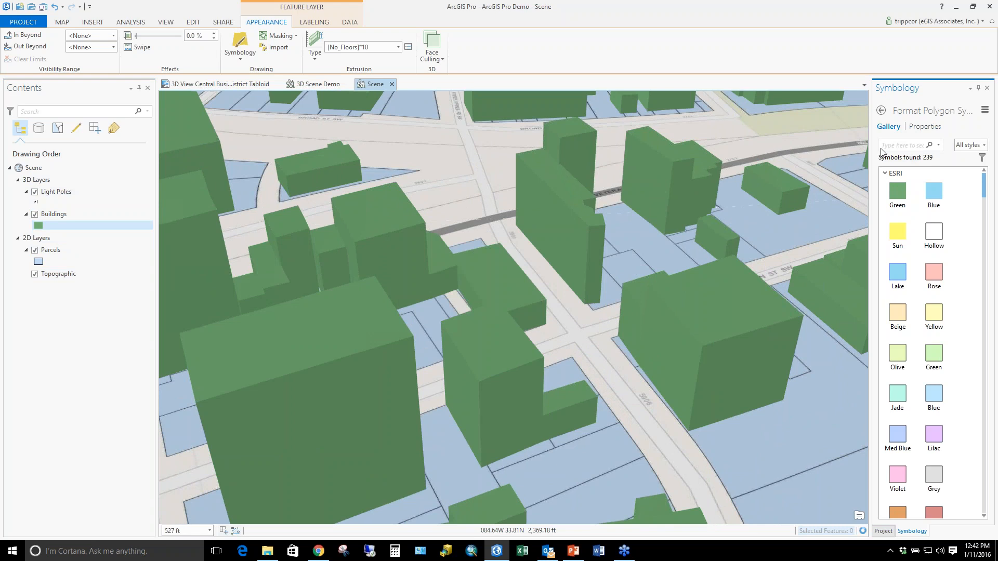
left_click(891, 145)
type("Building")
key("Return")
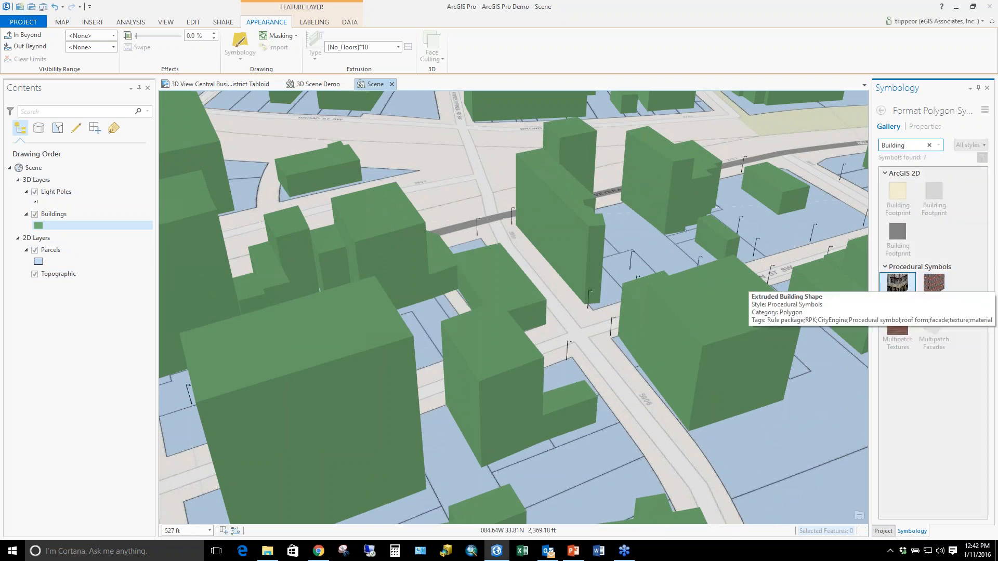
left_click(899, 283)
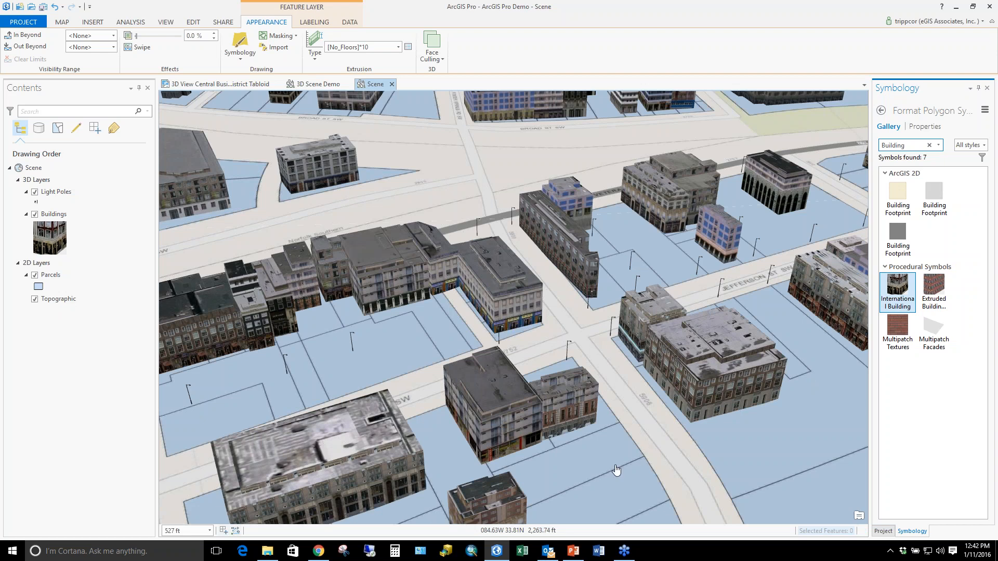
Map the International Building symbol's TotalHeight to the expression [Est_HGT] and apply the change.
middle_click_drag(664, 435, 859, 393)
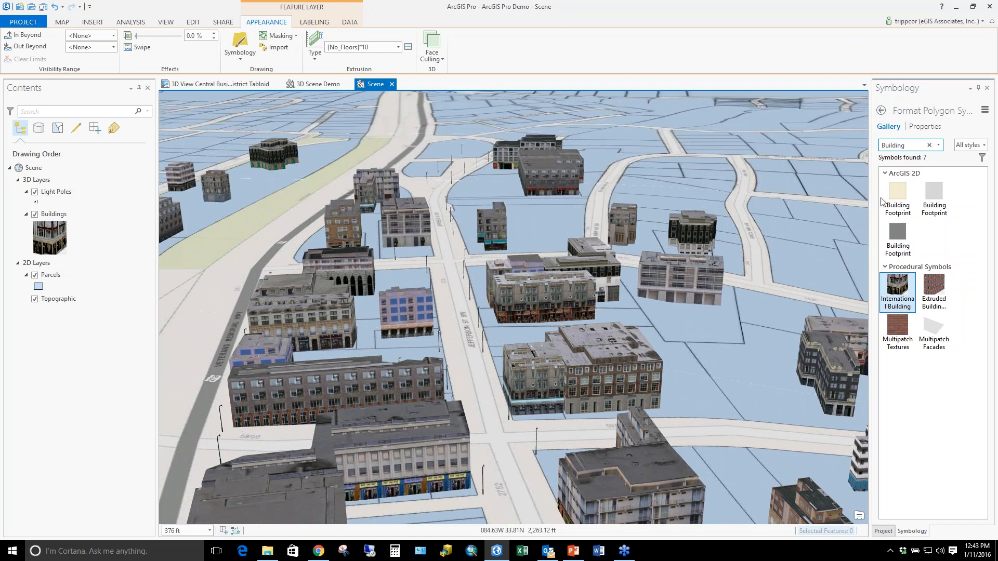
left_click(924, 129)
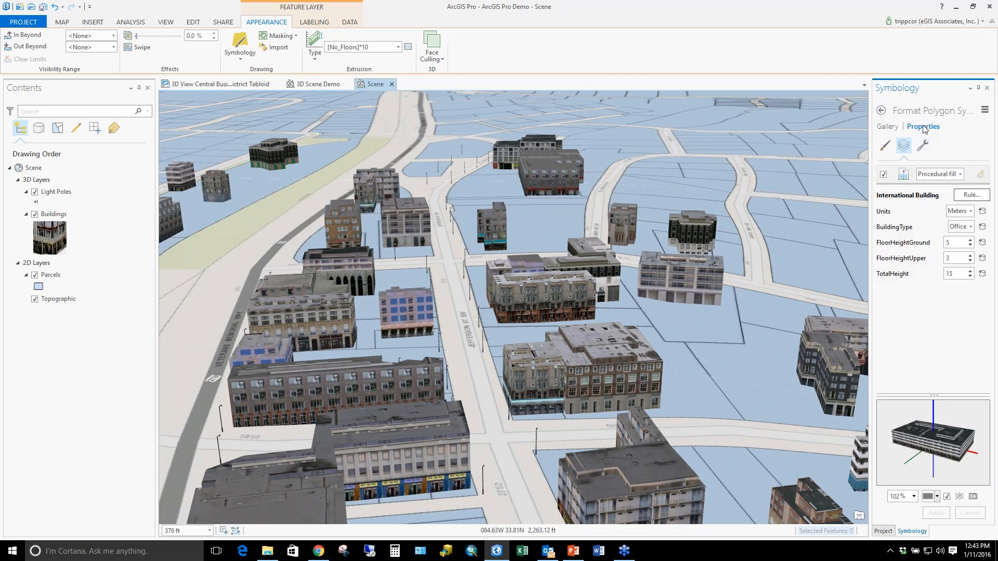
left_click(983, 273)
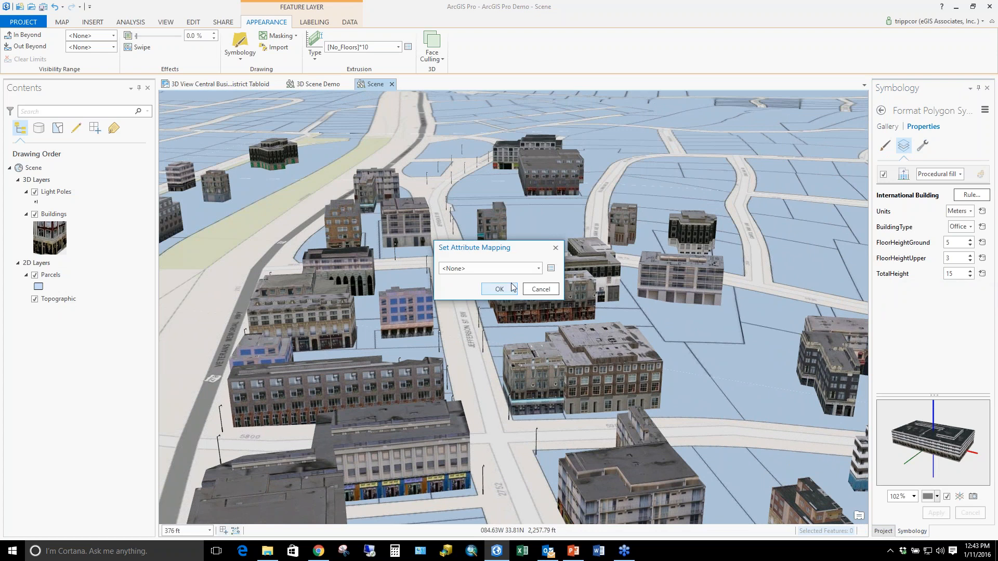
left_click(551, 269)
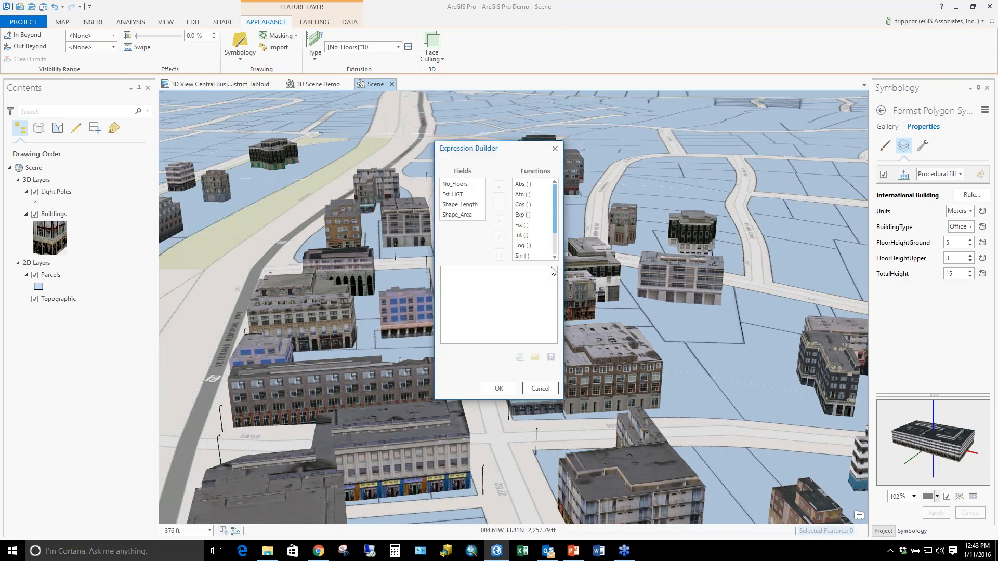
double_click(456, 195)
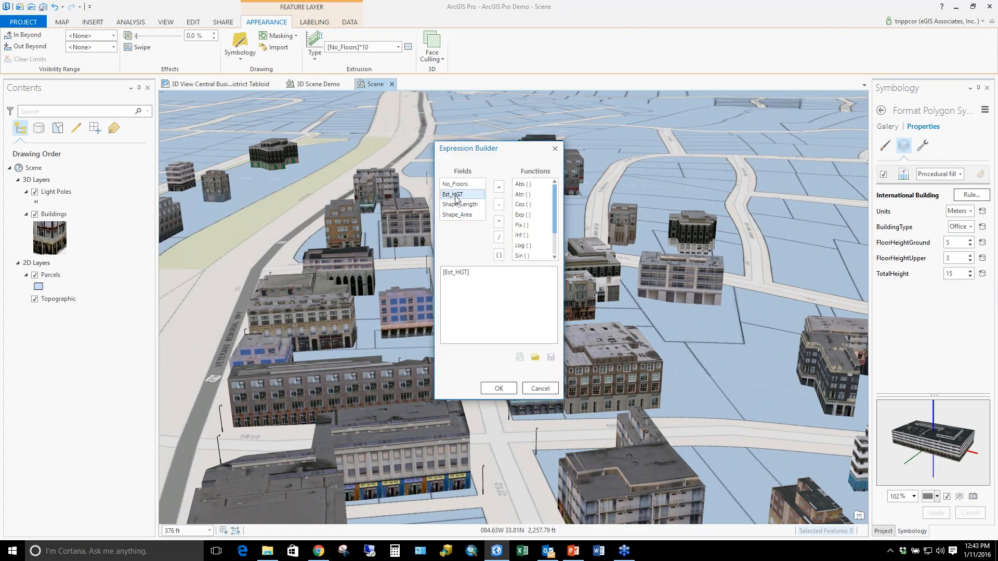
left_click(498, 391)
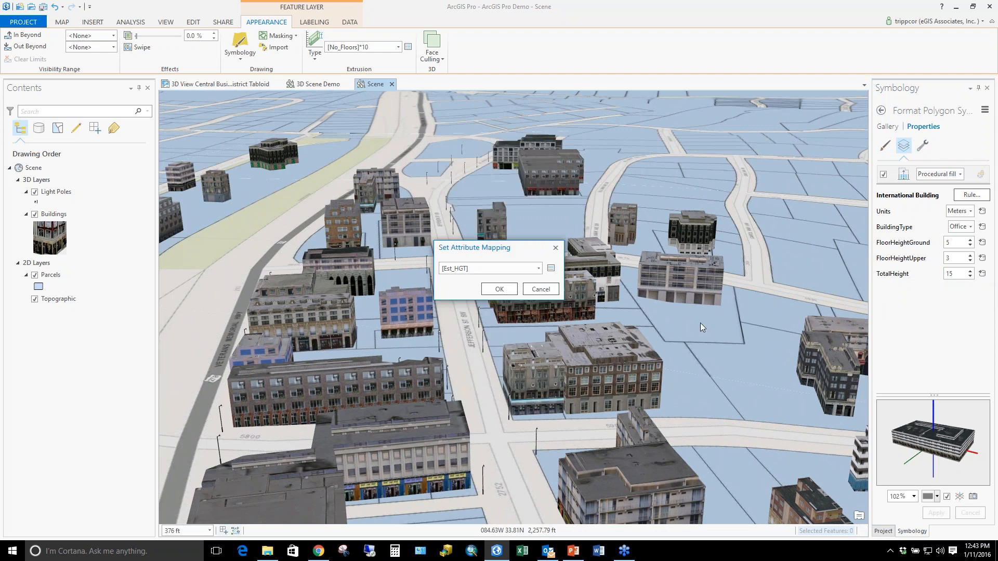
left_click(499, 289)
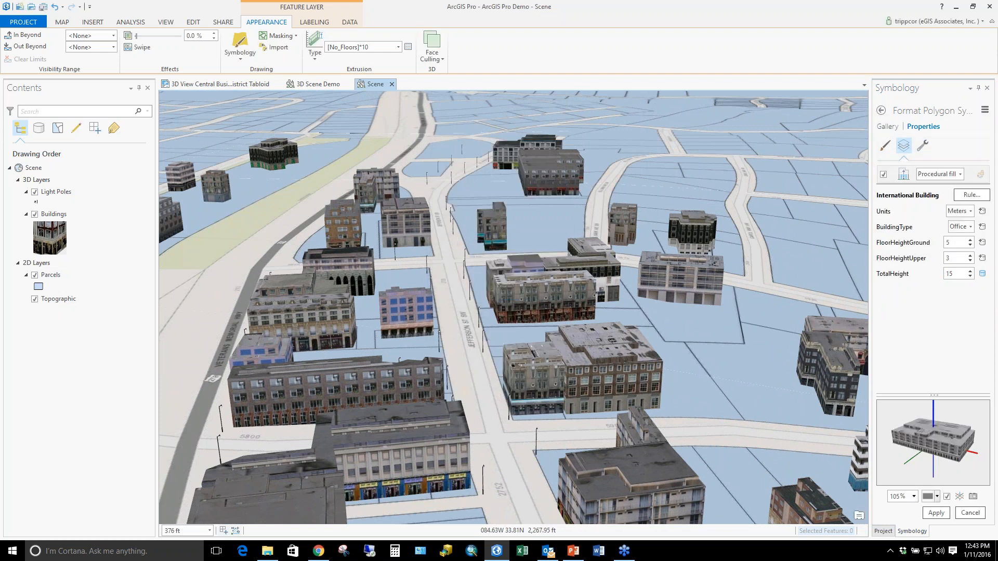
left_click(938, 513)
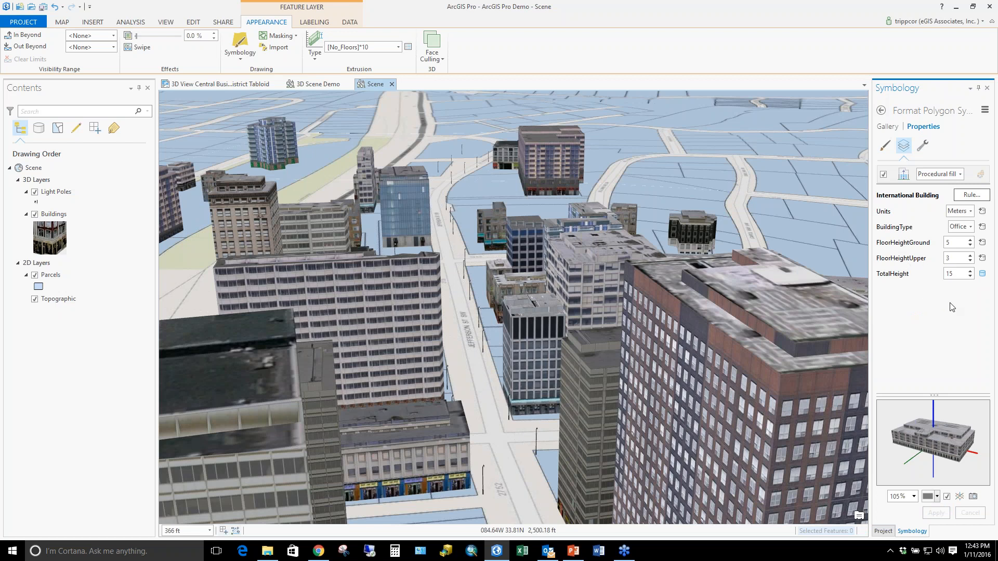
Add a second procedural layer to the Buildings symbol and show the properties of its symbol layers.
left_click_drag(678, 416, 693, 427)
scroll(693, 427, "down", 3)
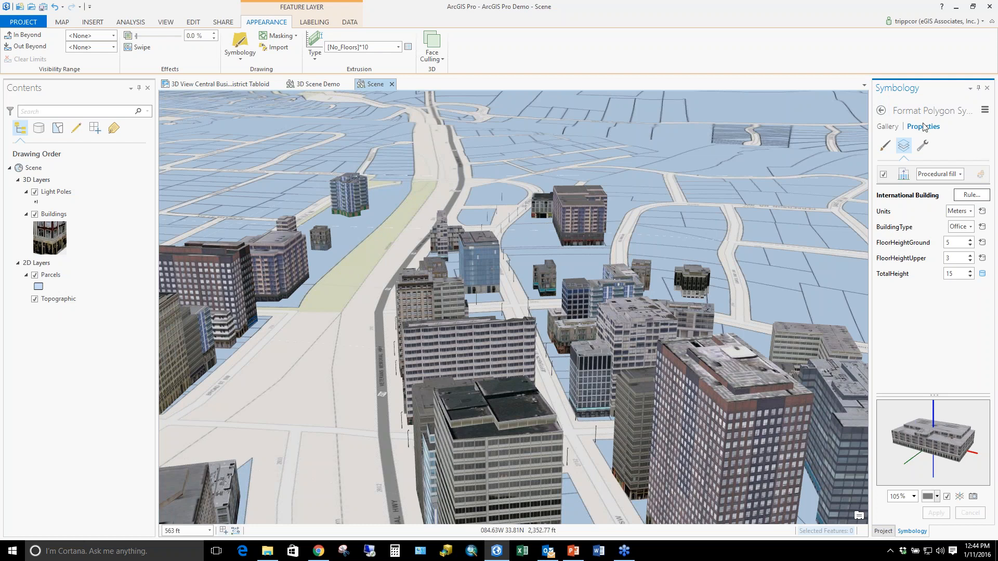
left_click(922, 145)
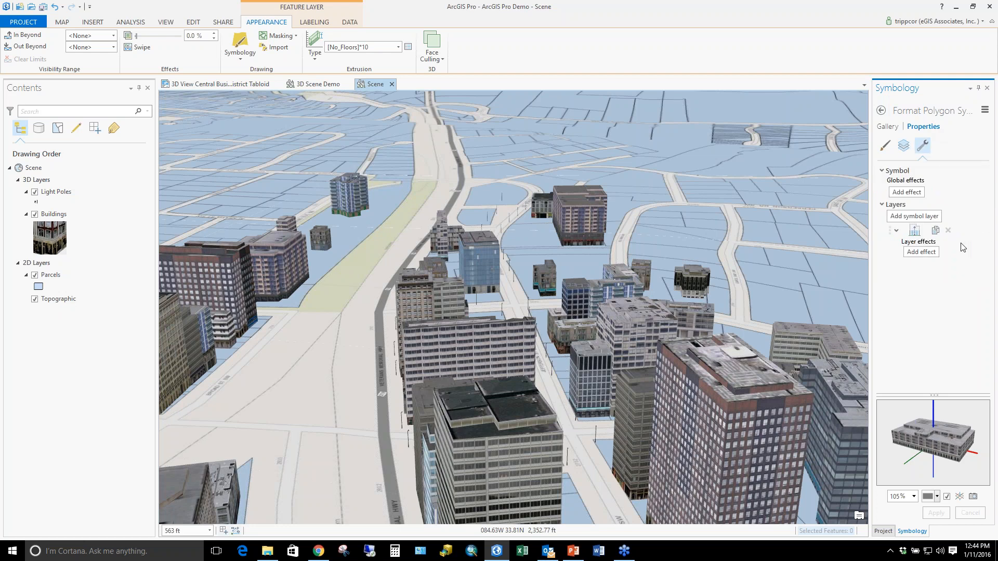
left_click(931, 253)
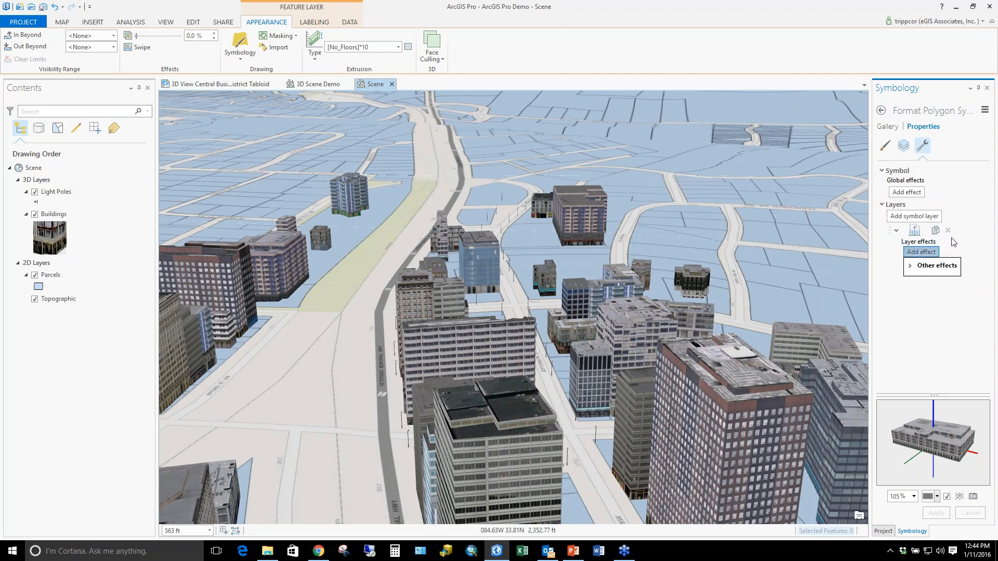
left_click(931, 217)
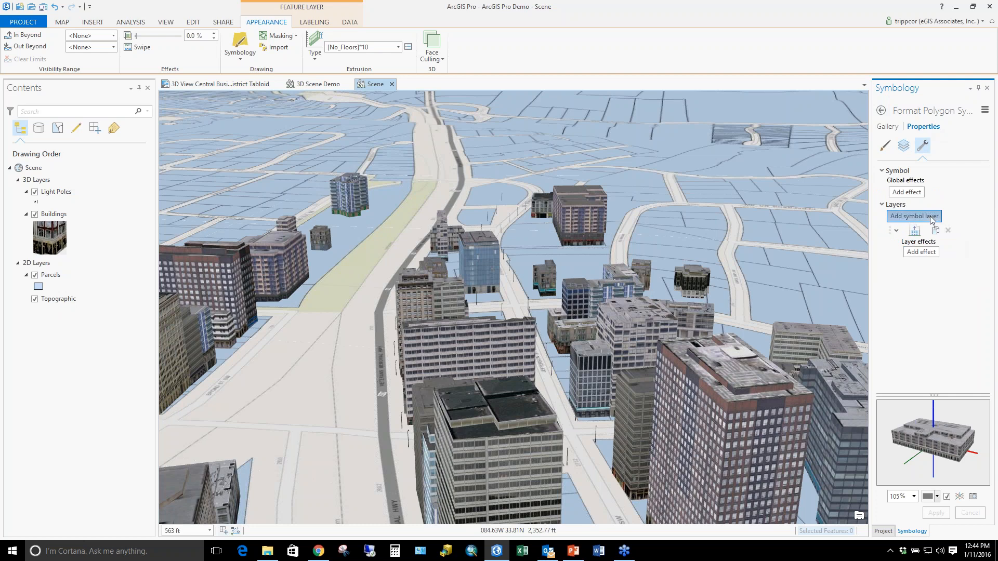
left_click(931, 217)
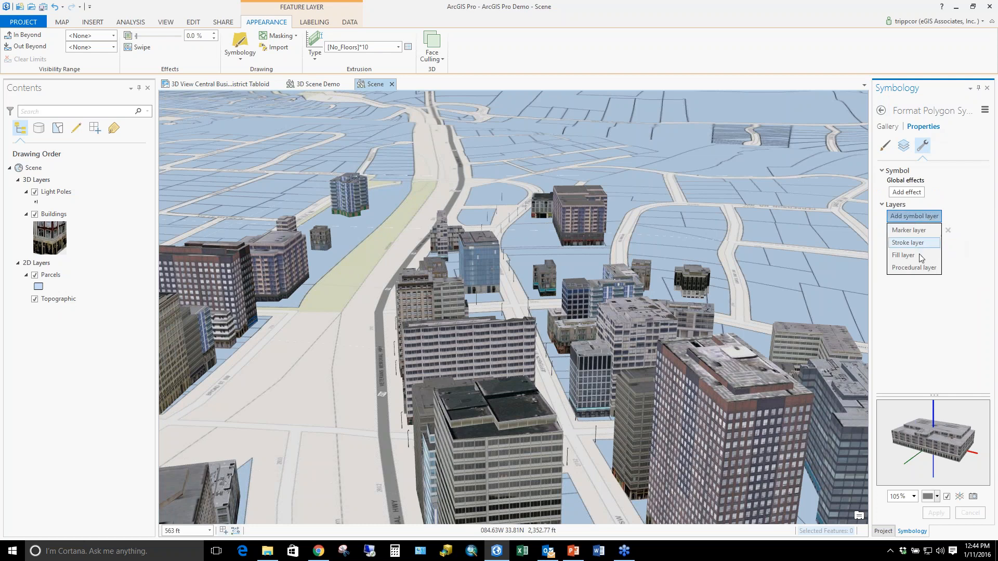
left_click(918, 267)
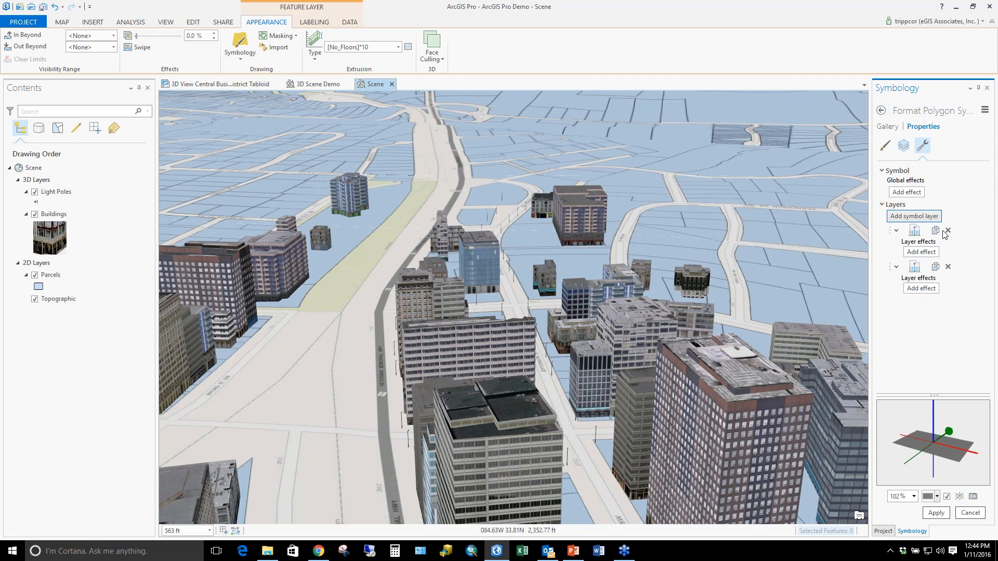
left_click(906, 149)
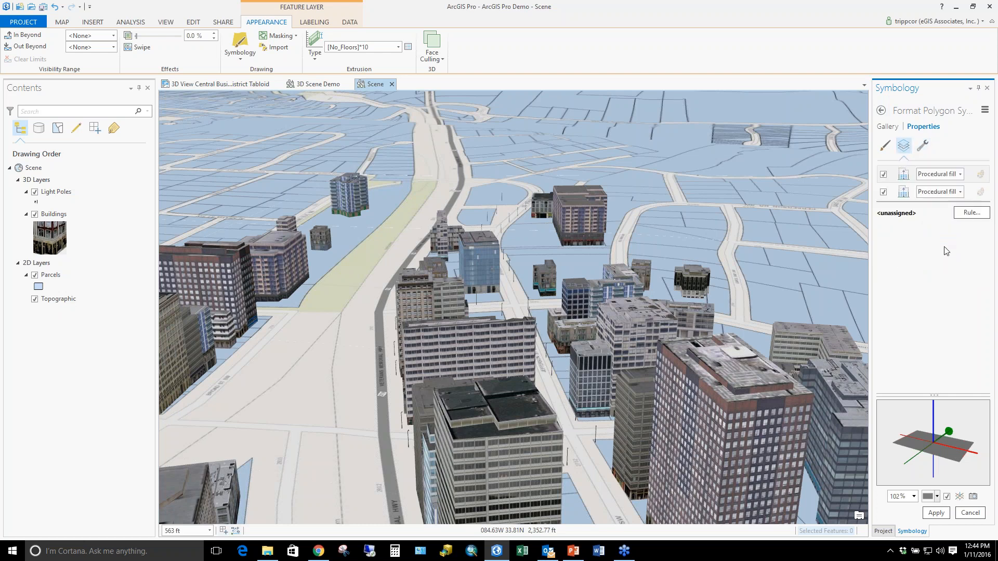
Disable the International Building procedural fill and leave only the newly added procedural fill enabled.
left_click(883, 175)
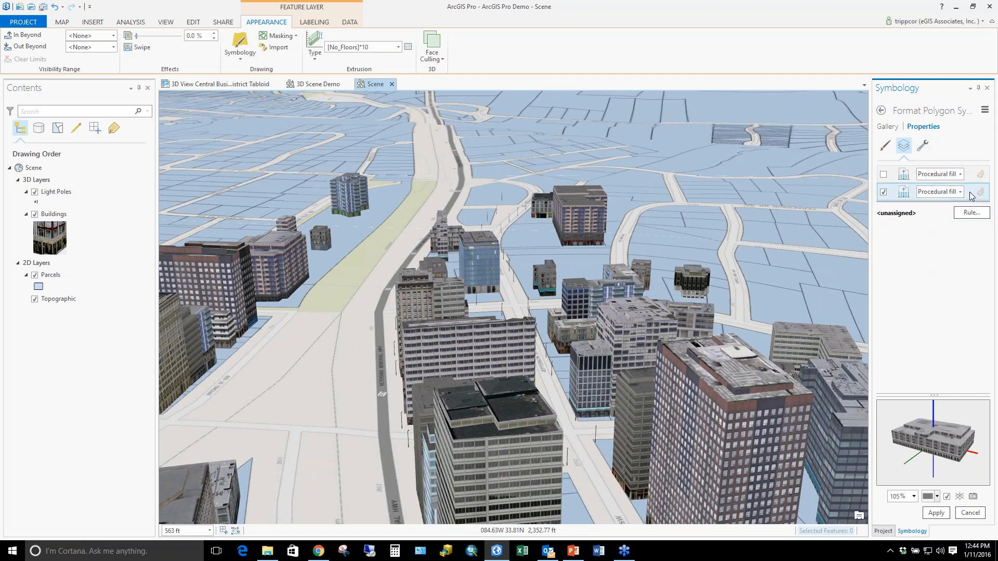
left_click(907, 201)
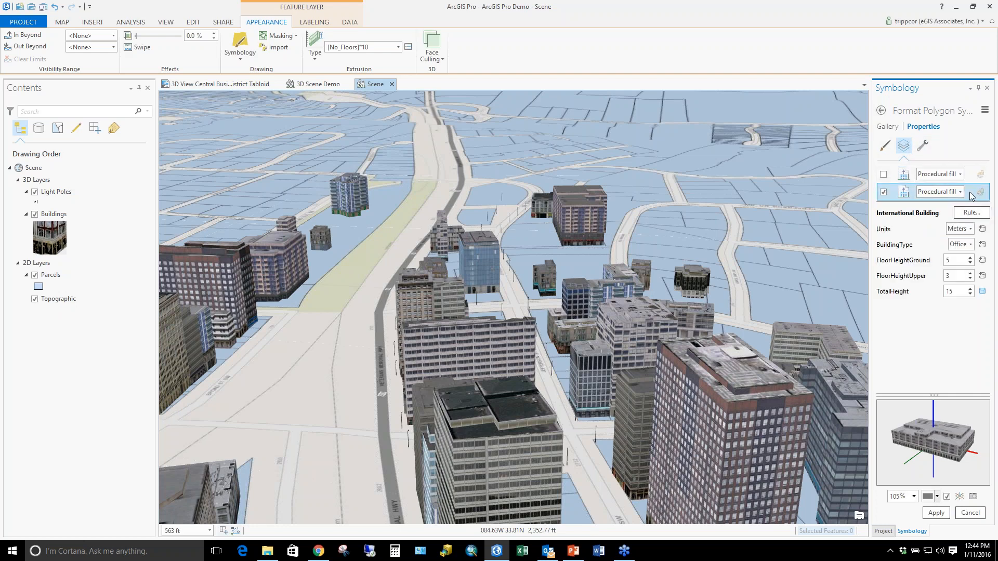
left_click(883, 192)
left_click(883, 175)
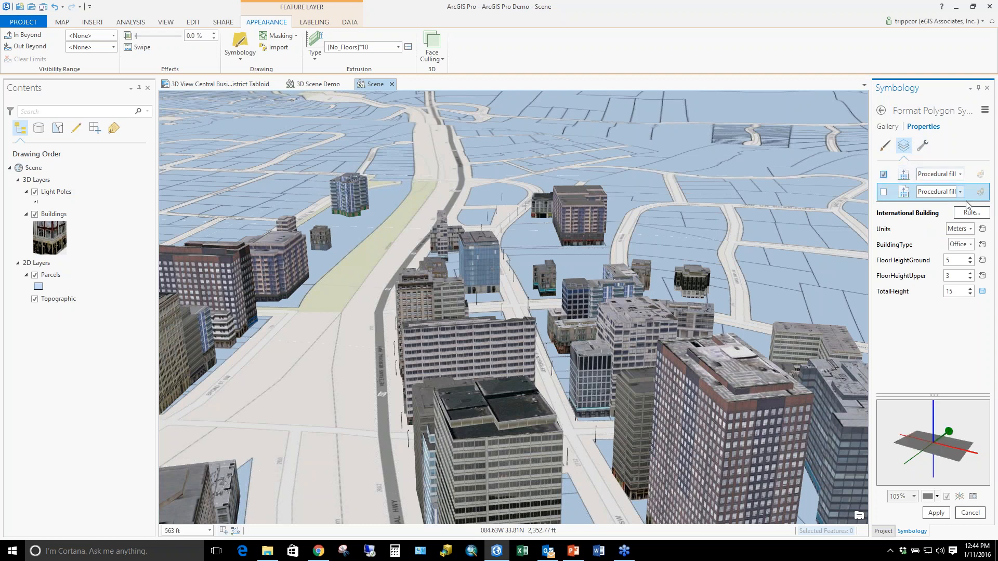
Load the Venice_2014.rpk rule package for the building fill and set its Roof_Type to Hip.
left_click(972, 213)
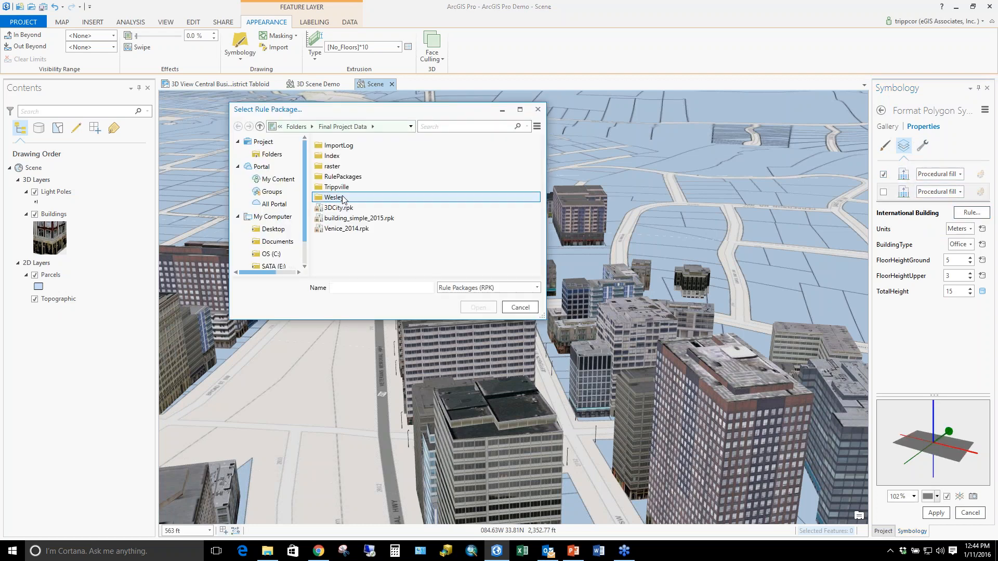
left_click(365, 230)
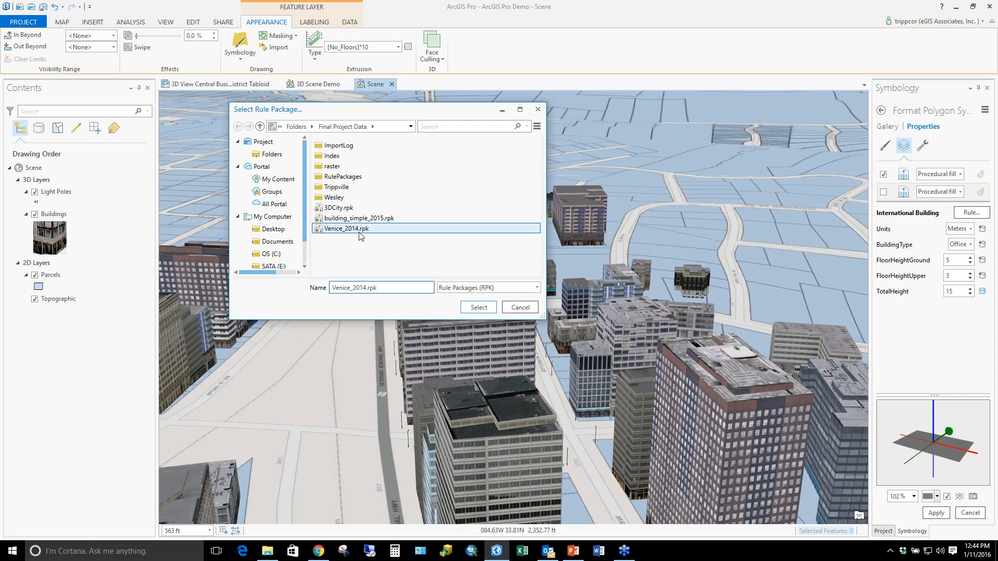
left_click(484, 310)
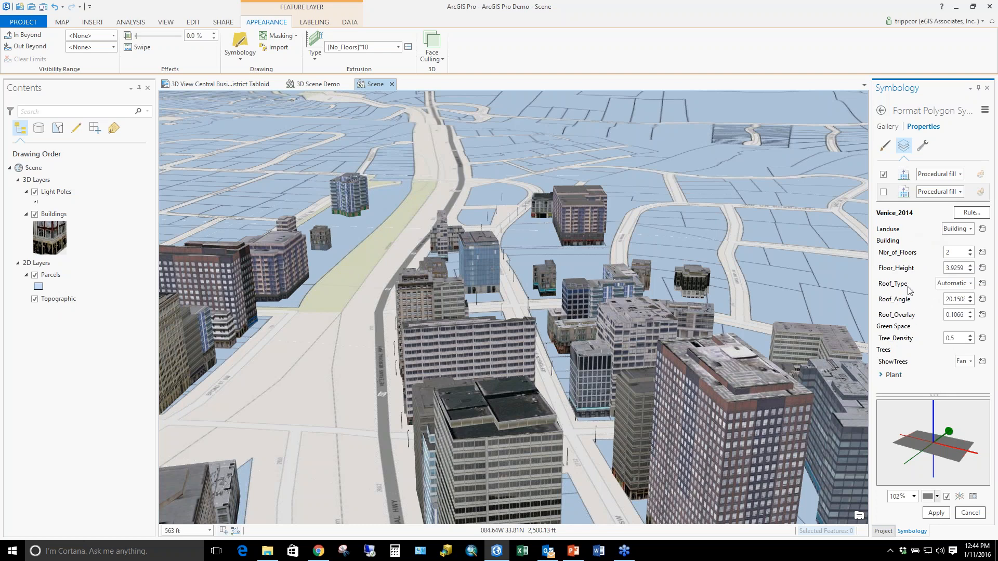
left_click(970, 283)
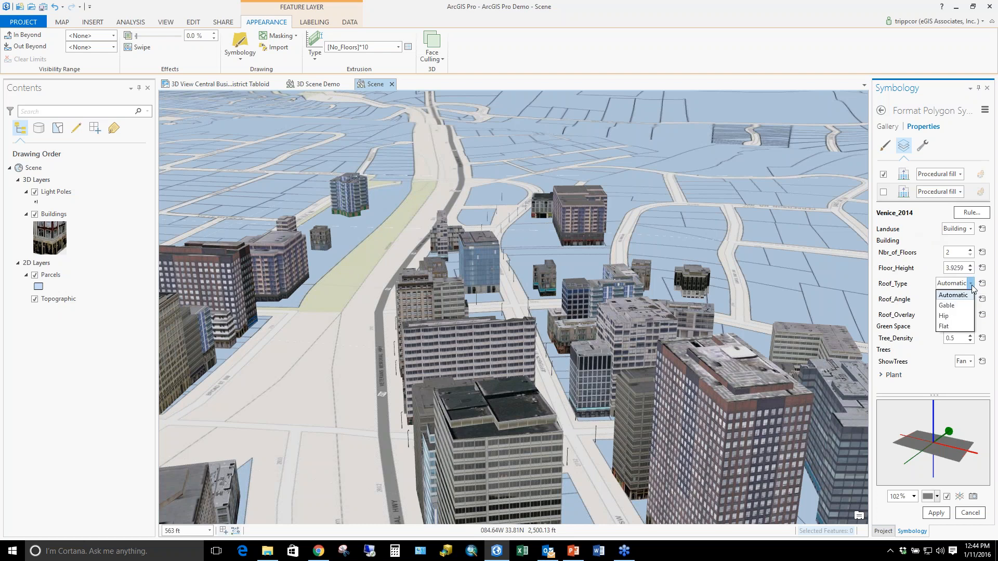
left_click(955, 317)
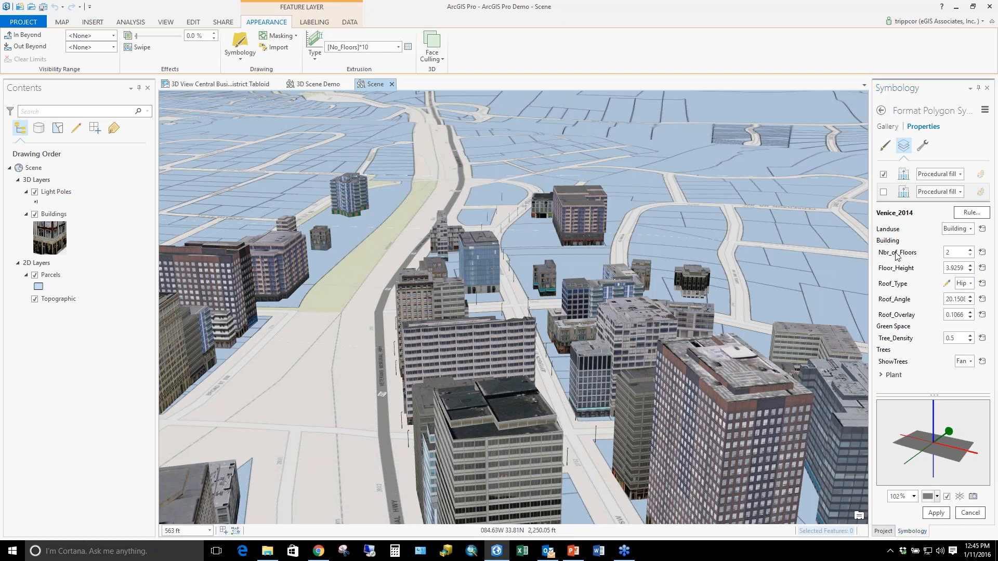
Map the Nbr_of_Floors attribute of the Venice_2014 rule to the expression [Est_HGT].
left_click(982, 252)
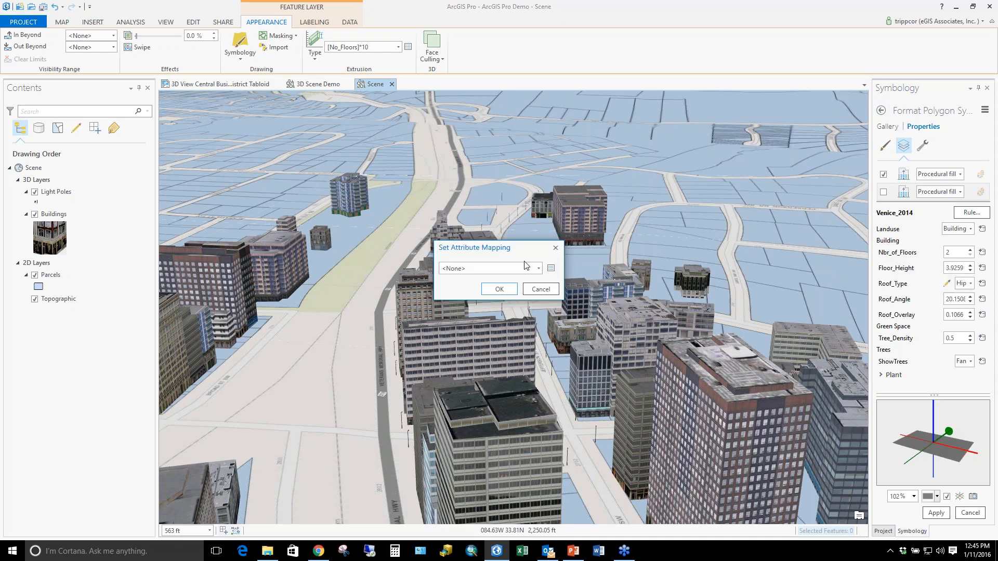
left_click(551, 268)
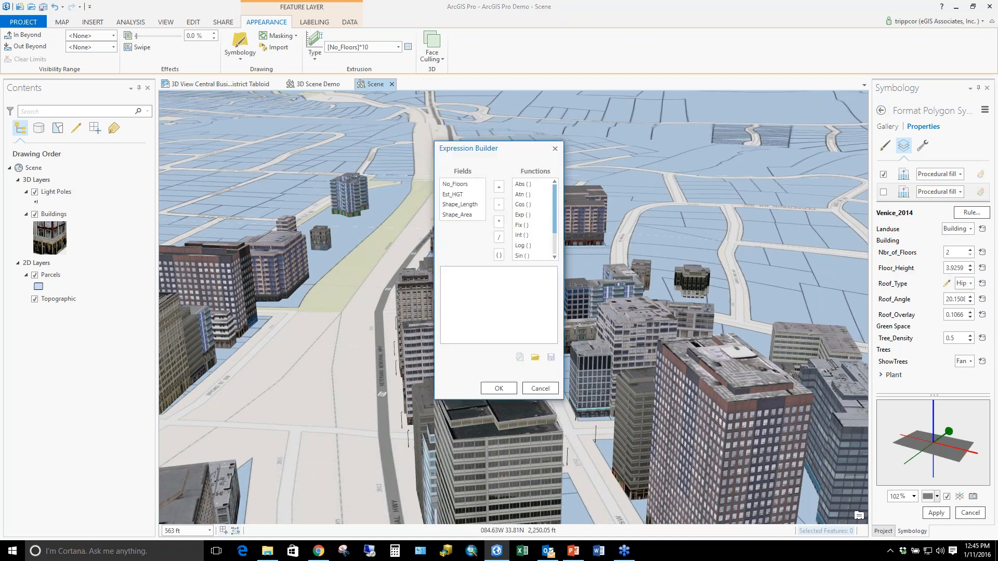
double_click(452, 194)
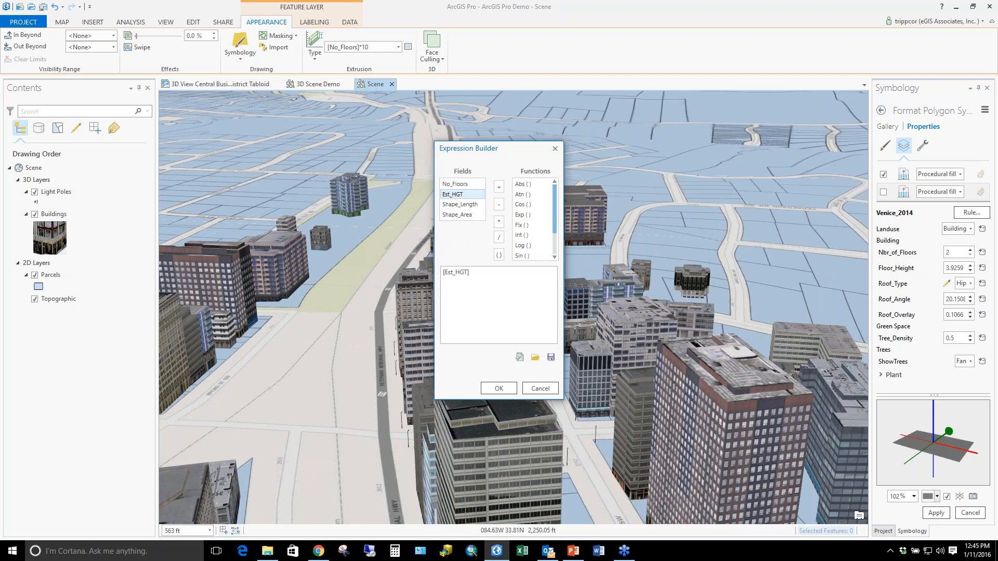
left_click(498, 388)
left_click(489, 295)
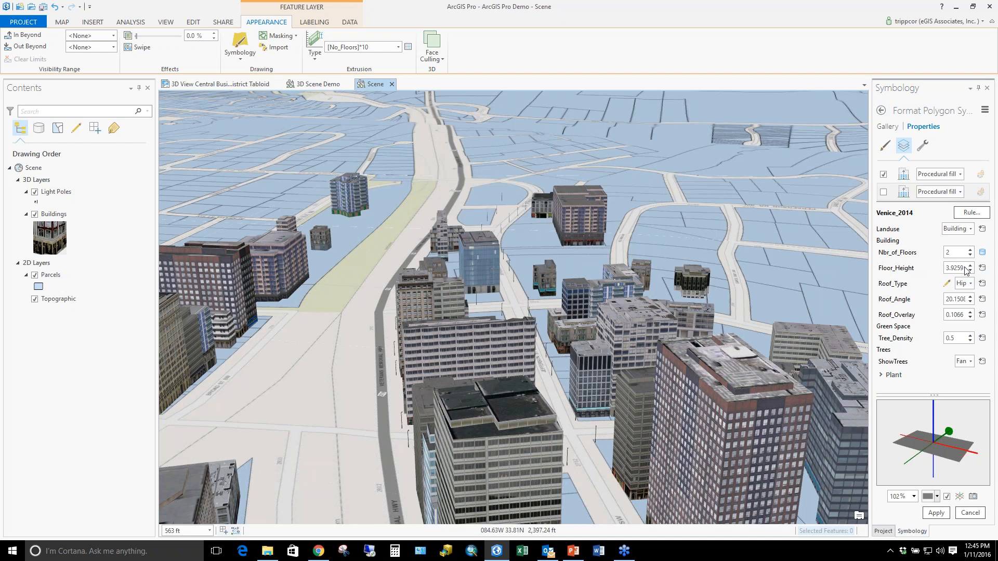
Set the Venice_2014 rule's Floor_Height to 3.5 and Tree_Density to 1, and apply the symbol changes to the Buildings.
left_click_drag(964, 268, 913, 270)
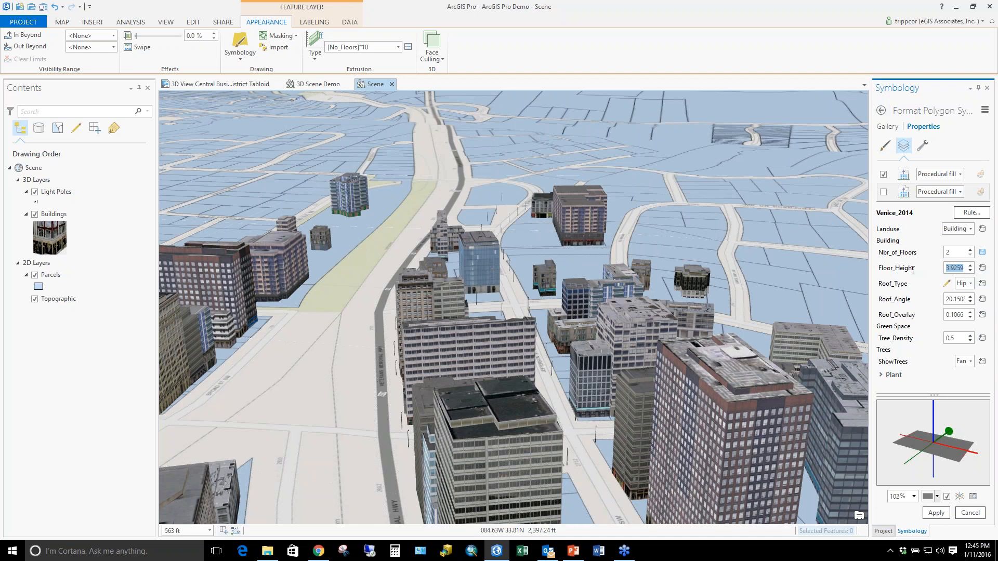
type("3.")
left_click(970, 335)
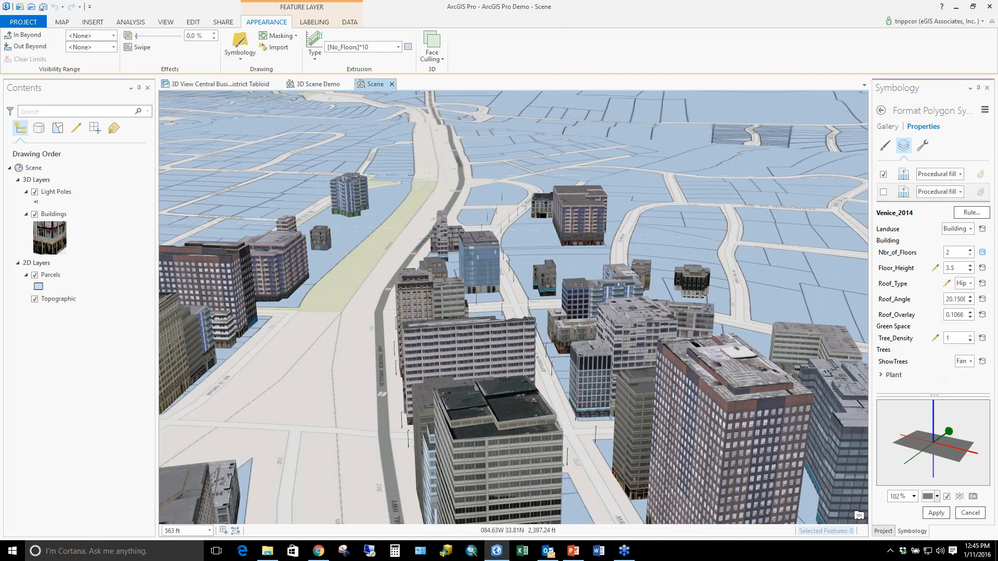
left_click(937, 513)
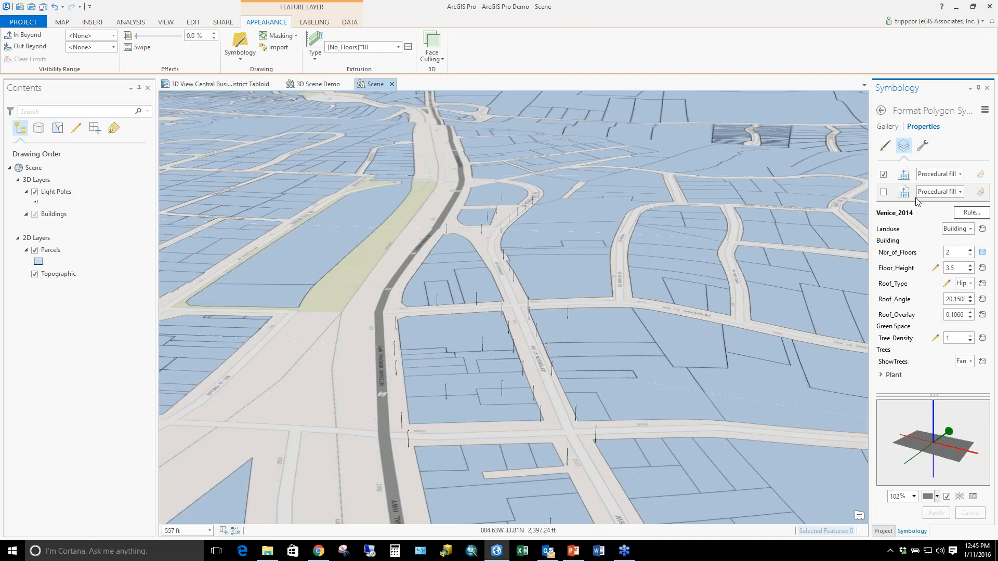
Enable the second procedural fill of the Buildings symbol, disable the first one, and apply the change.
left_click(883, 192)
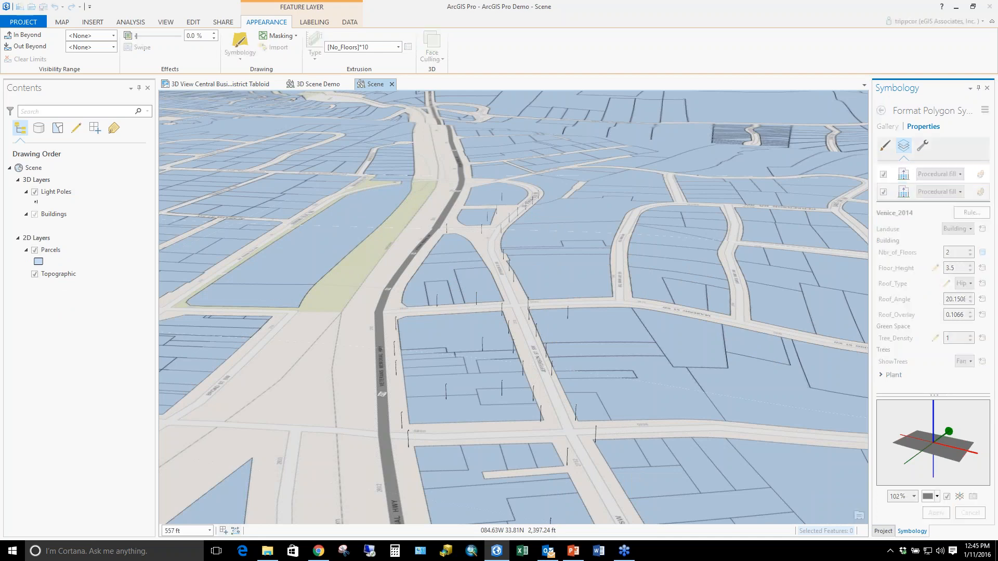
left_click(883, 175)
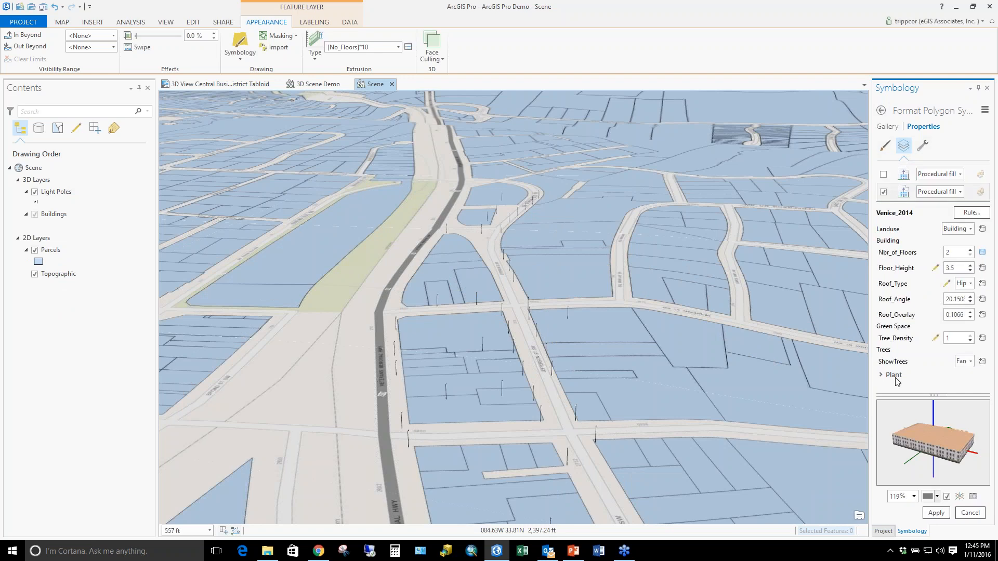
left_click(926, 514)
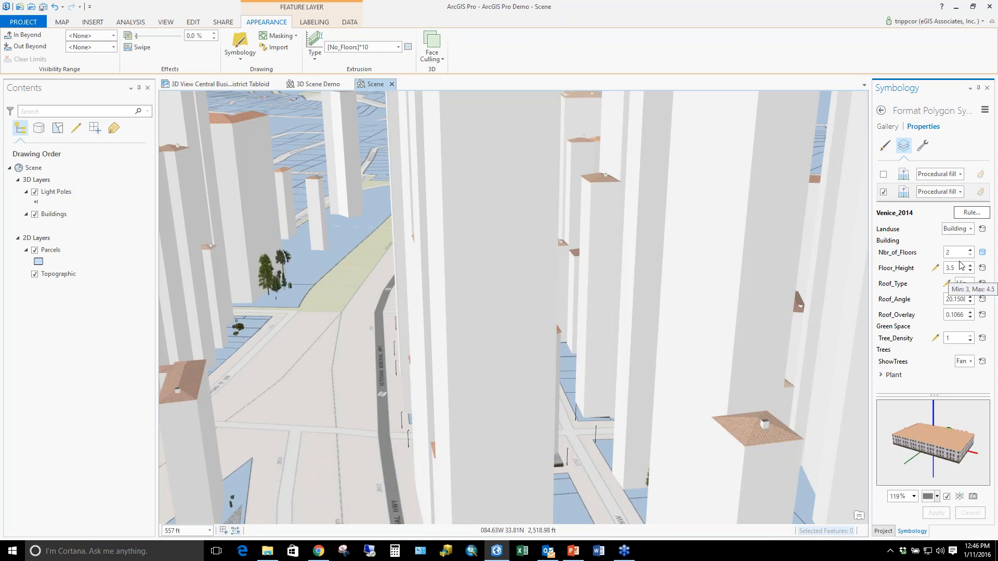
Remap the Venice_2014 rule's Nbr_of_Floors attribute to [No_Floors] and apply it to the Buildings.
left_click(983, 253)
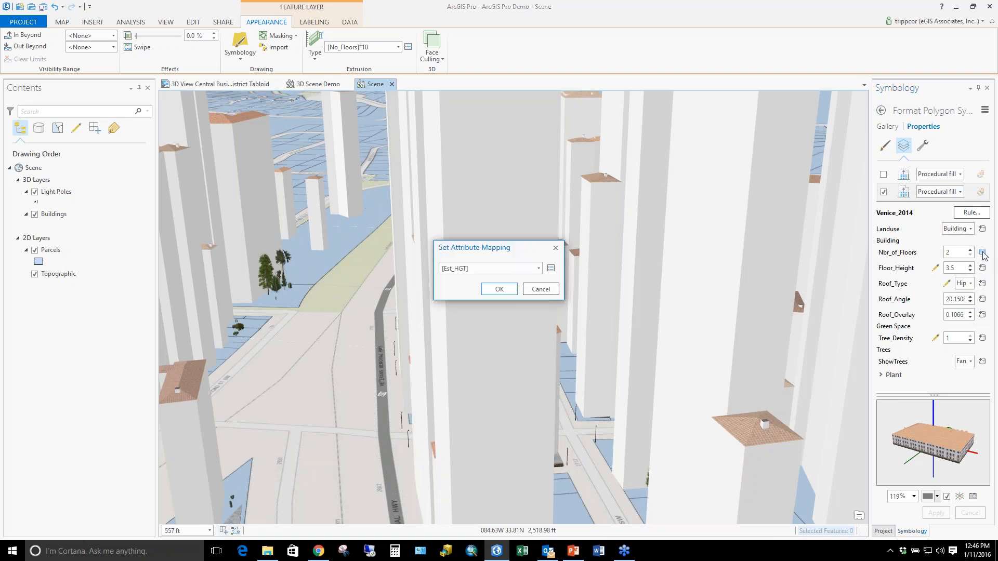
left_click(537, 268)
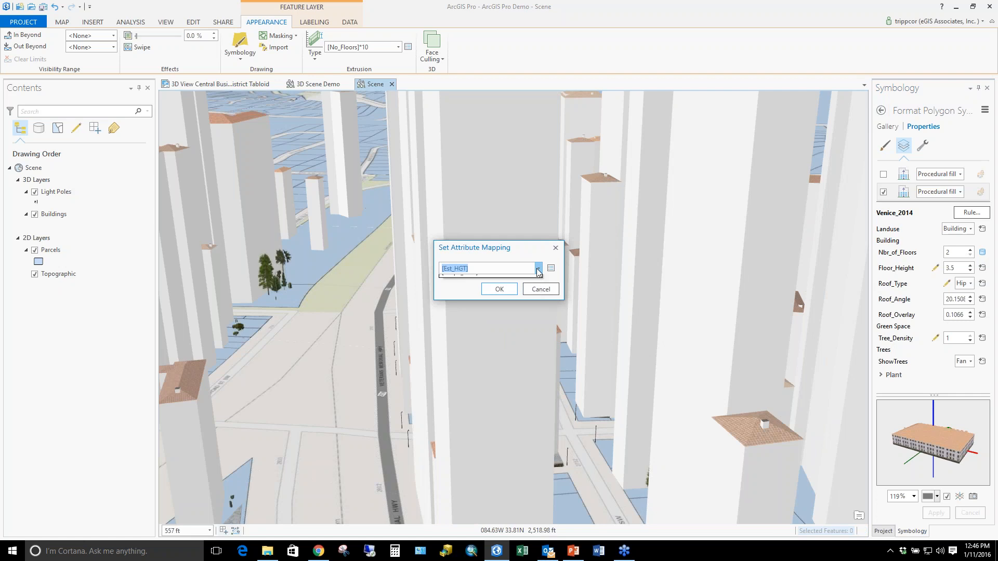
left_click(459, 293)
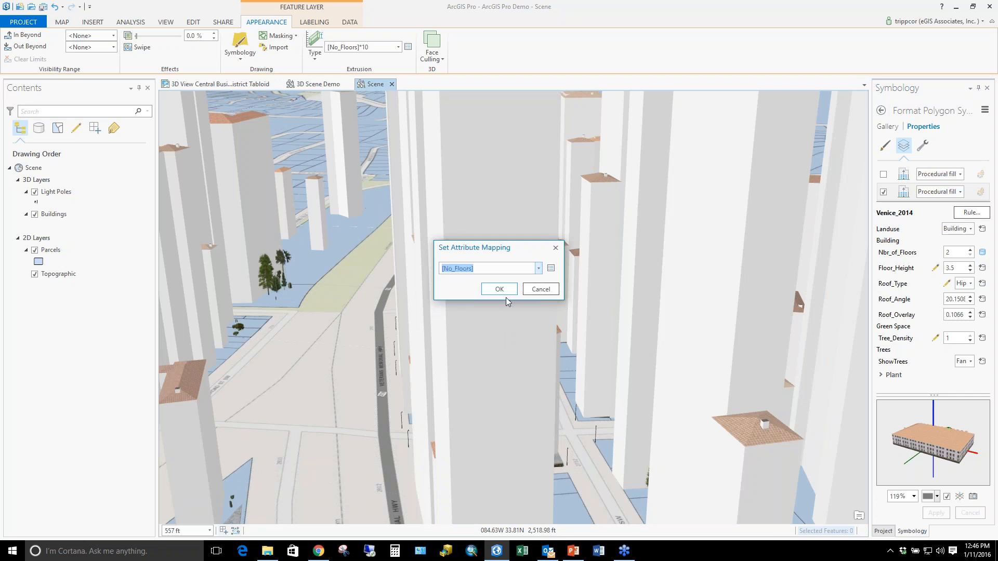
left_click(510, 289)
left_click(936, 514)
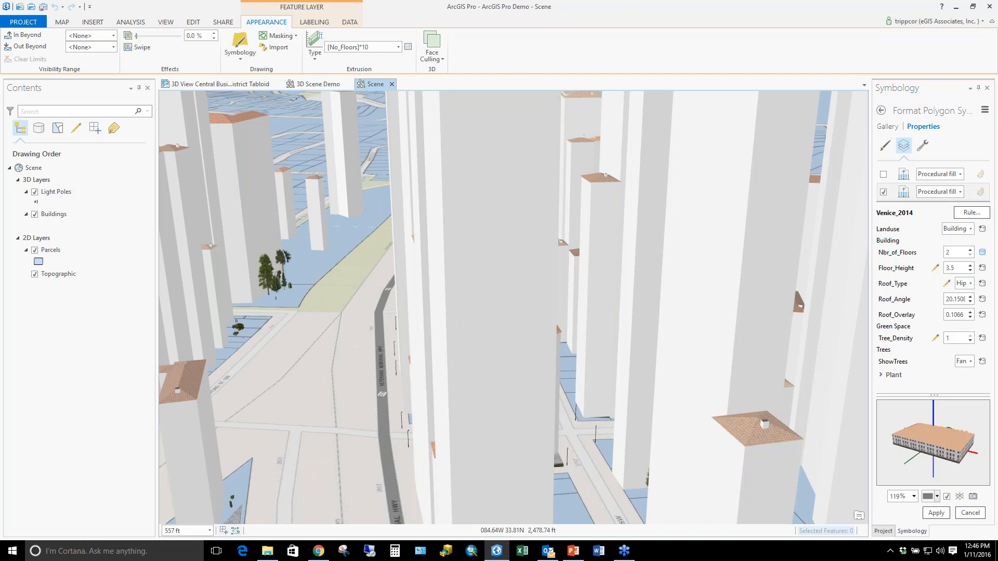
left_click(930, 514)
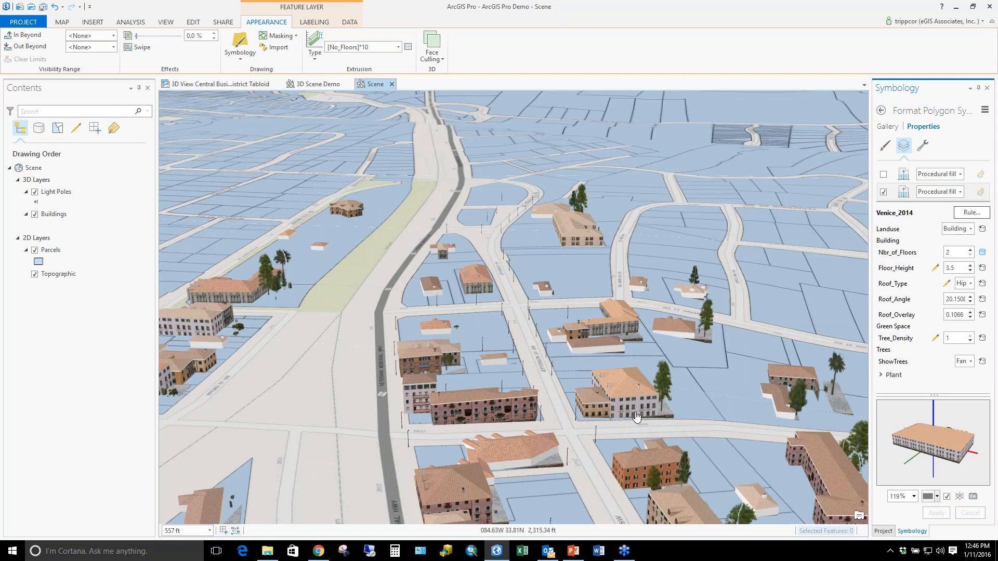
Examine the Venice-style buildings, hip roofs and trees across the scene from several directions.
scroll(579, 481, "up", 1)
middle_click_drag(579, 481, 322, 464)
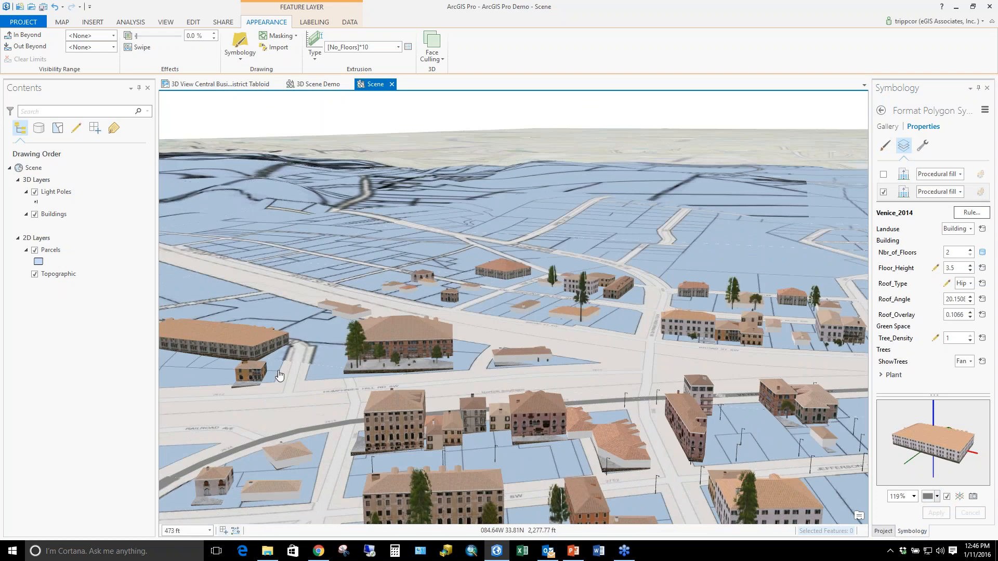
middle_click_drag(572, 432, 582, 476)
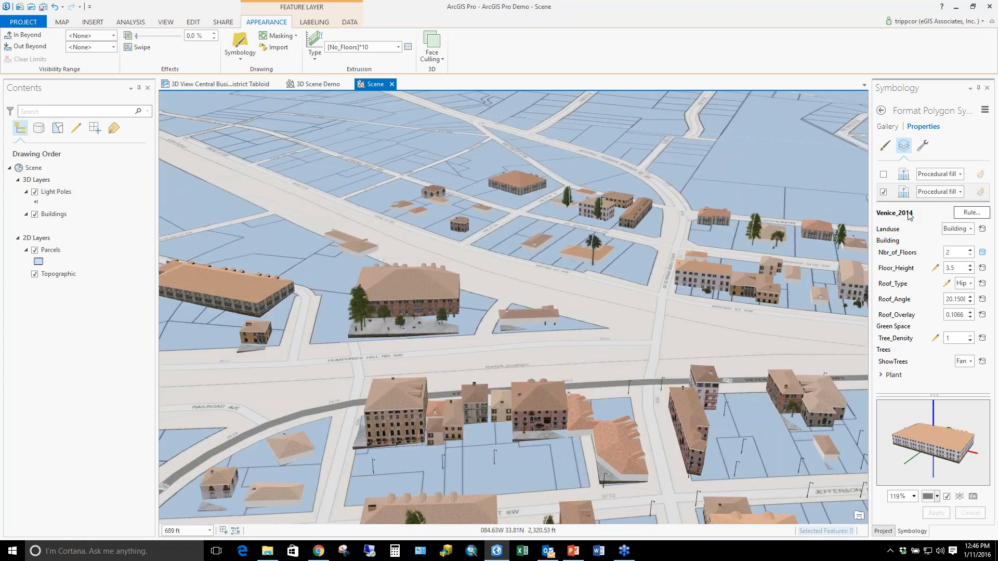
mouse_move(909, 217)
middle_click_drag(506, 448, 546, 439)
left_click_drag(536, 317, 470, 394)
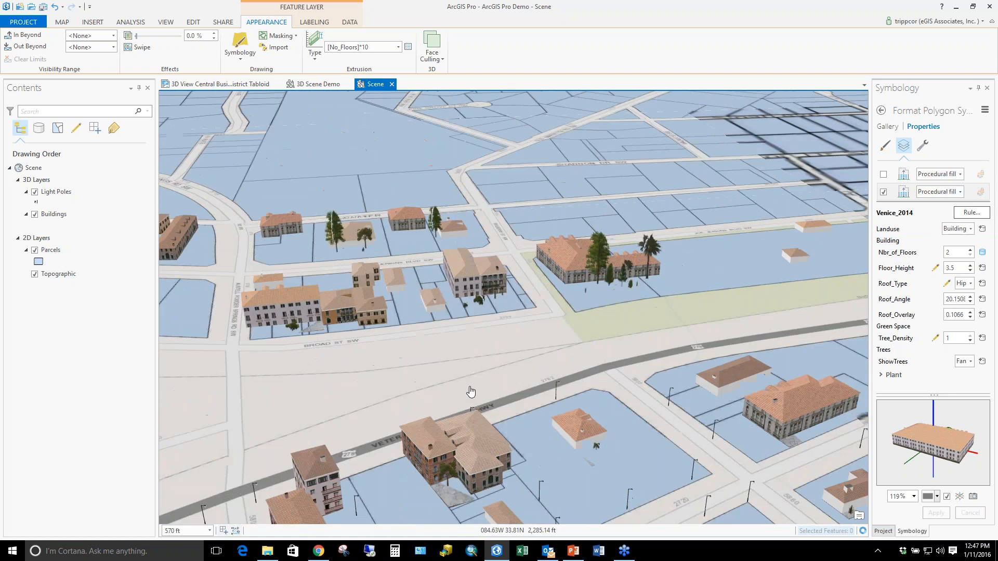
middle_click_drag(470, 395, 300, 448)
left_click_drag(300, 448, 725, 370)
middle_click_drag(725, 370, 650, 404)
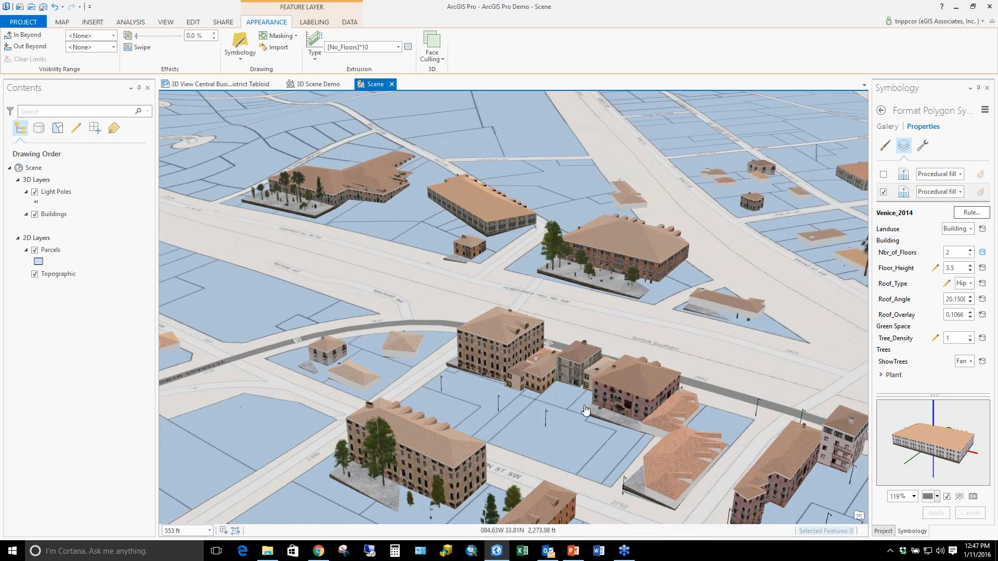
middle_click_drag(588, 413, 584, 395)
left_click_drag(770, 265, 598, 424)
middle_click_drag(598, 424, 769, 442)
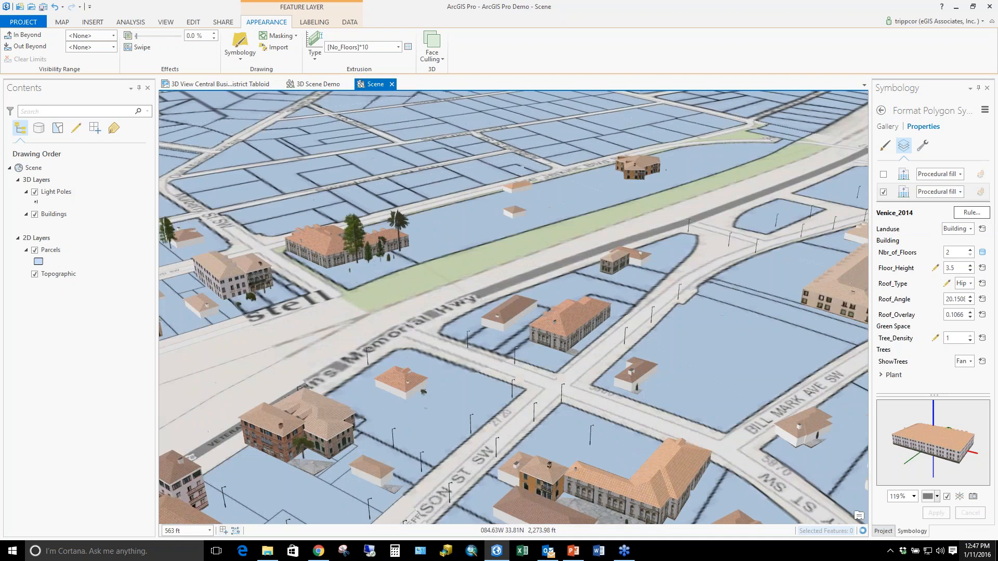
left_click_drag(769, 442, 293, 310)
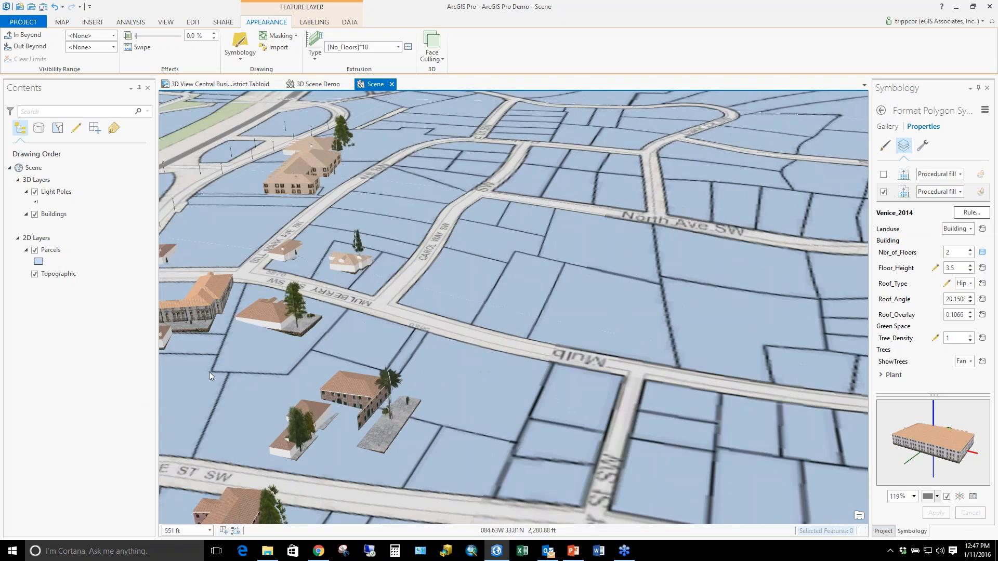
left_click_drag(260, 371, 712, 396)
left_click_drag(416, 484, 458, 323)
left_click_drag(452, 416, 520, 292)
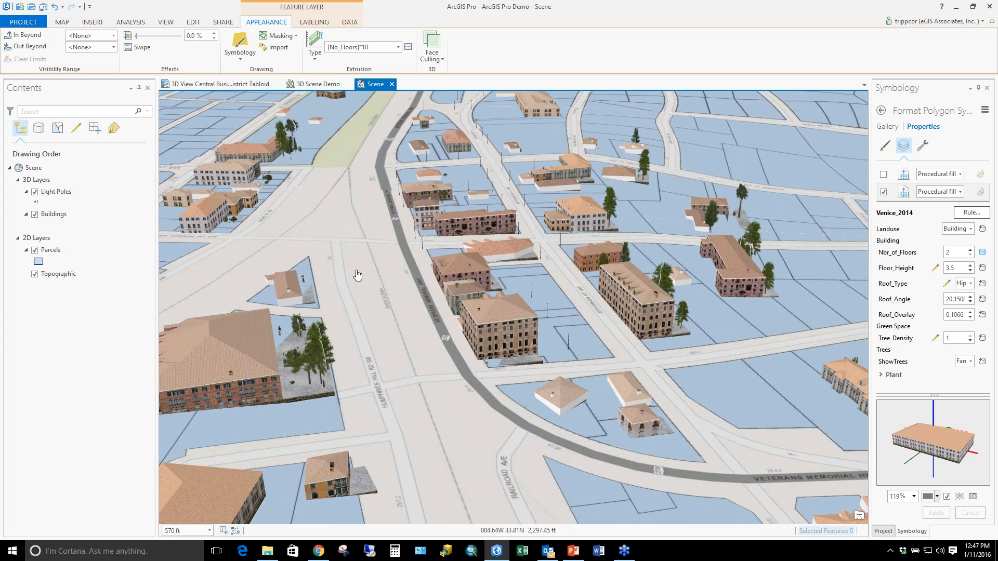
Inspect the facades and roofs of the buildings along Jefferson St SW up close, then view the surrounding blocks.
left_click_drag(435, 218, 389, 239)
left_click_drag(186, 256, 389, 266)
left_click_drag(526, 334, 388, 267)
scroll(388, 267, "up", 1)
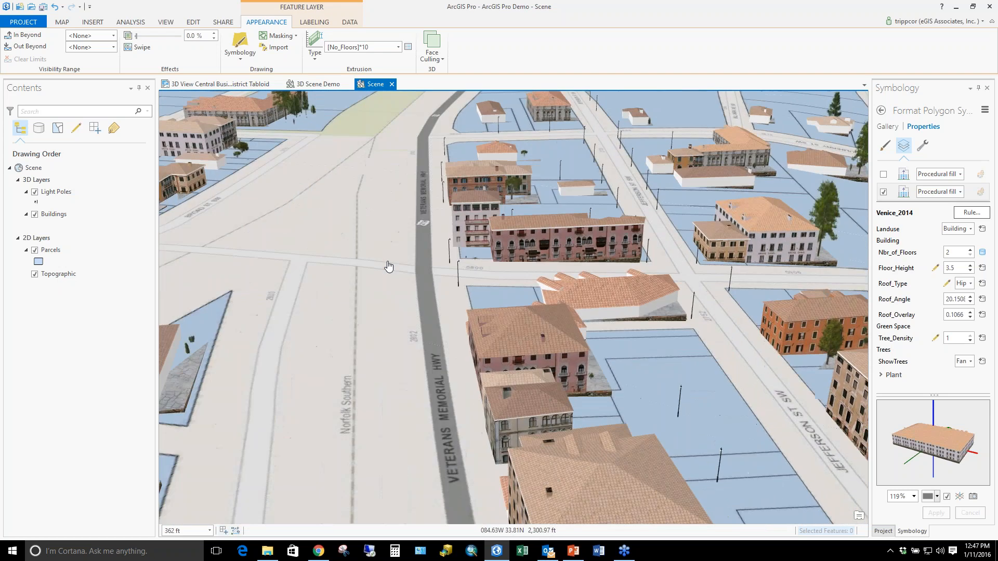
left_click_drag(448, 268, 423, 267)
left_click_drag(601, 286, 481, 260)
scroll(481, 259, "up", 2)
left_click_drag(694, 229, 408, 302)
left_click_drag(171, 257, 674, 286)
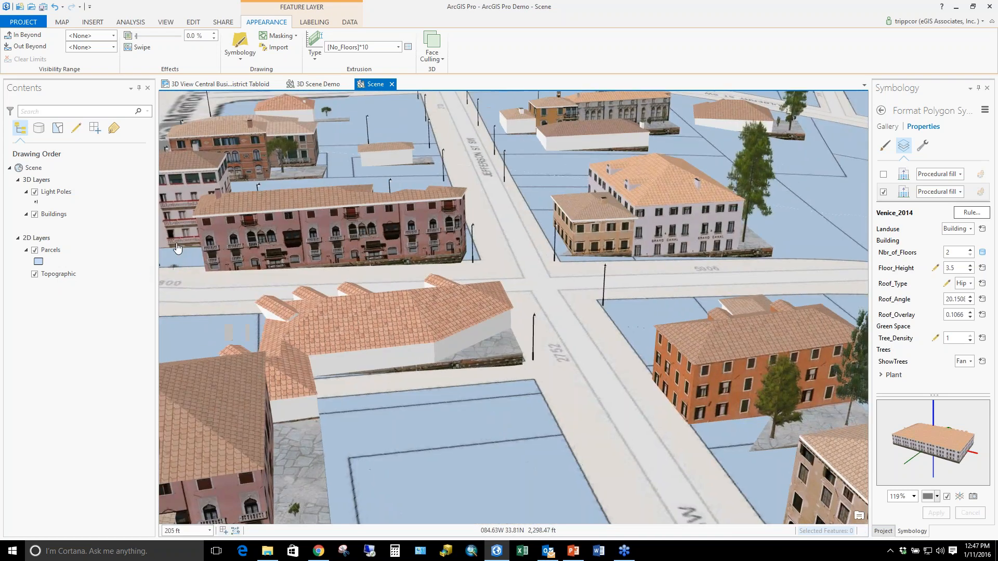
scroll(177, 249, "down", 2)
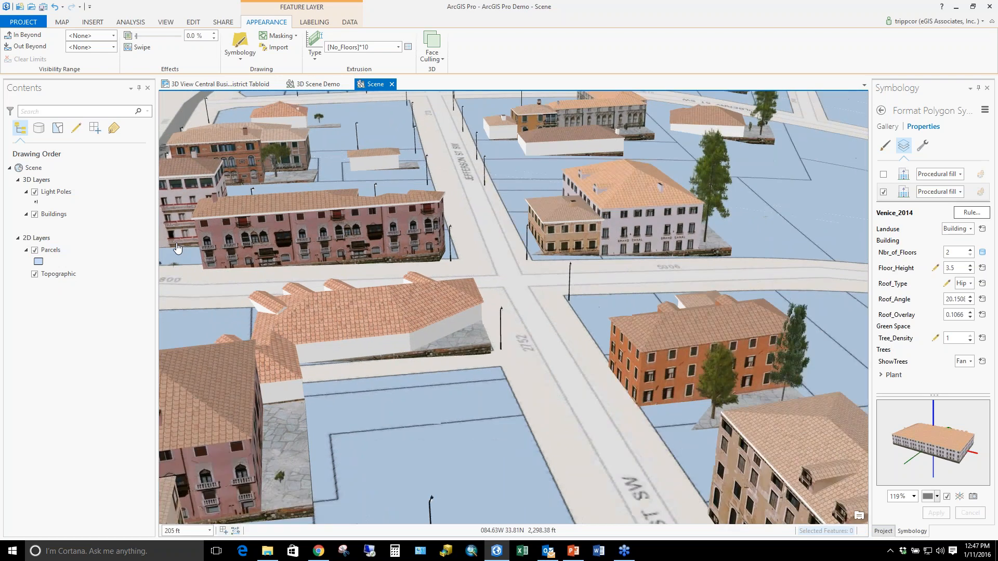
scroll(177, 249, "down", 5)
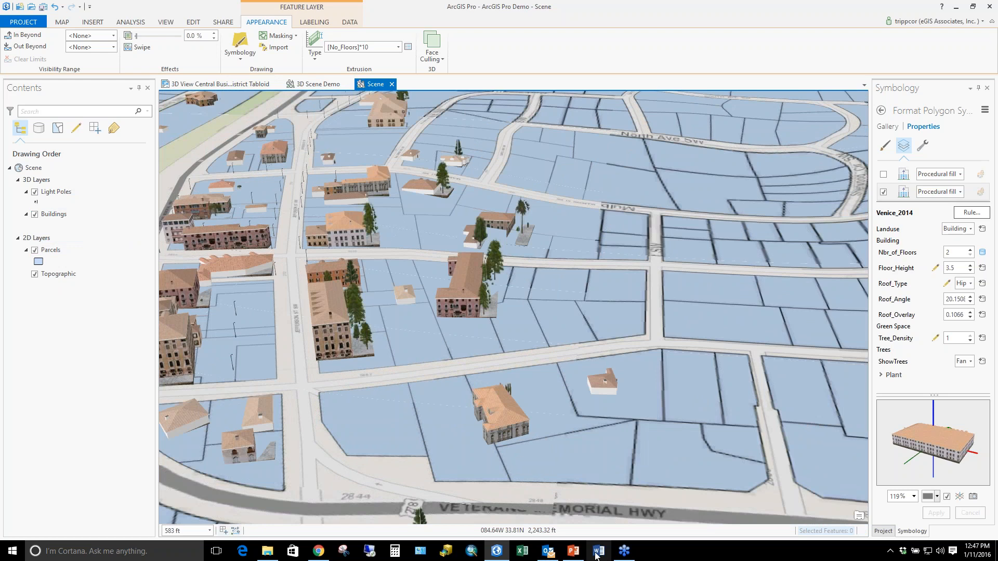
Switch to the PowerPoint webinar presentation and start the slide show from slide 13, ArcGIS Pro 3D Options.
left_click(574, 551)
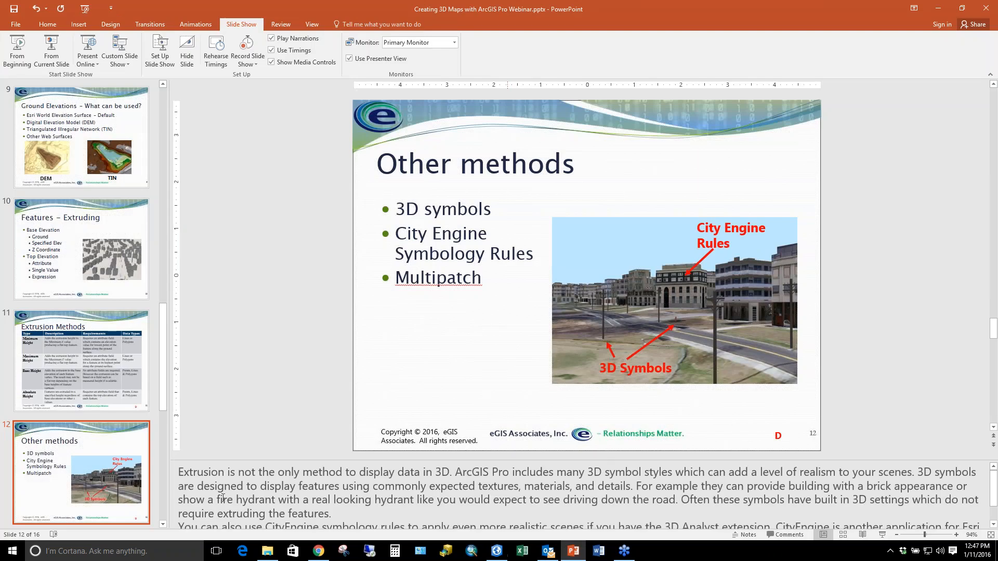
scroll(113, 474, "down", 2)
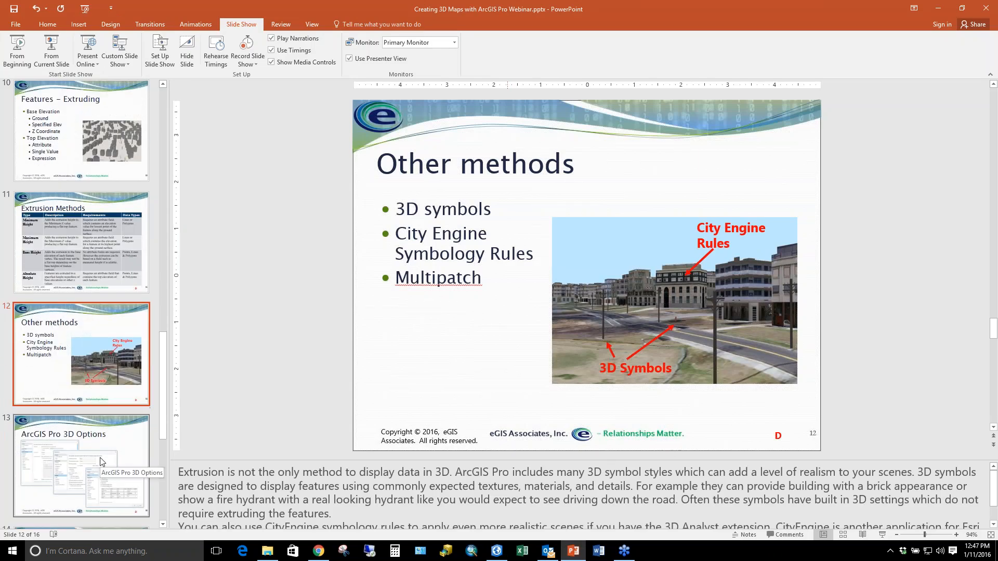
left_click(102, 461)
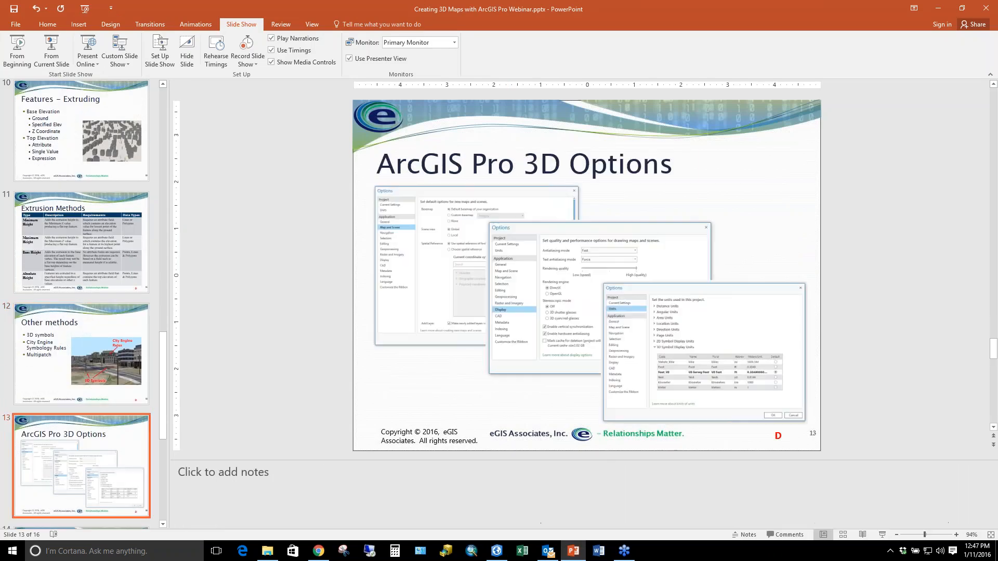
left_click(882, 535)
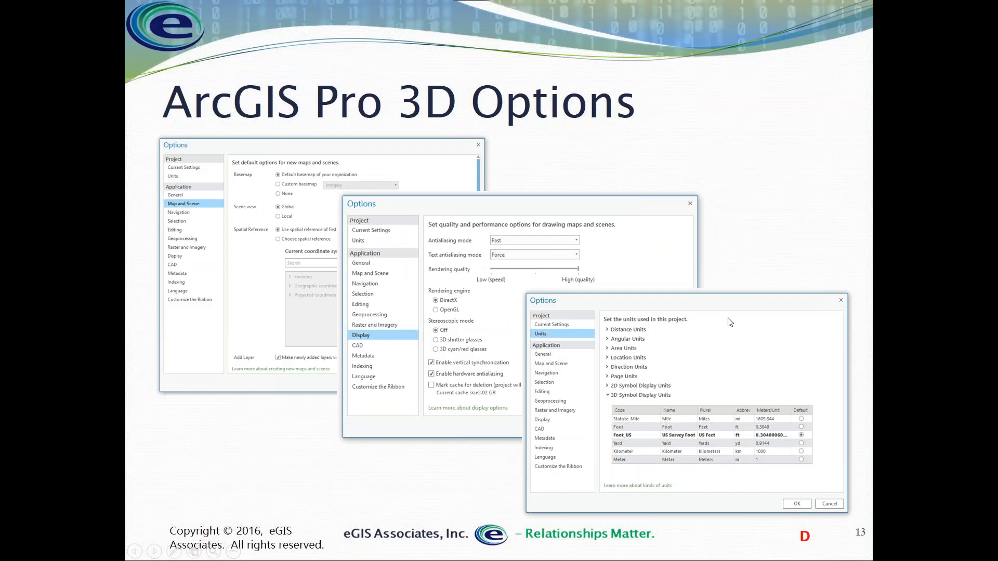